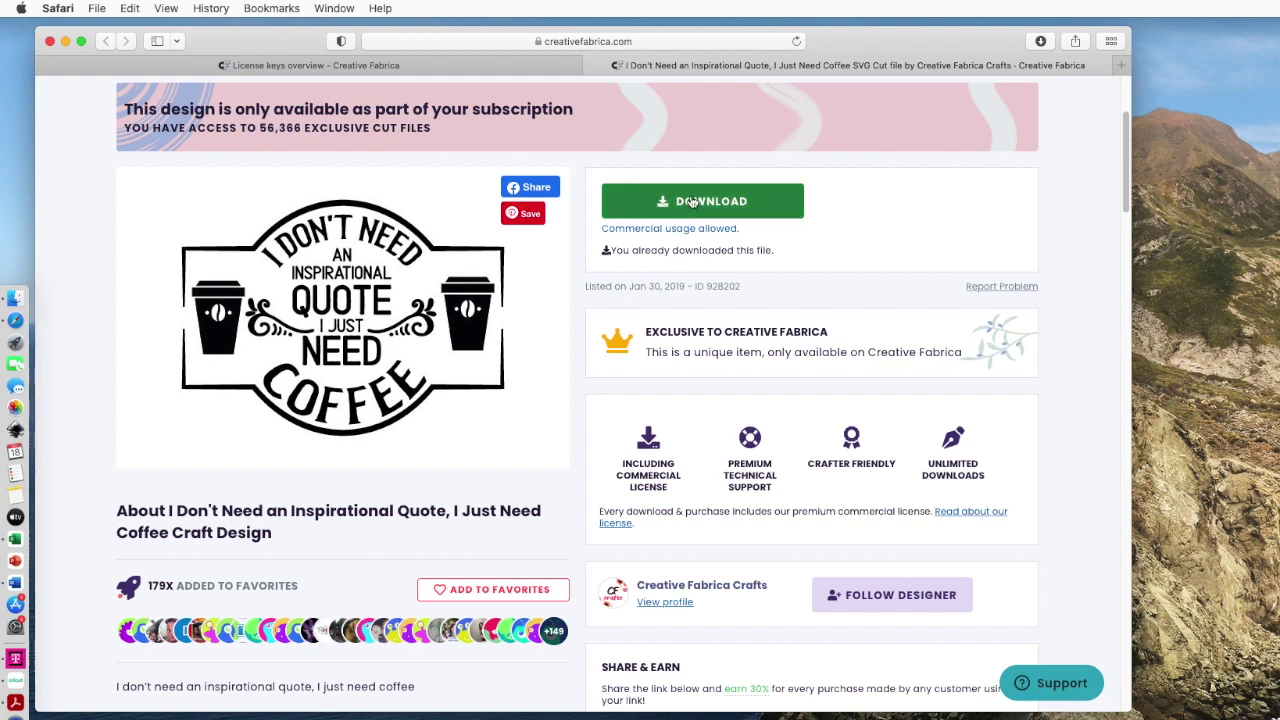
Step: Download the coffee quote design and check its file list for SVG, Transparent PNG, EPS and DXF
left_click(692, 201)
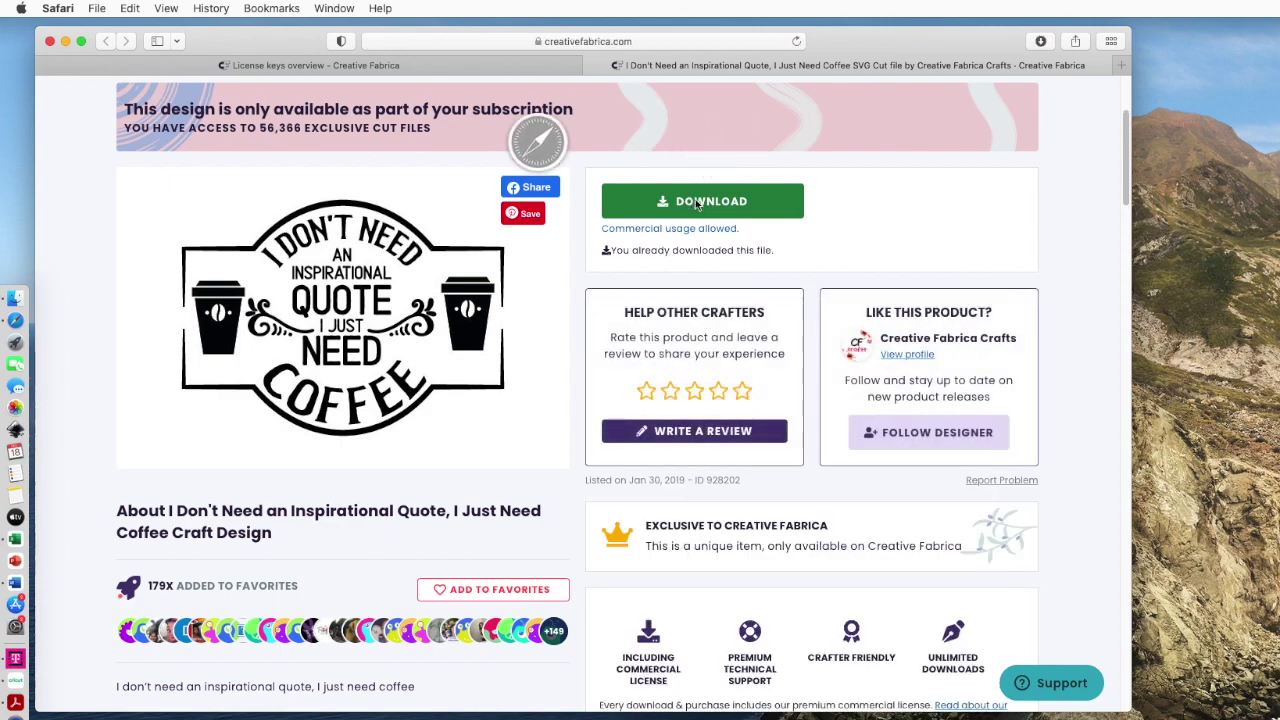
scroll(255, 560, "down", 3)
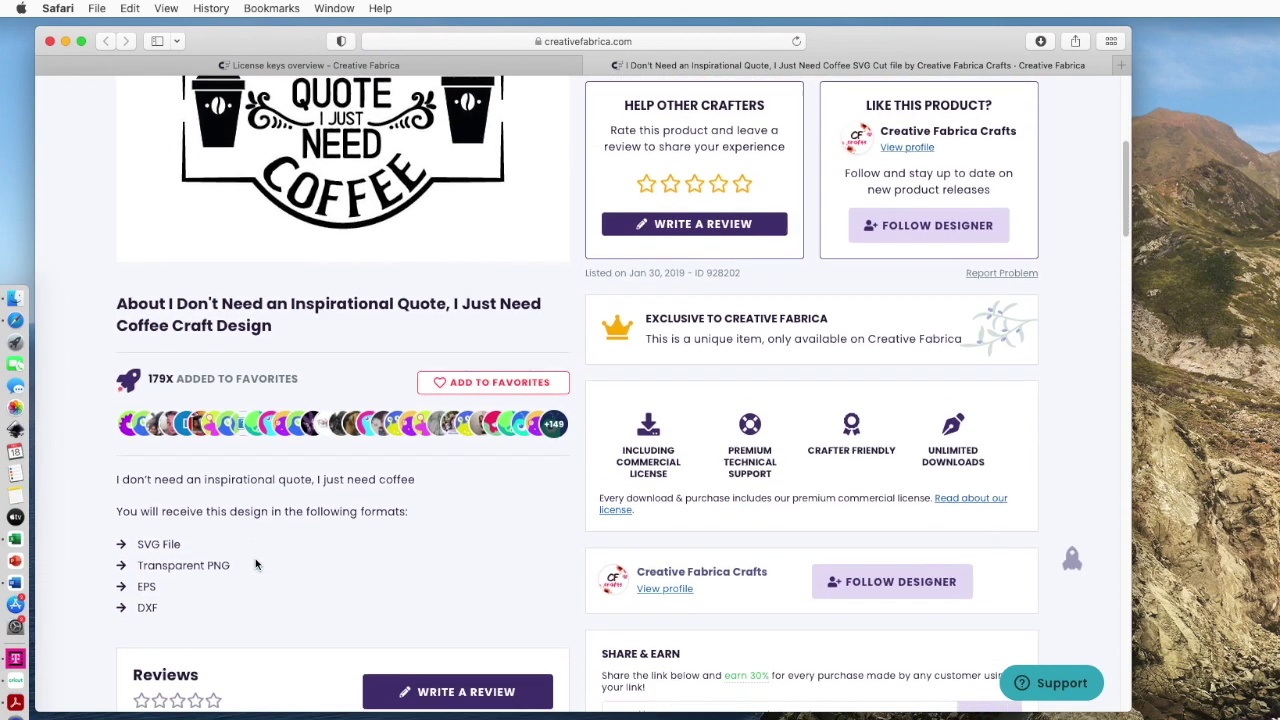
scroll(255, 560, "up", 3)
scroll(255, 560, "down", 1)
scroll(255, 558, "down", 3)
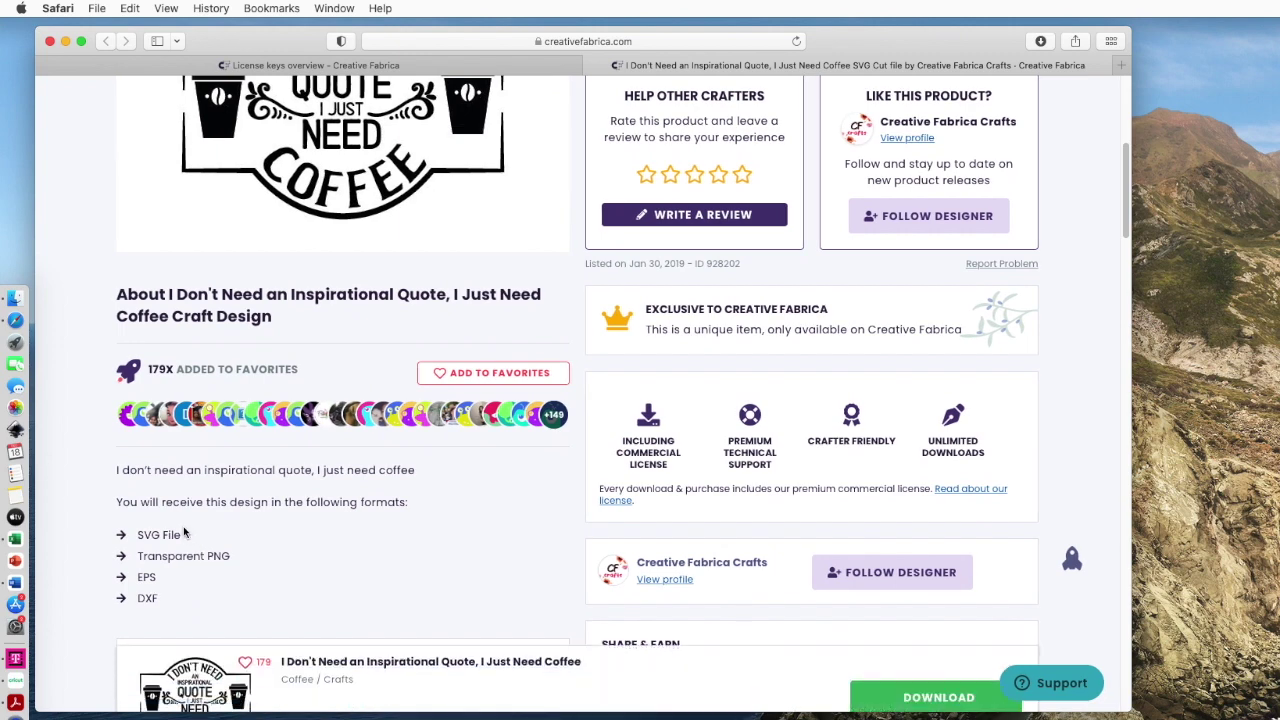
scroll(183, 556, "down", 2)
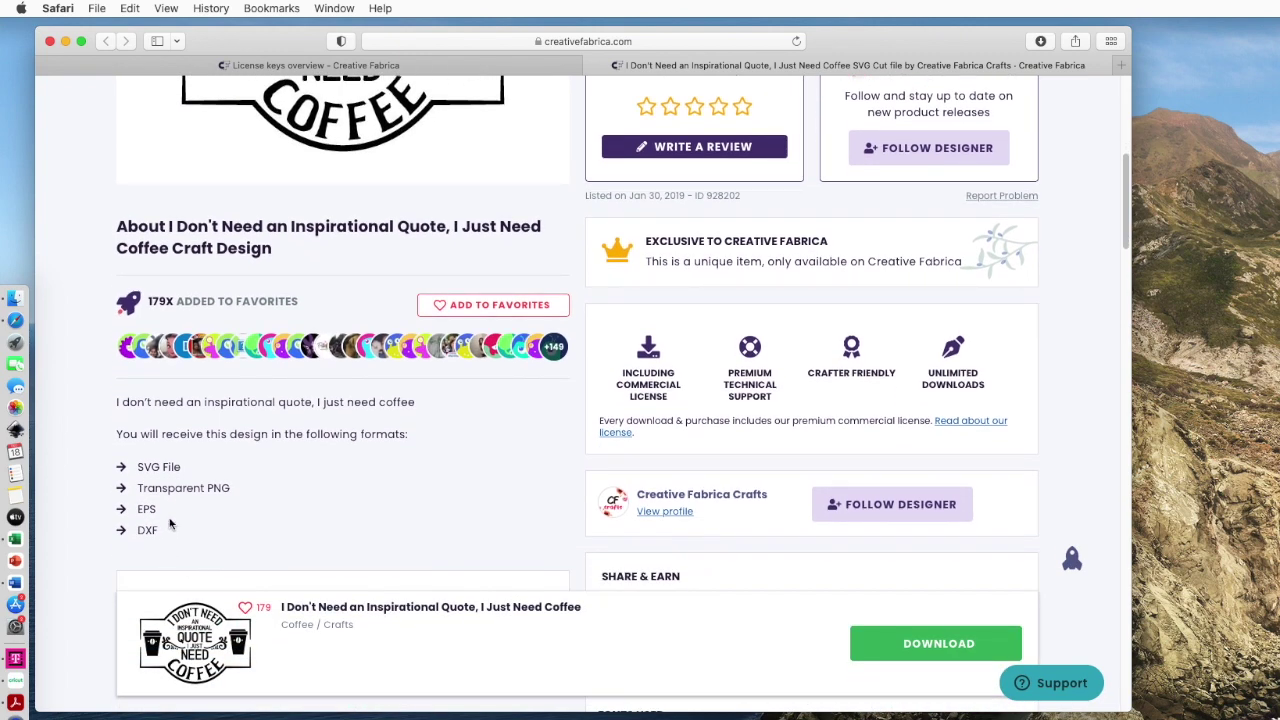
scroll(170, 523, "up", 5)
scroll(170, 521, "up", 1)
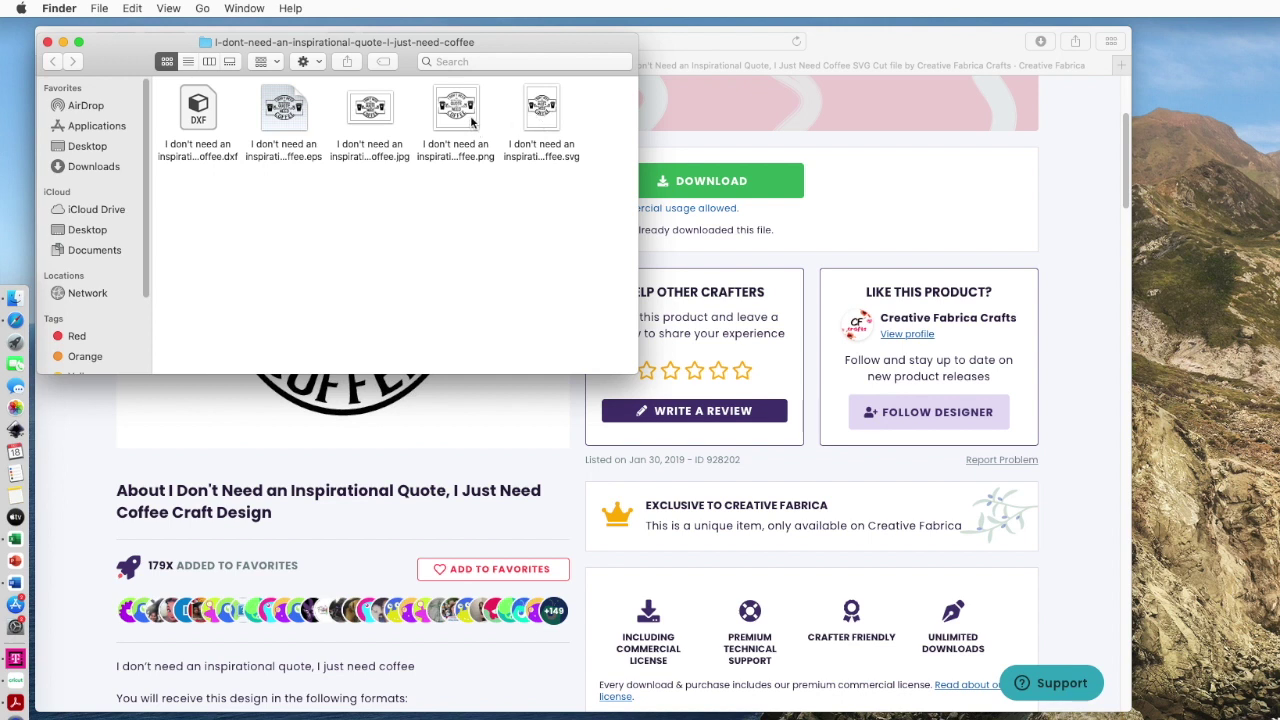
Step: Open the downloaded coffee quote .svg file from Finder in Inkscape
left_click(546, 116)
double_click(546, 116)
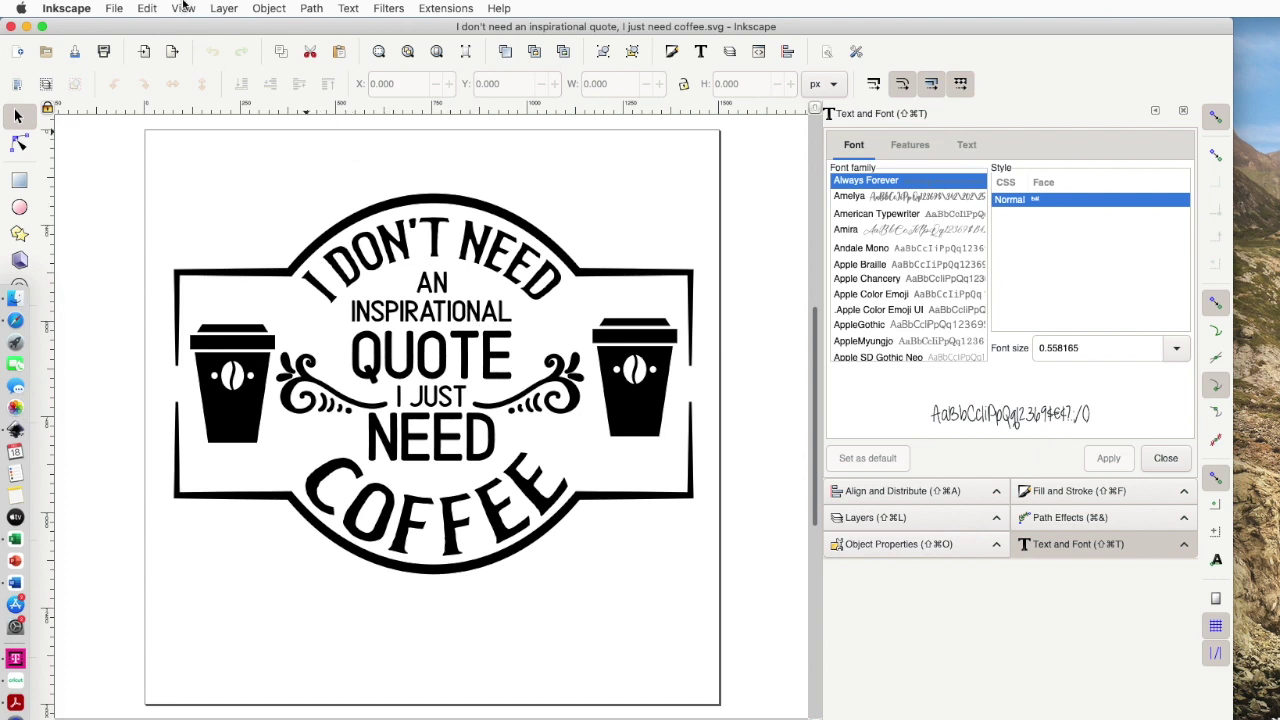
Step: In Document Properties, switch page units to inches and set width 19 and height 13
left_click(114, 9)
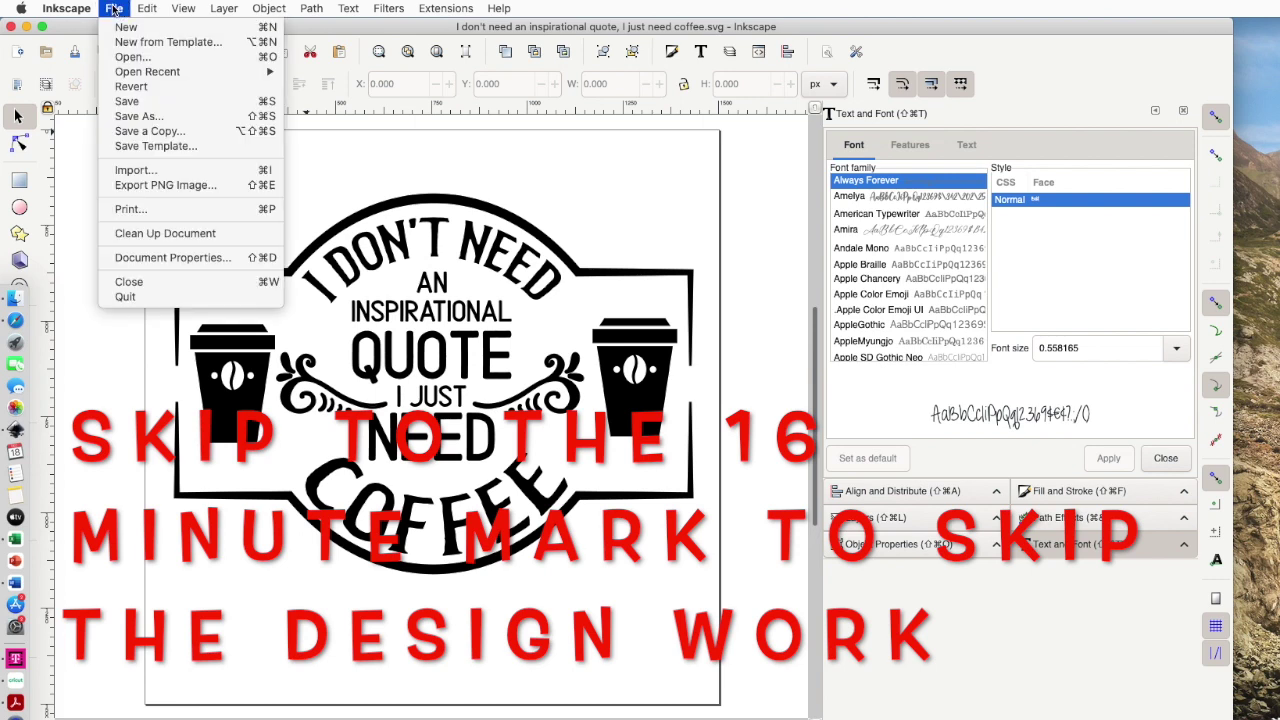
left_click(134, 258)
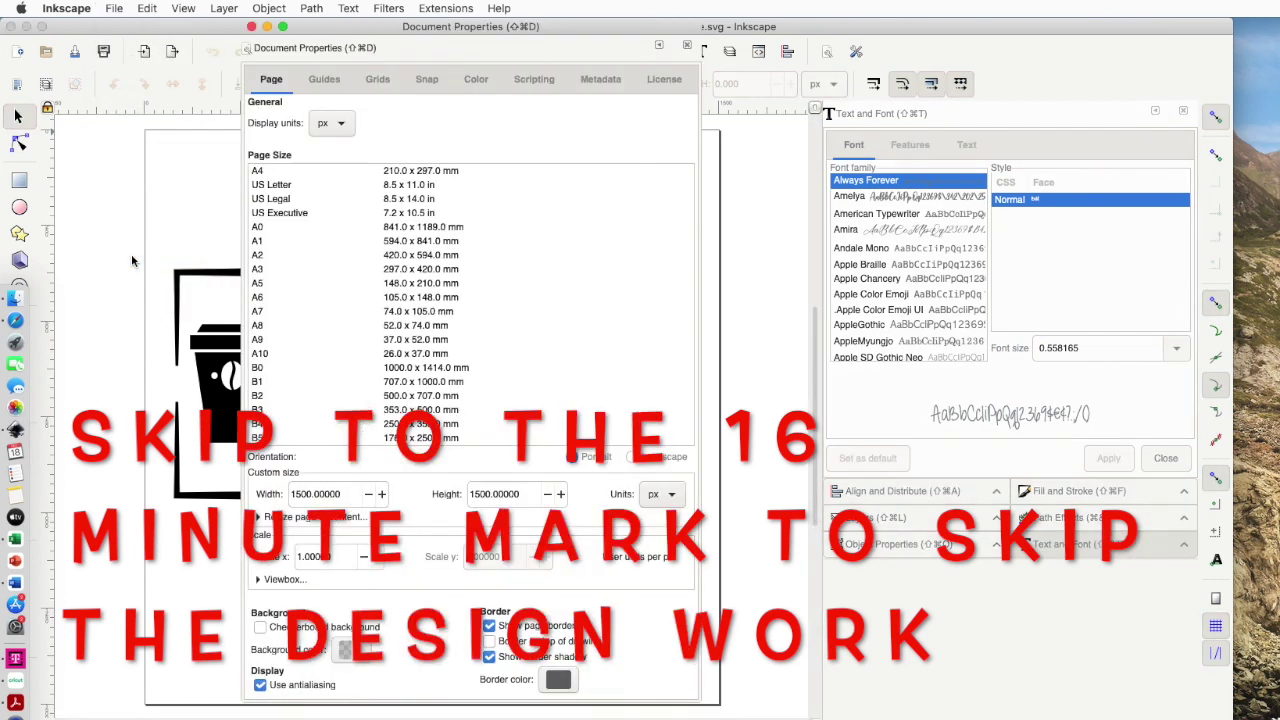
left_click(353, 493)
left_click(662, 496)
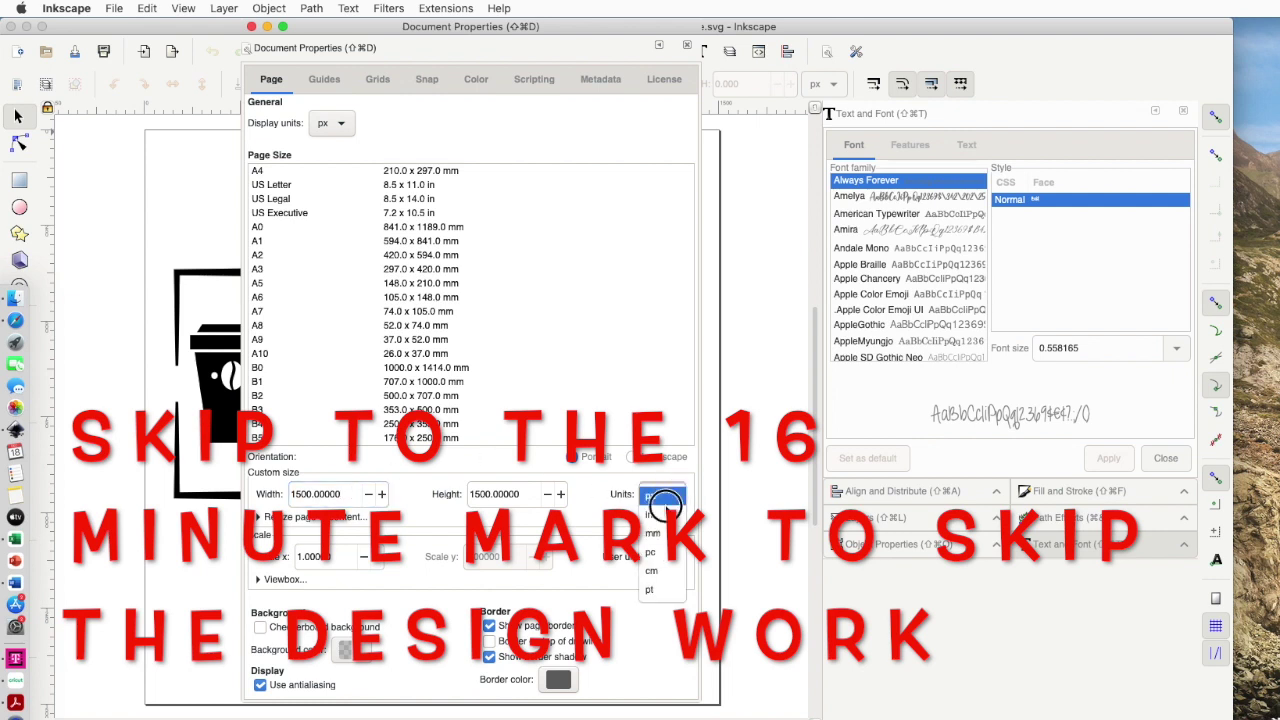
left_click(660, 517)
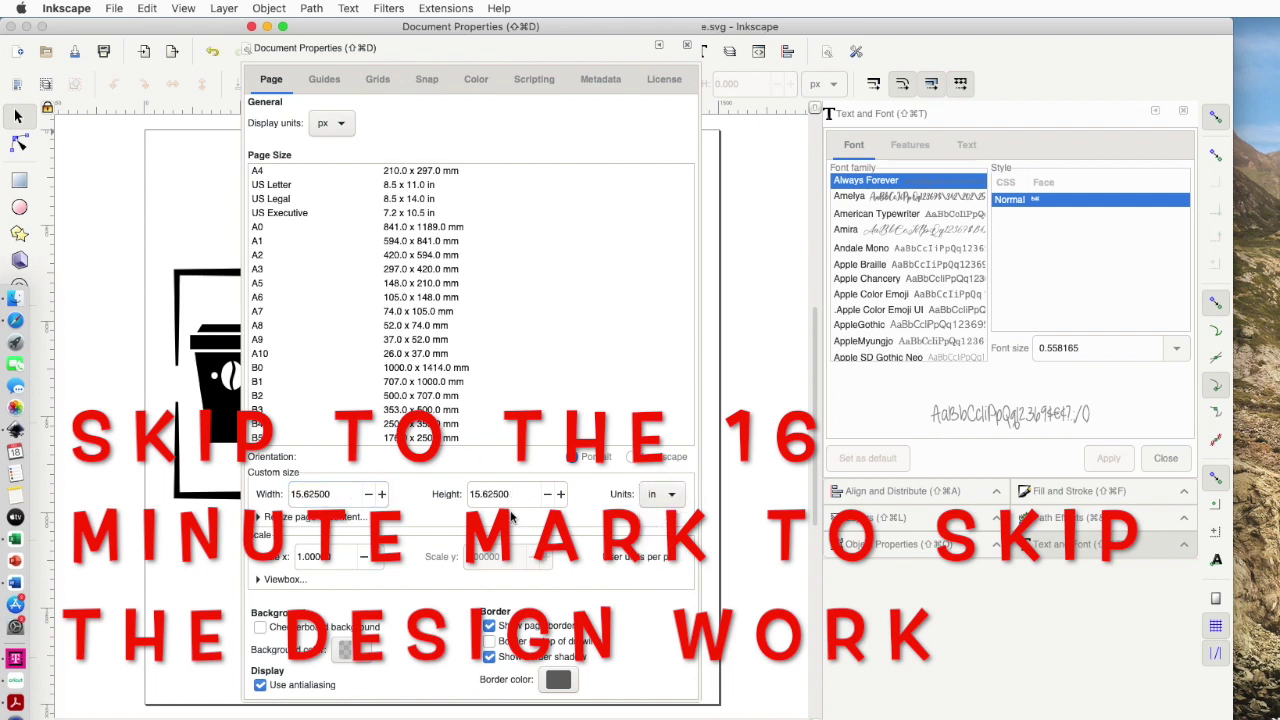
left_click(338, 494)
key("BackSpace")
key("BackSpace")
key("BackSpace")
key("BackSpace")
key("BackSpace")
key("BackSpace")
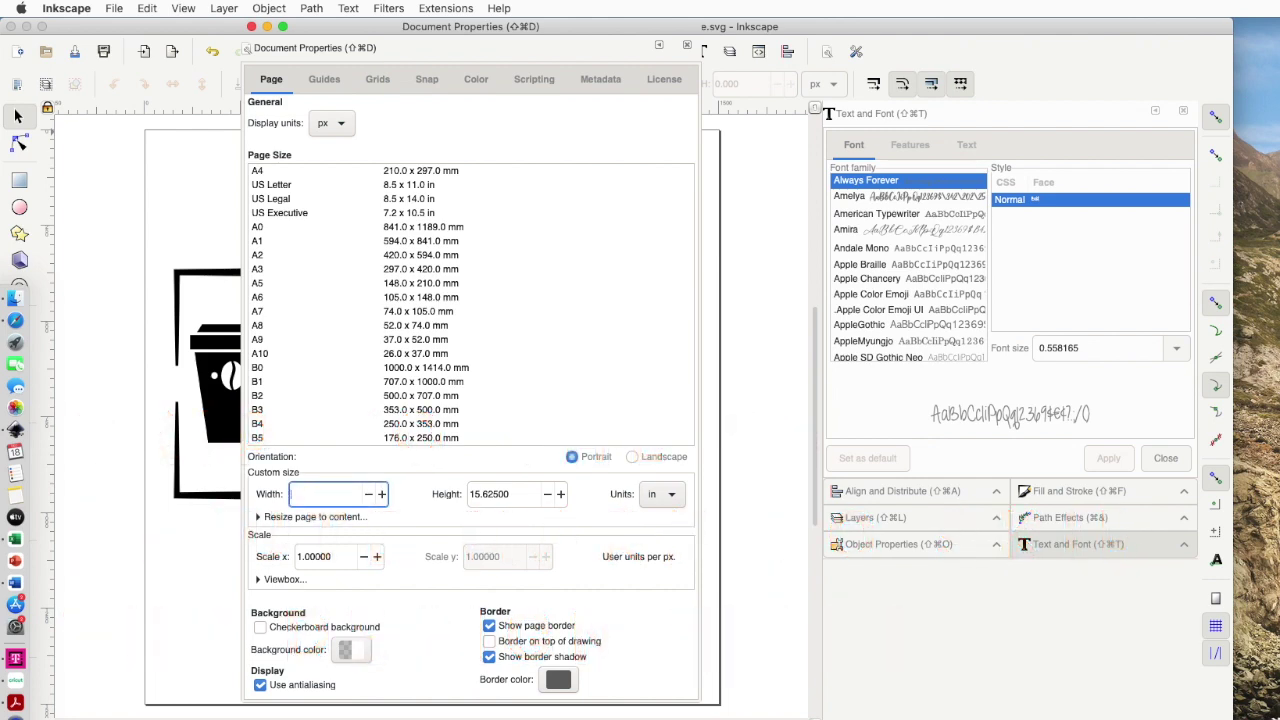
type("9")
key("Tab")
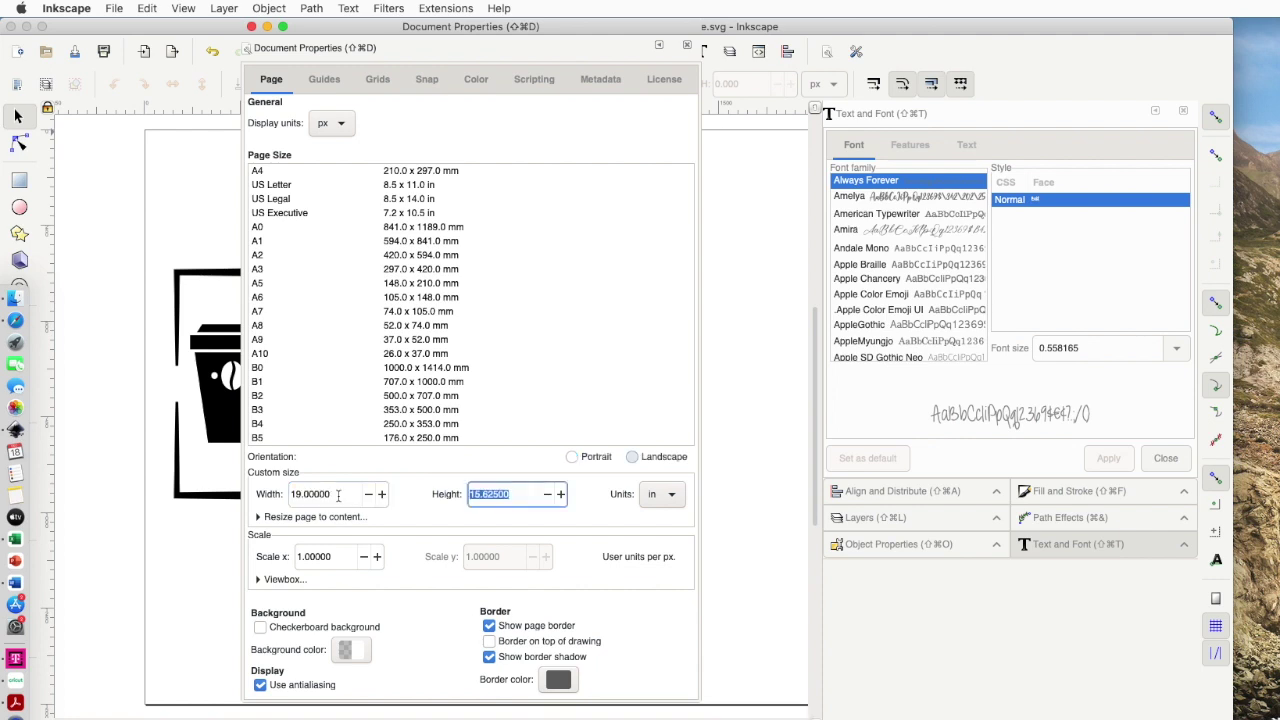
type("13")
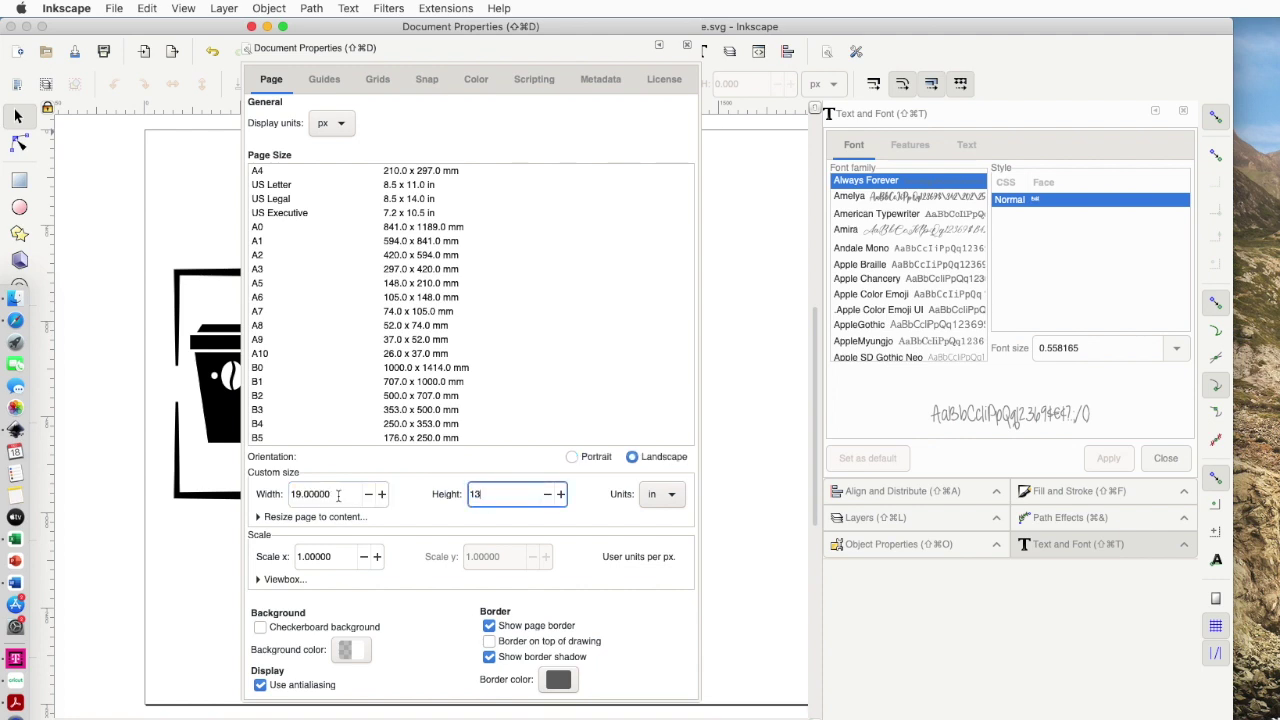
key("Return")
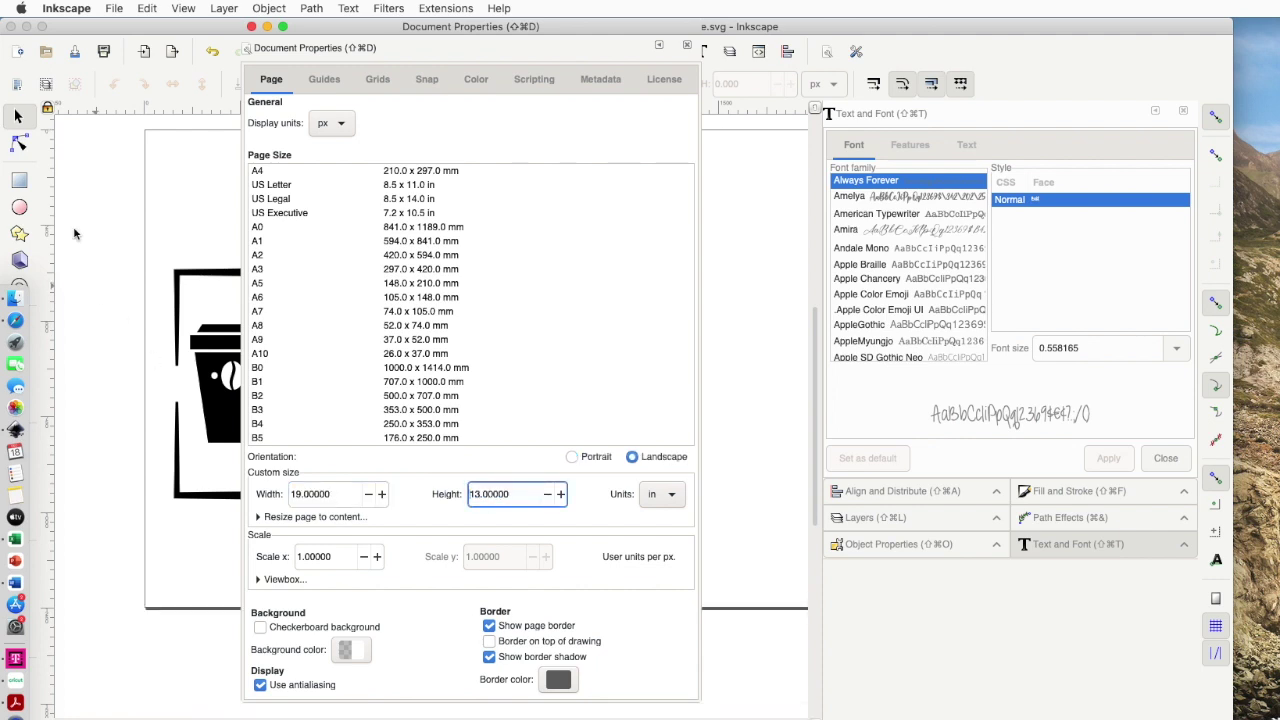
left_click(252, 27)
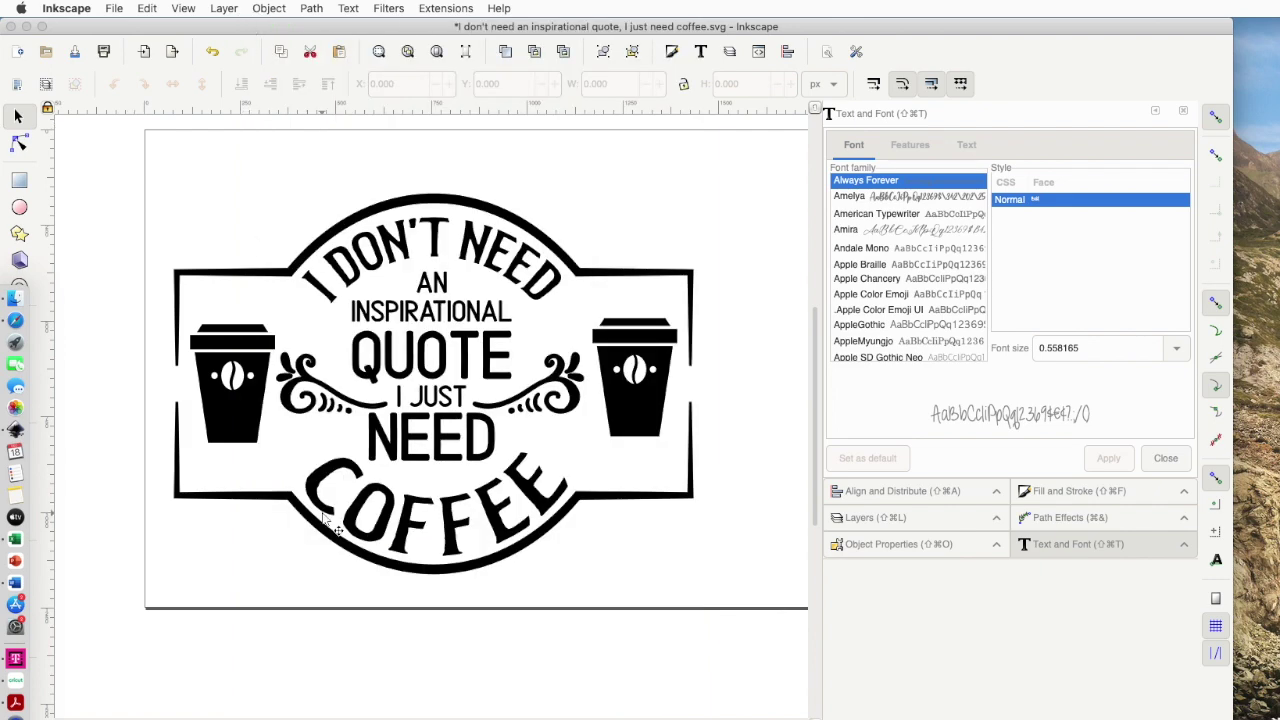
Step: Drag the badge toward the page centre and show its position and size in inches
scroll(325, 520, "right", 3)
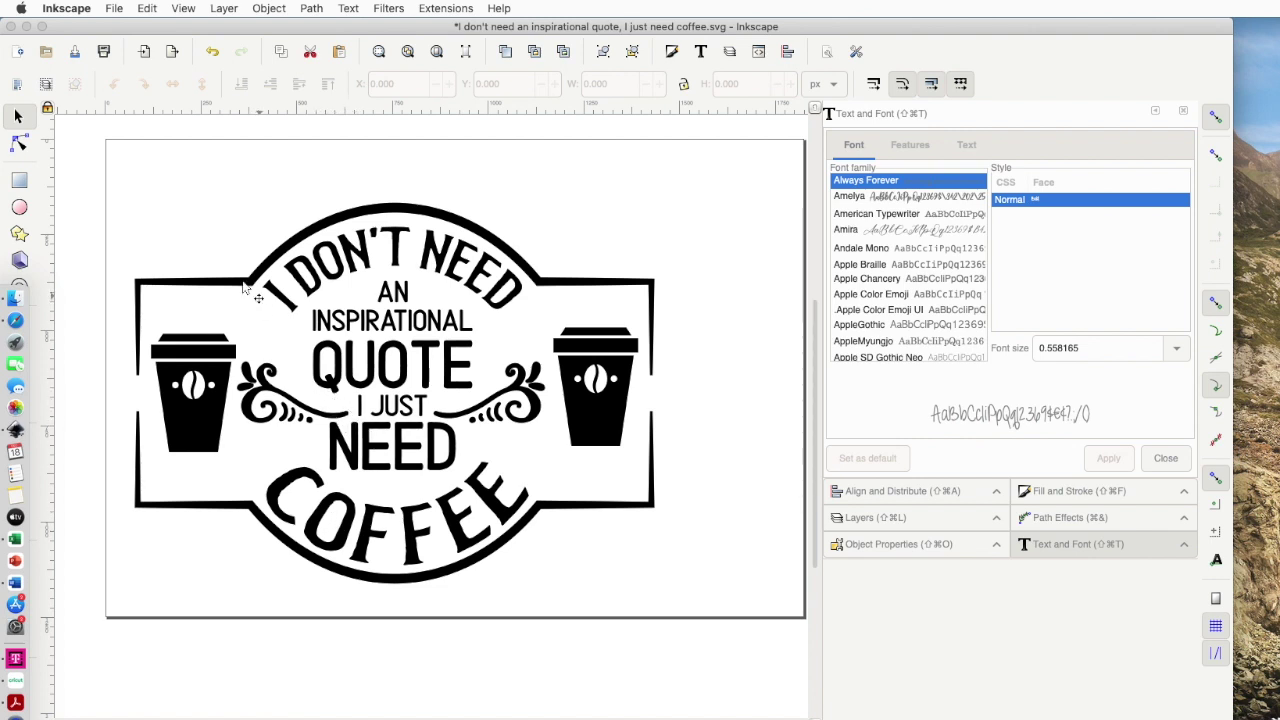
left_click(345, 260)
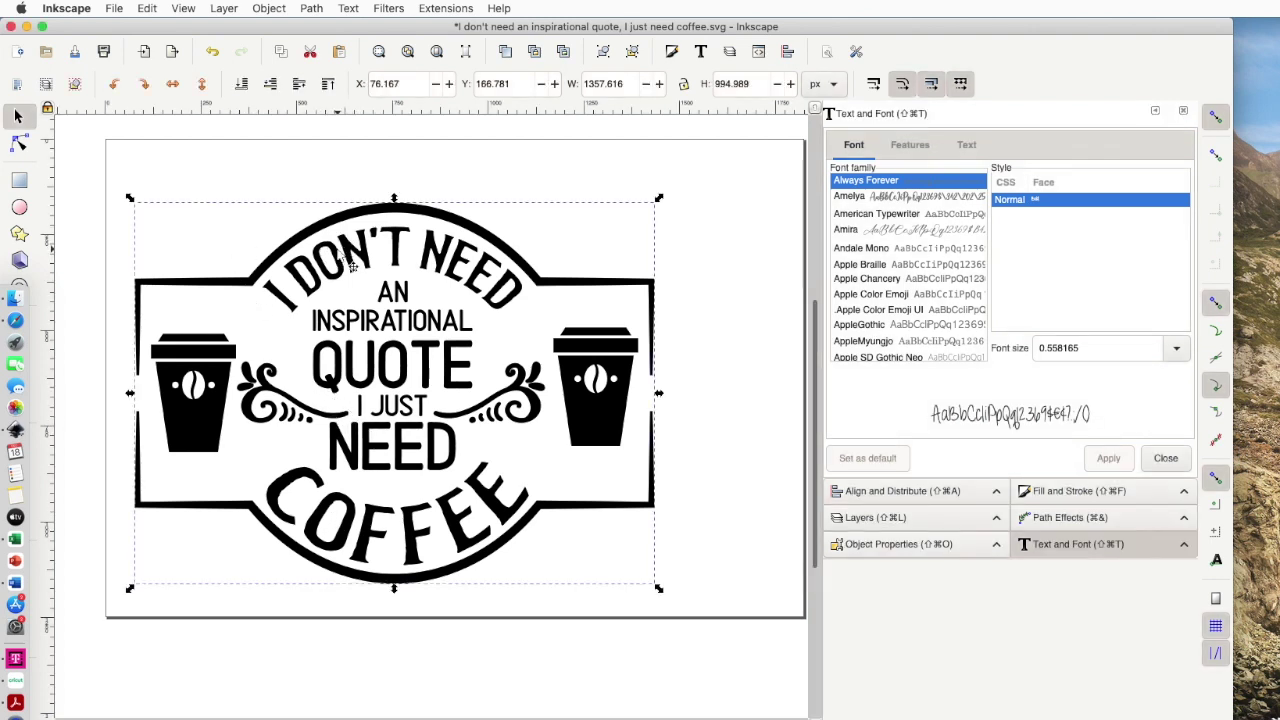
left_click_drag(351, 262, 407, 245)
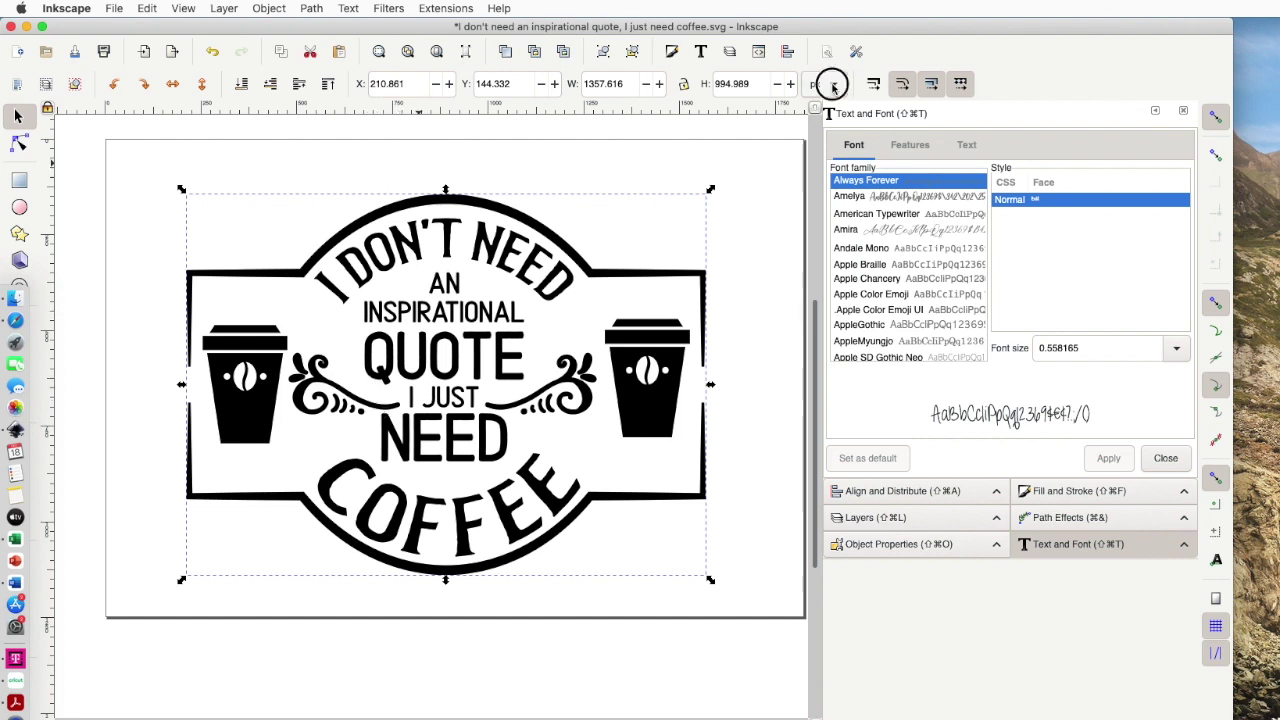
left_click(824, 84)
left_click(824, 104)
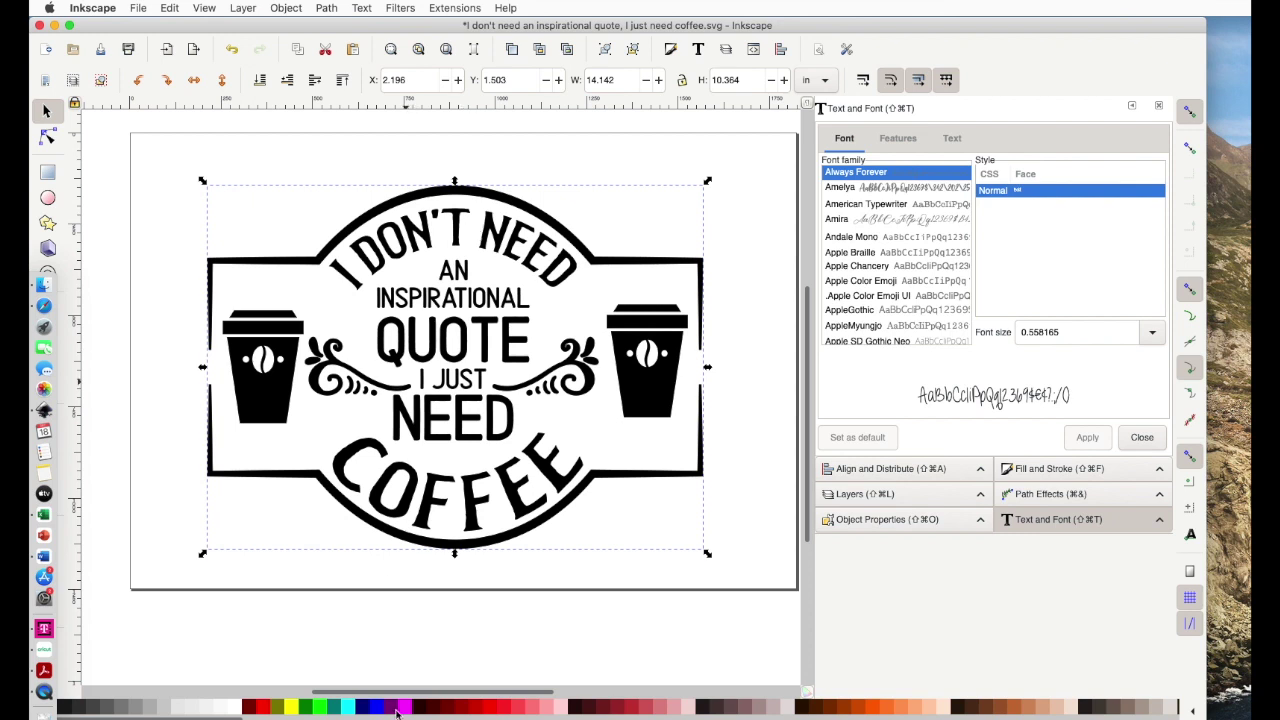
Step: Try a dark red fill and stretching the badge wider and taller, undoing each change
left_click(461, 712)
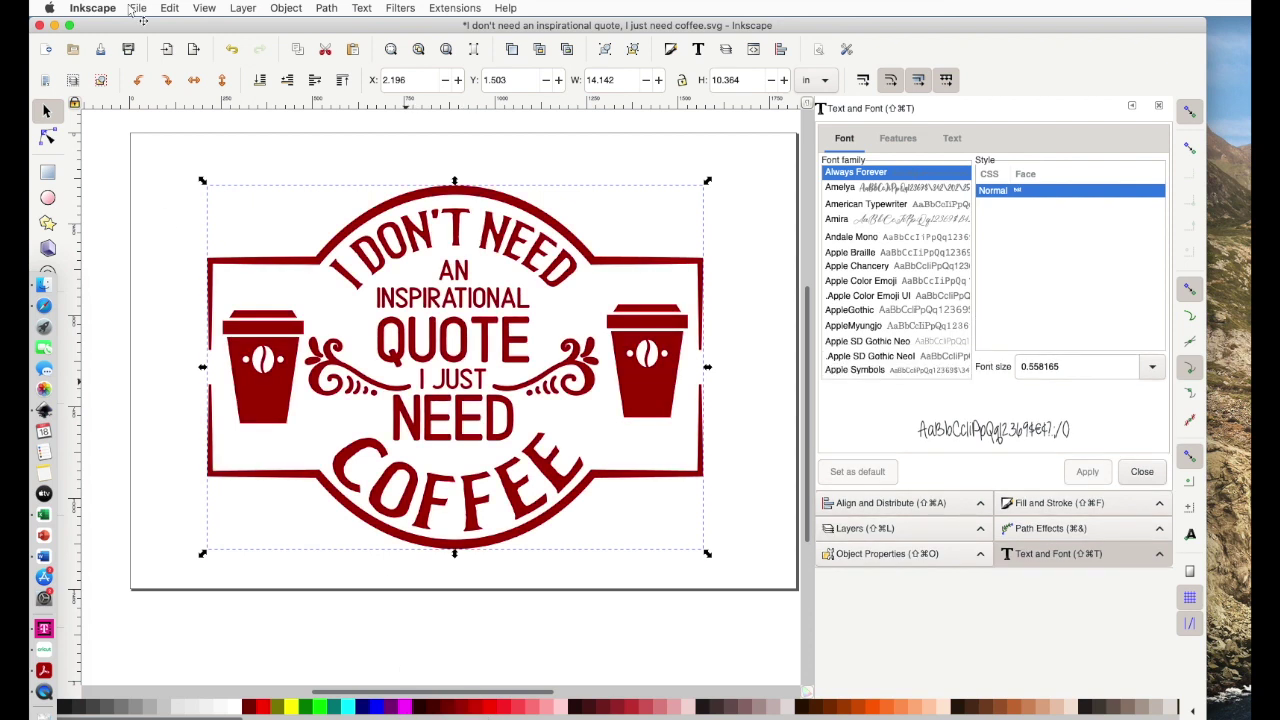
left_click(231, 51)
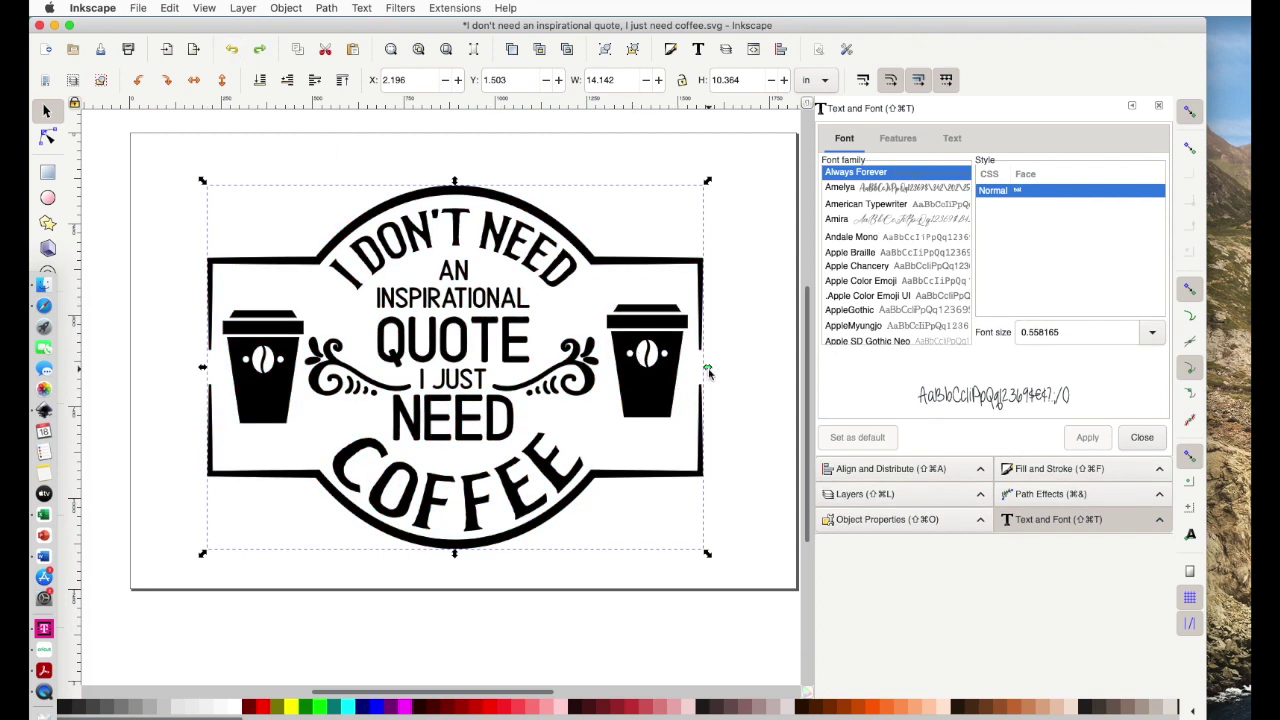
left_click_drag(707, 368, 738, 374)
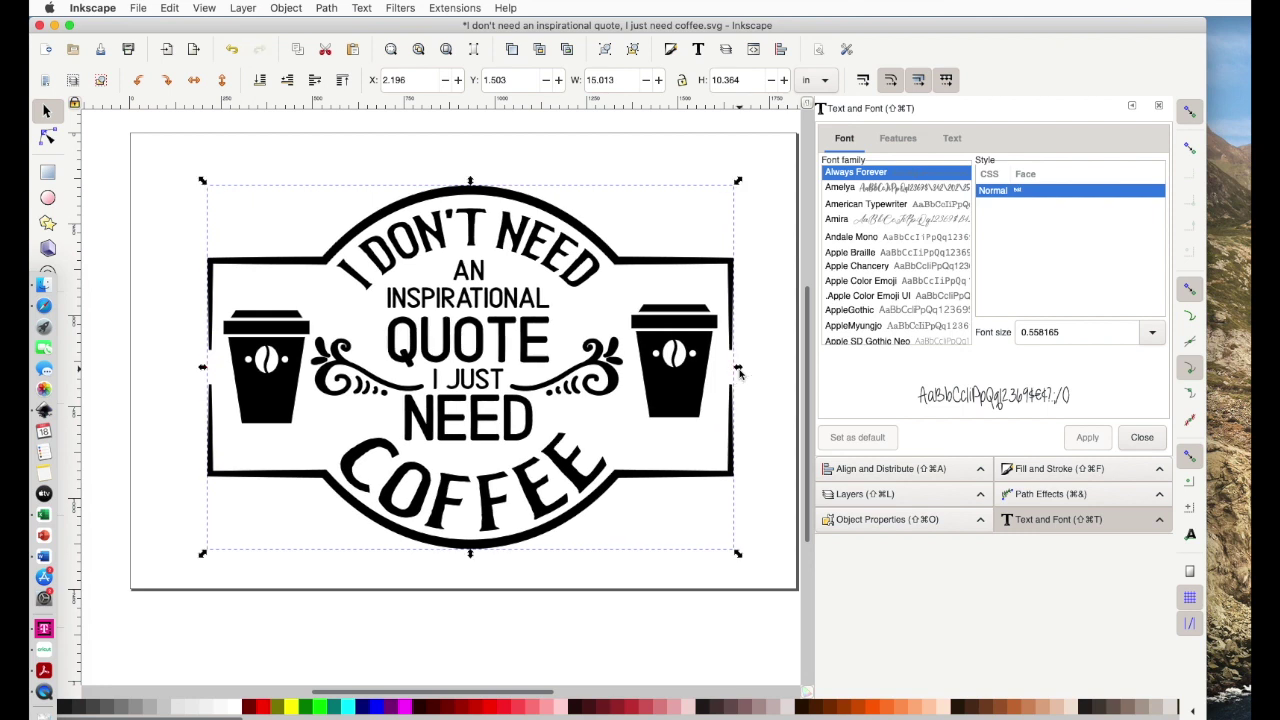
left_click(232, 50)
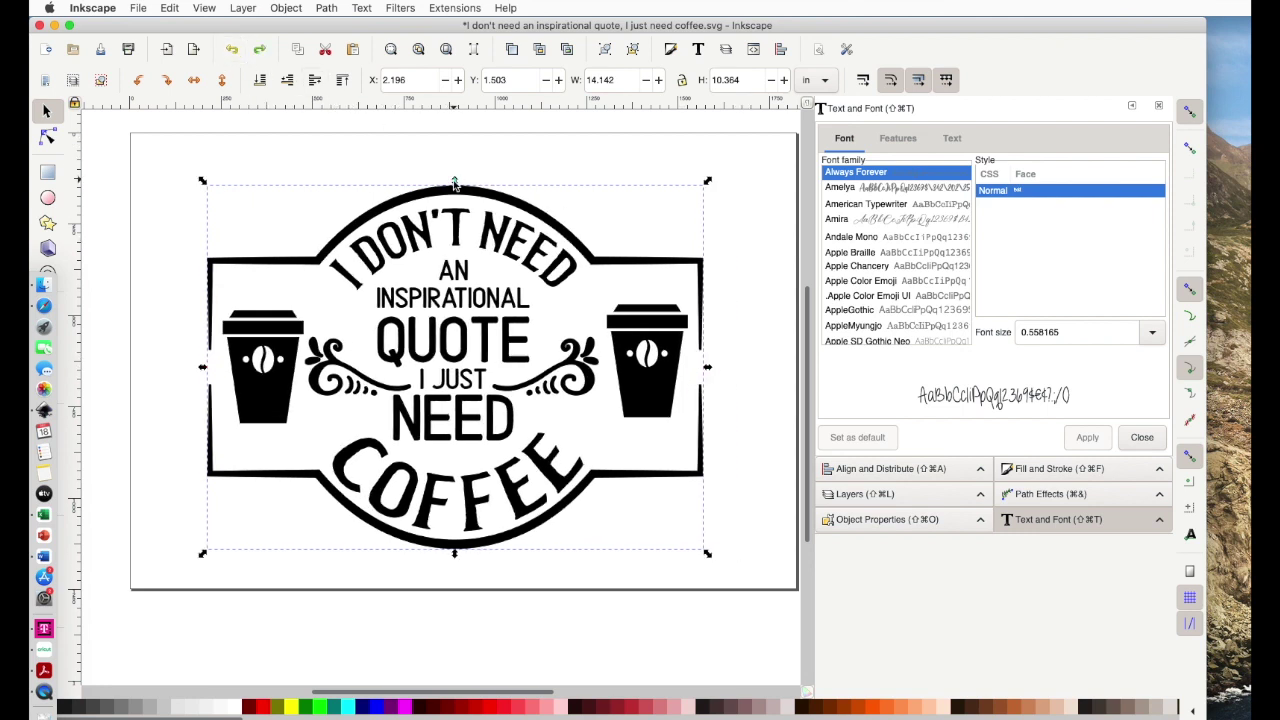
left_click_drag(454, 183, 454, 155)
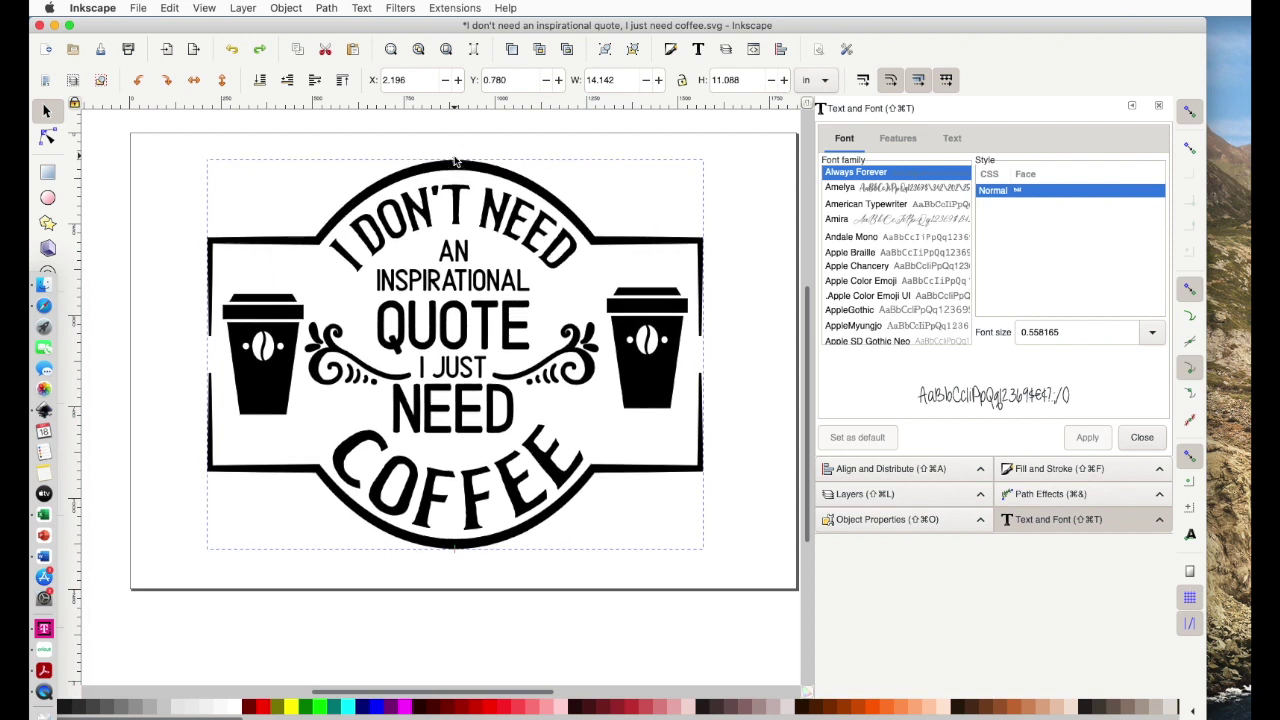
left_click(232, 50)
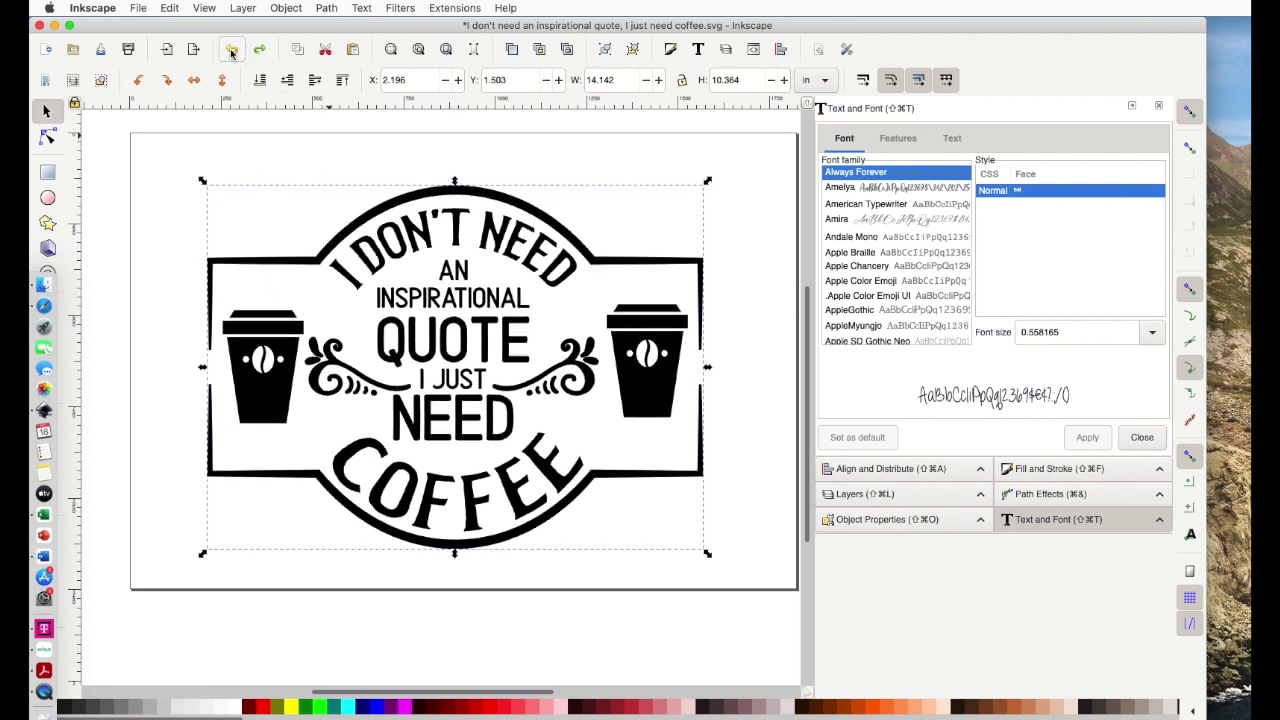
Step: Lock the width-to-height ratio, then try scaling and stretching the badge, undoing both
left_click(683, 80)
left_click(683, 80)
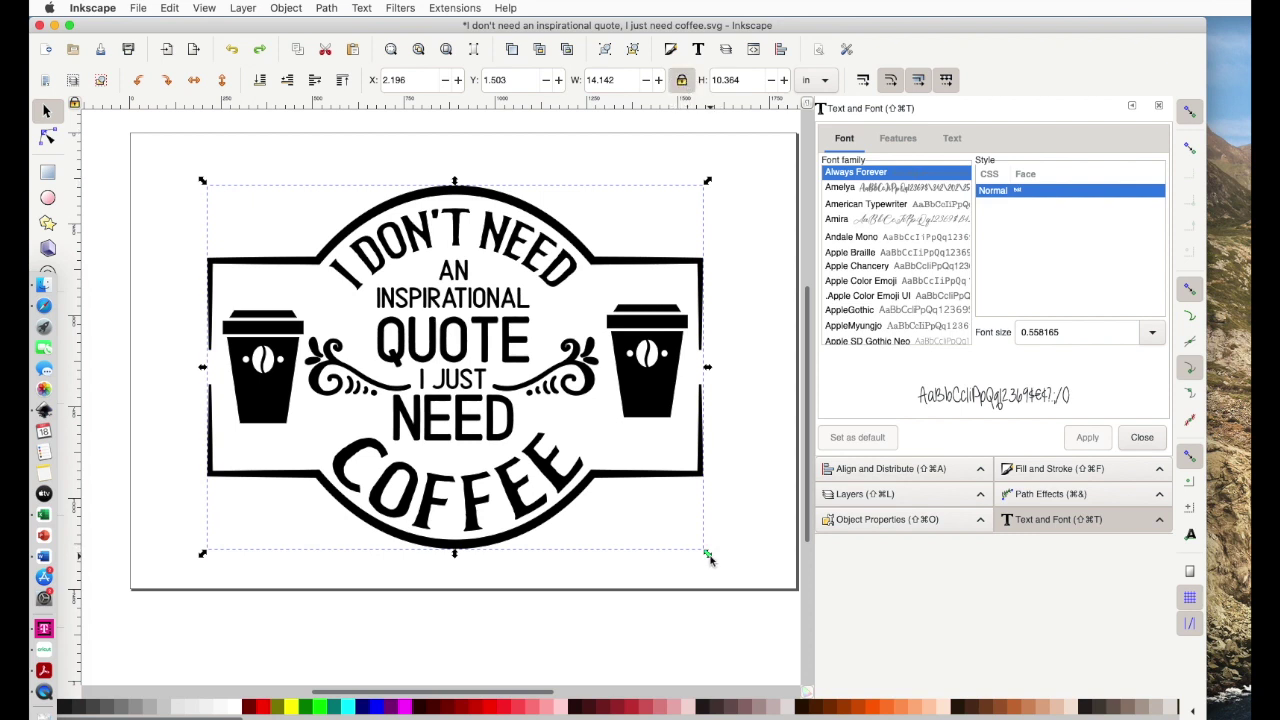
left_click_drag(709, 557, 755, 580)
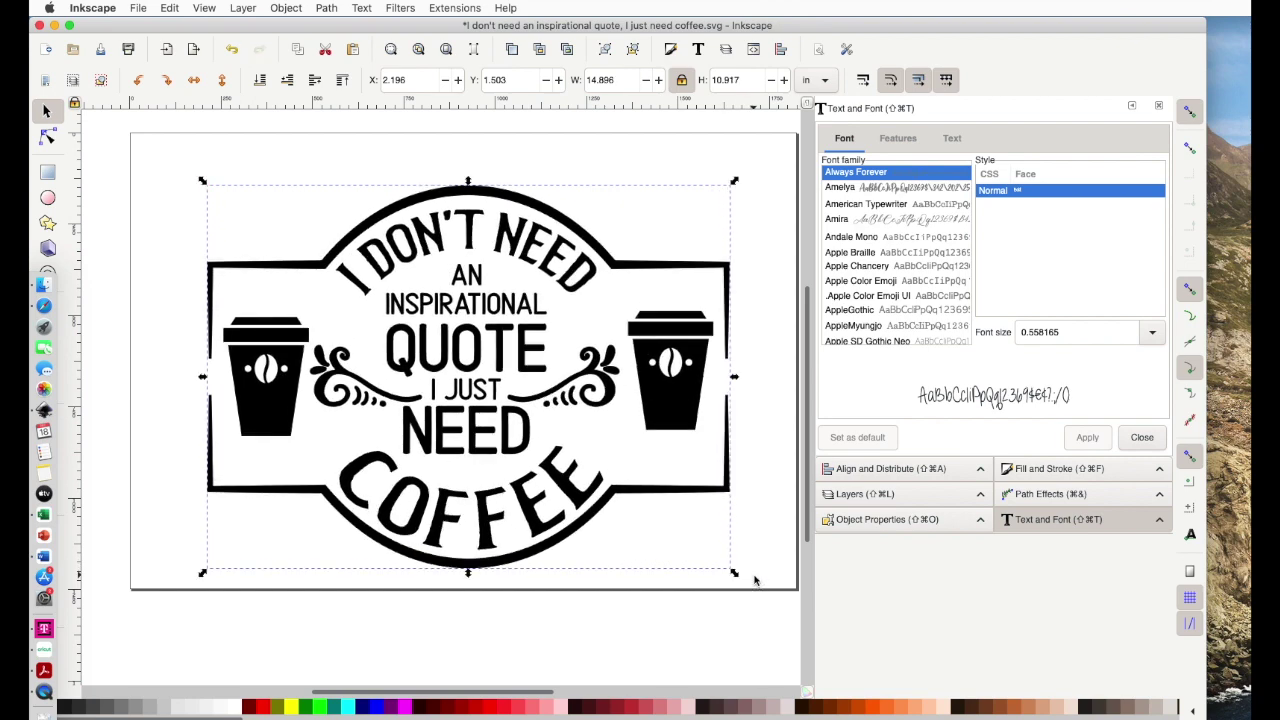
left_click(231, 50)
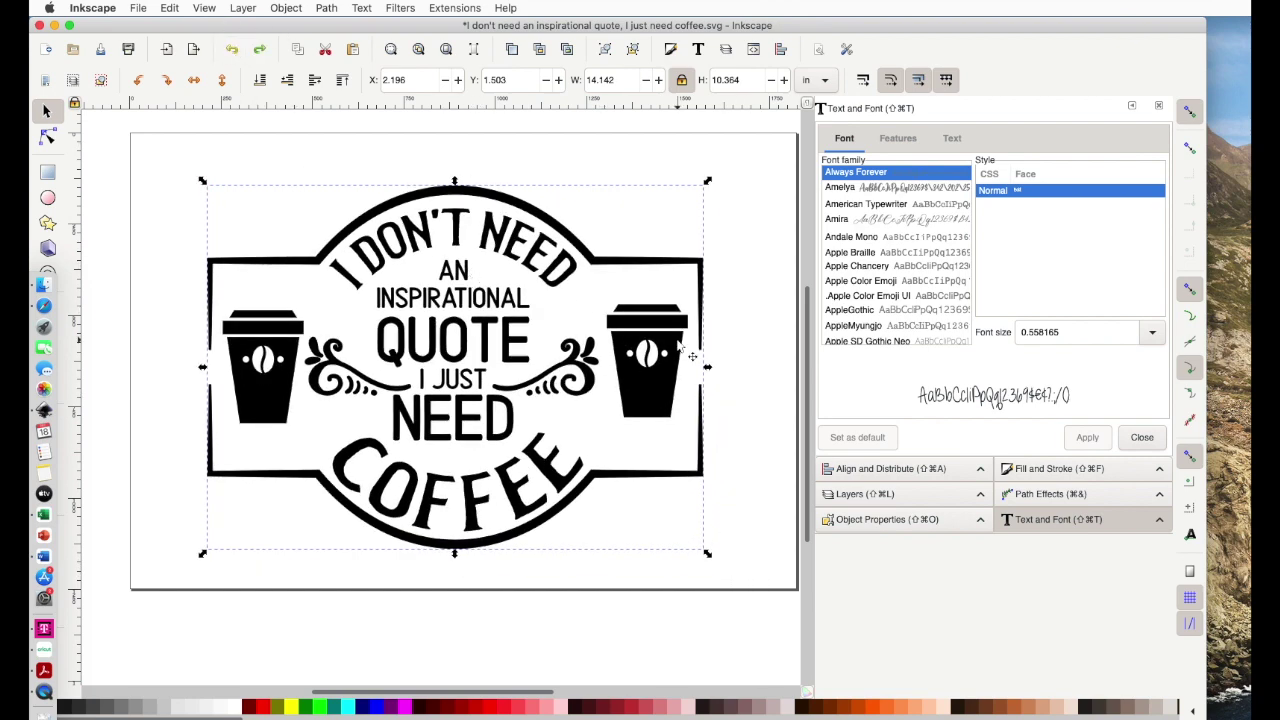
left_click_drag(709, 372, 748, 372)
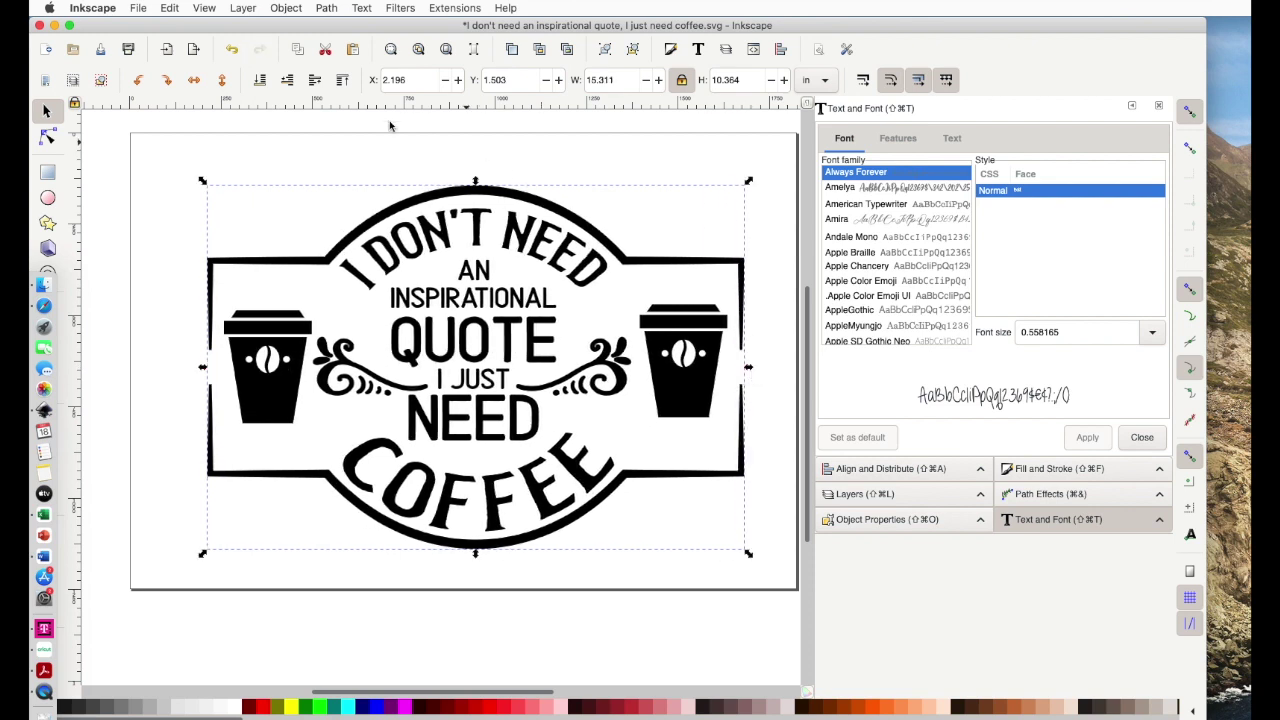
left_click(231, 50)
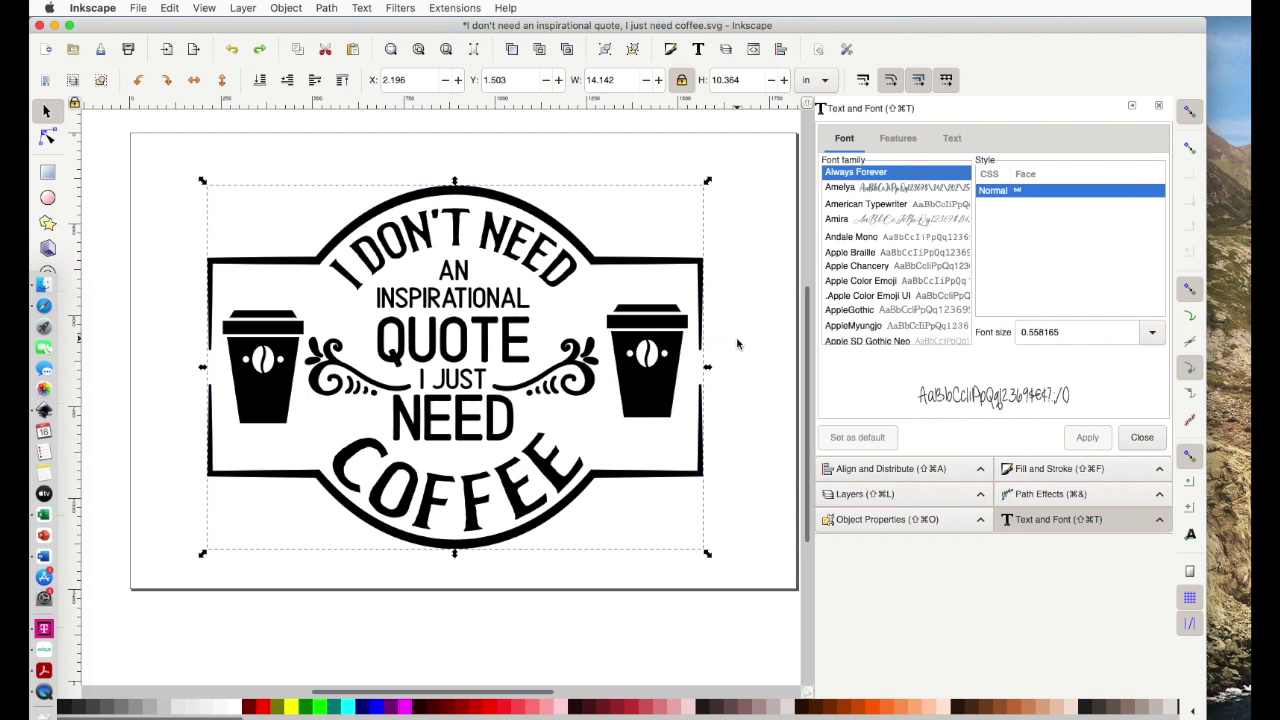
Step: Ungroup the badge artwork and break the right coffee cup apart into separate pieces
left_click(290, 8)
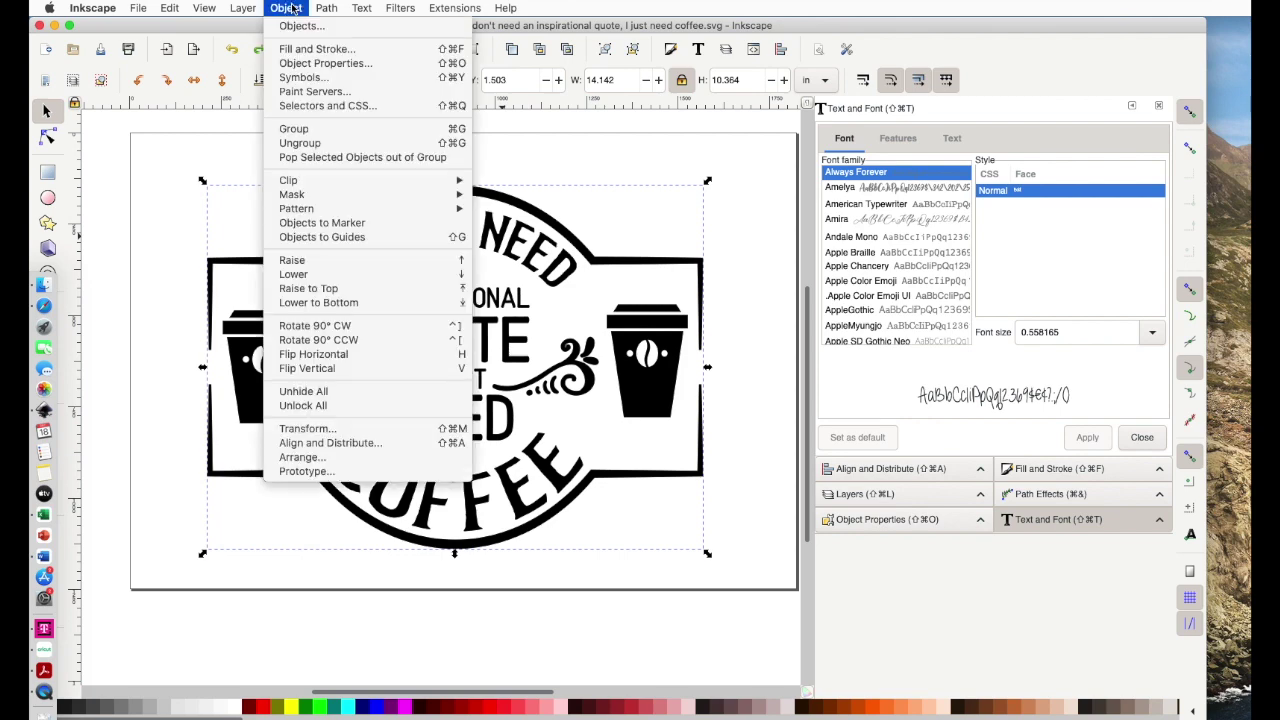
left_click(289, 147)
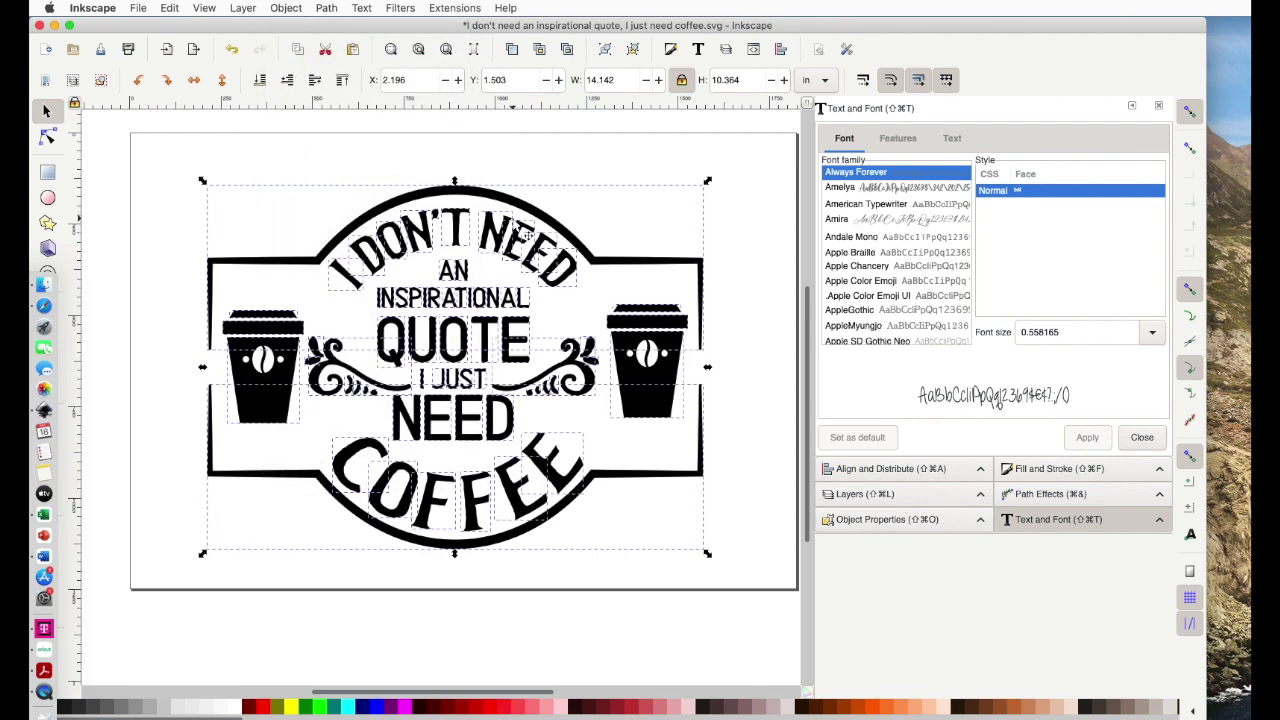
left_click(658, 385)
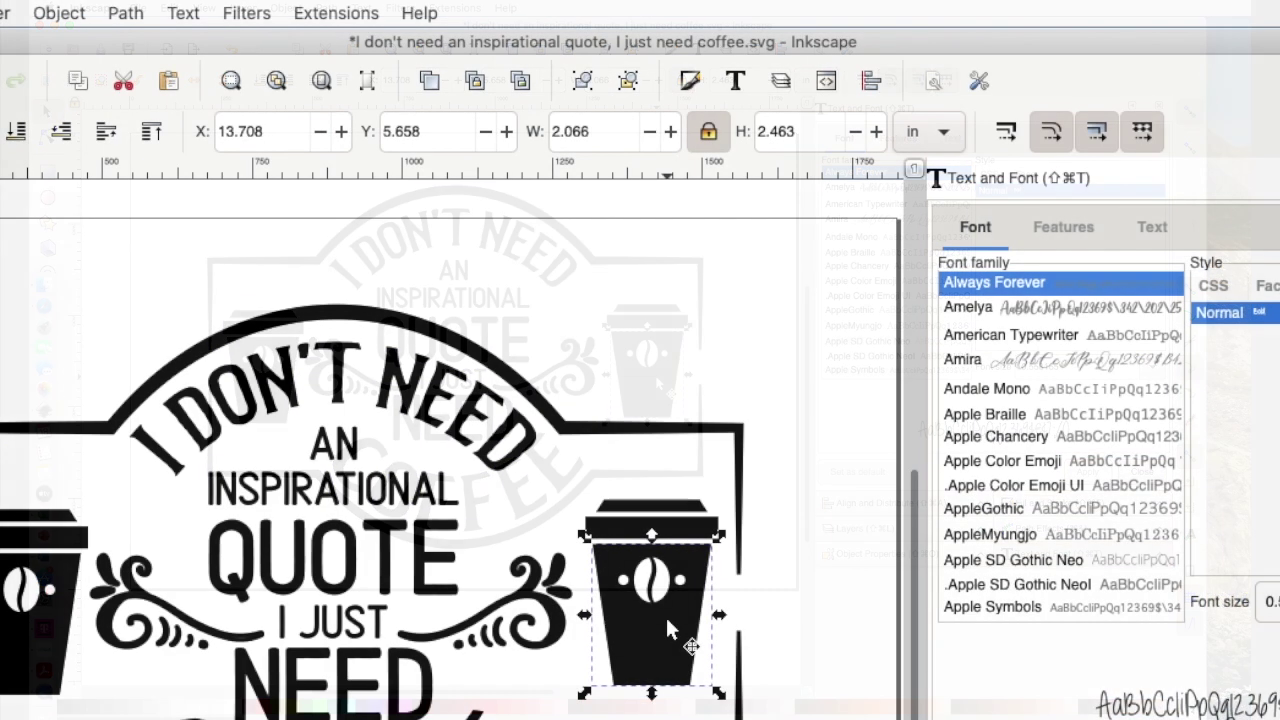
left_click(126, 13)
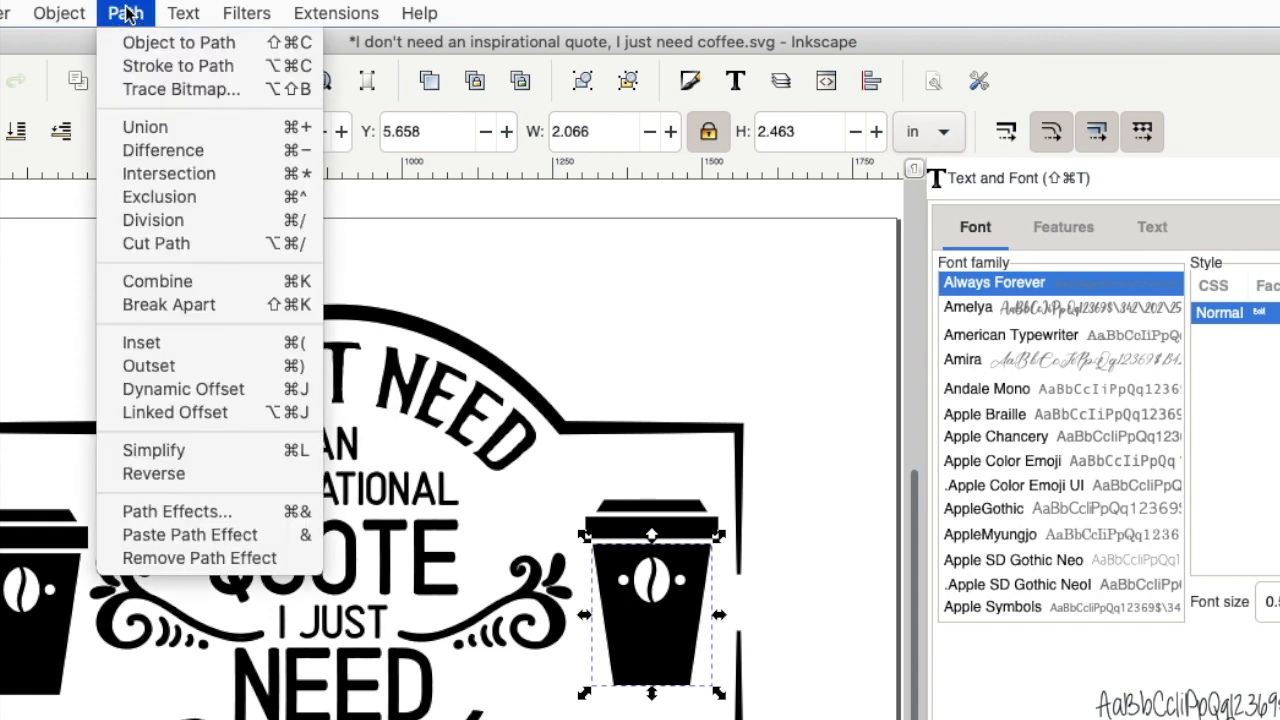
left_click(140, 305)
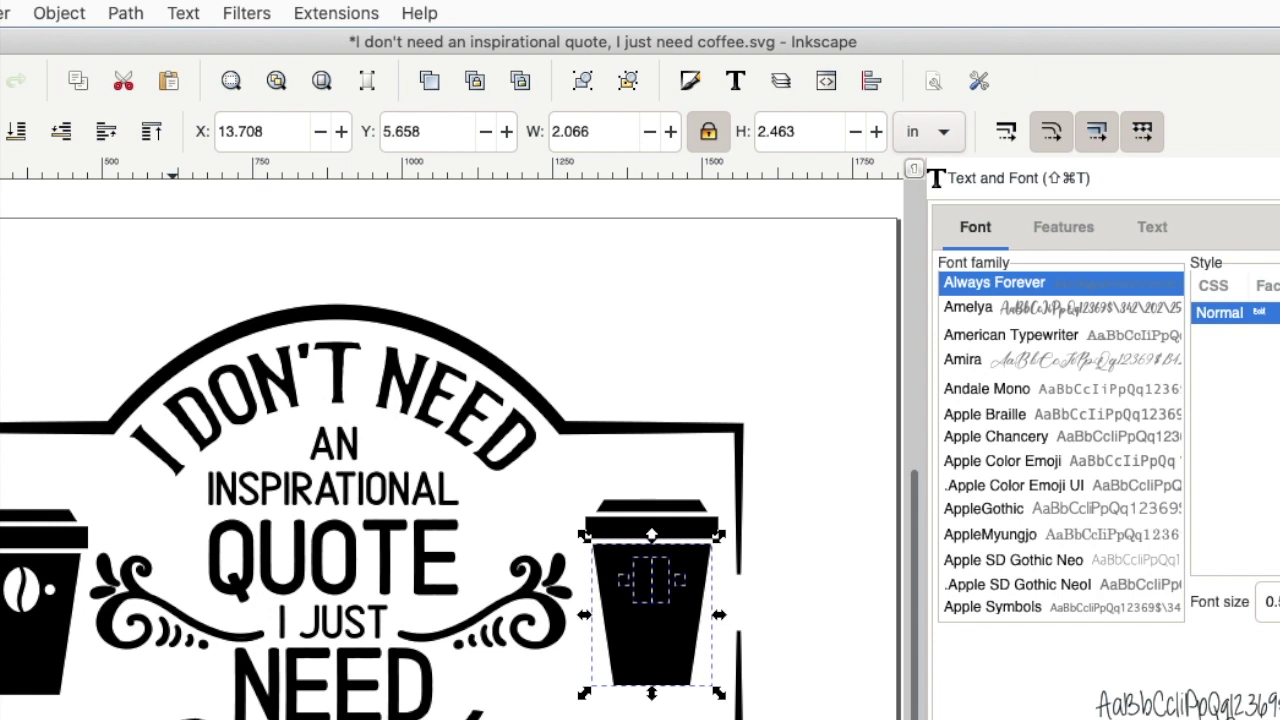
Step: Select and deselect the right cup to check the broken-apart result
left_click(773, 329)
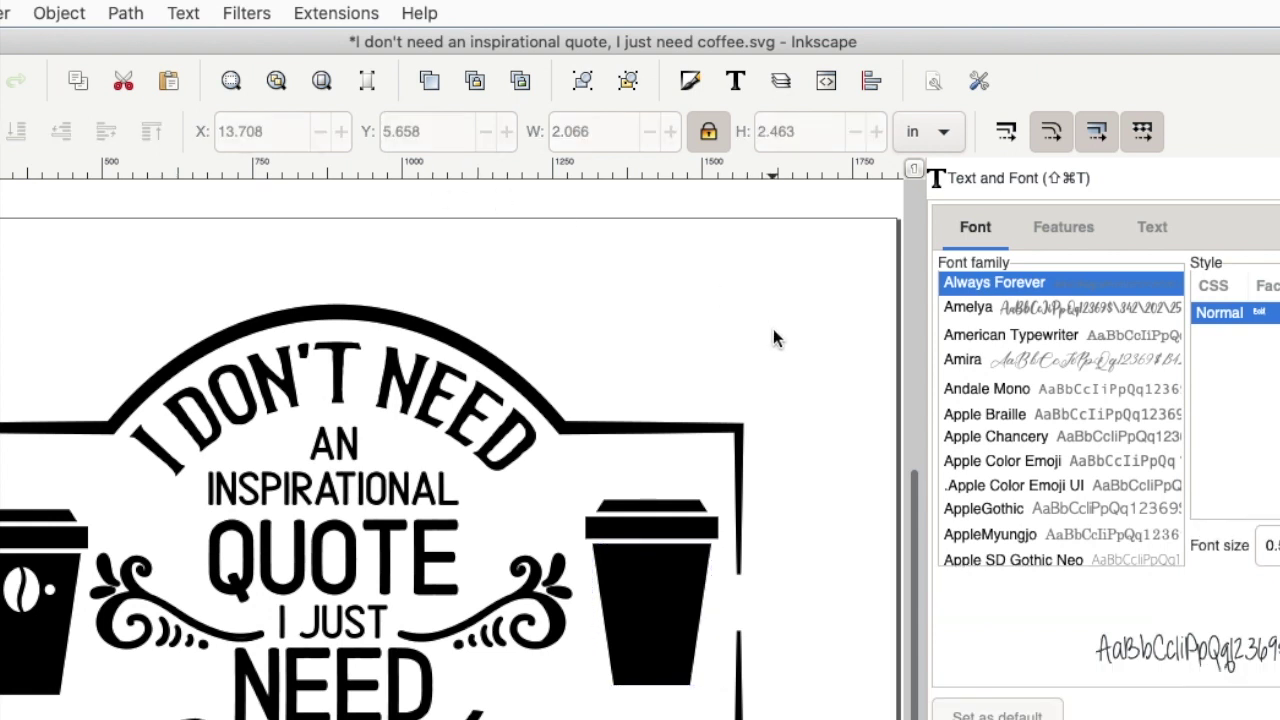
left_click(678, 587)
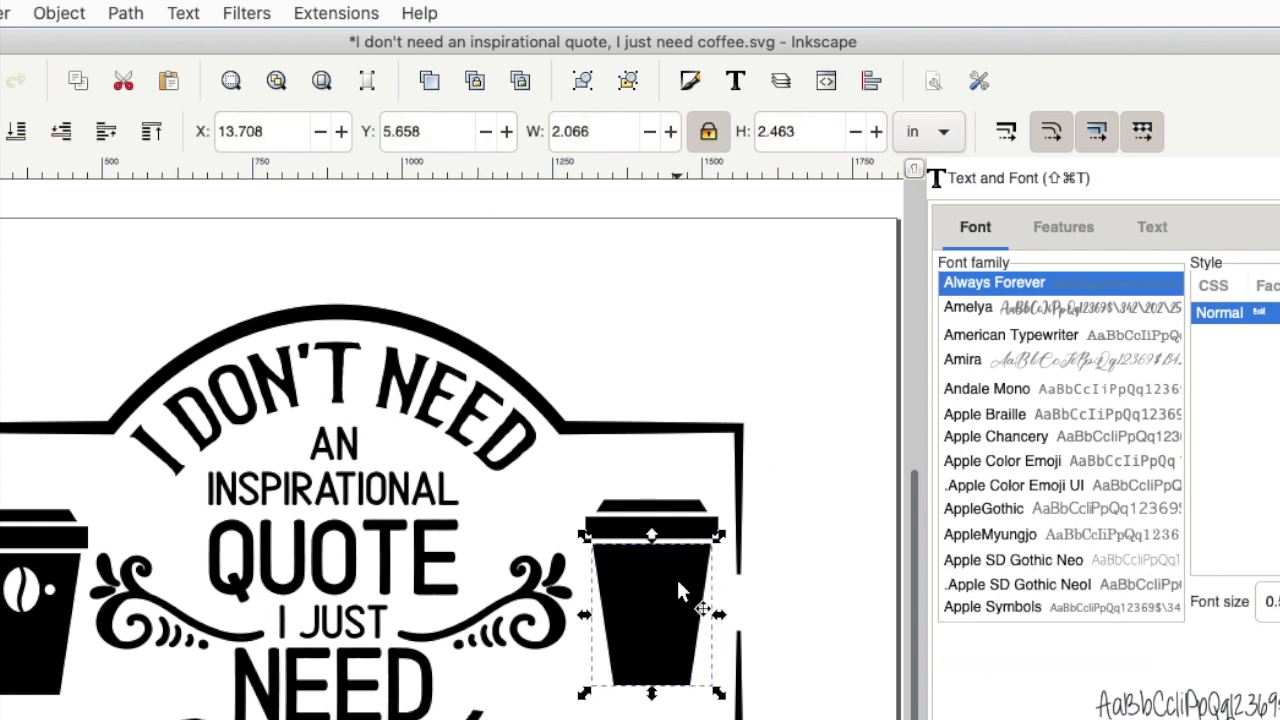
left_click(761, 443)
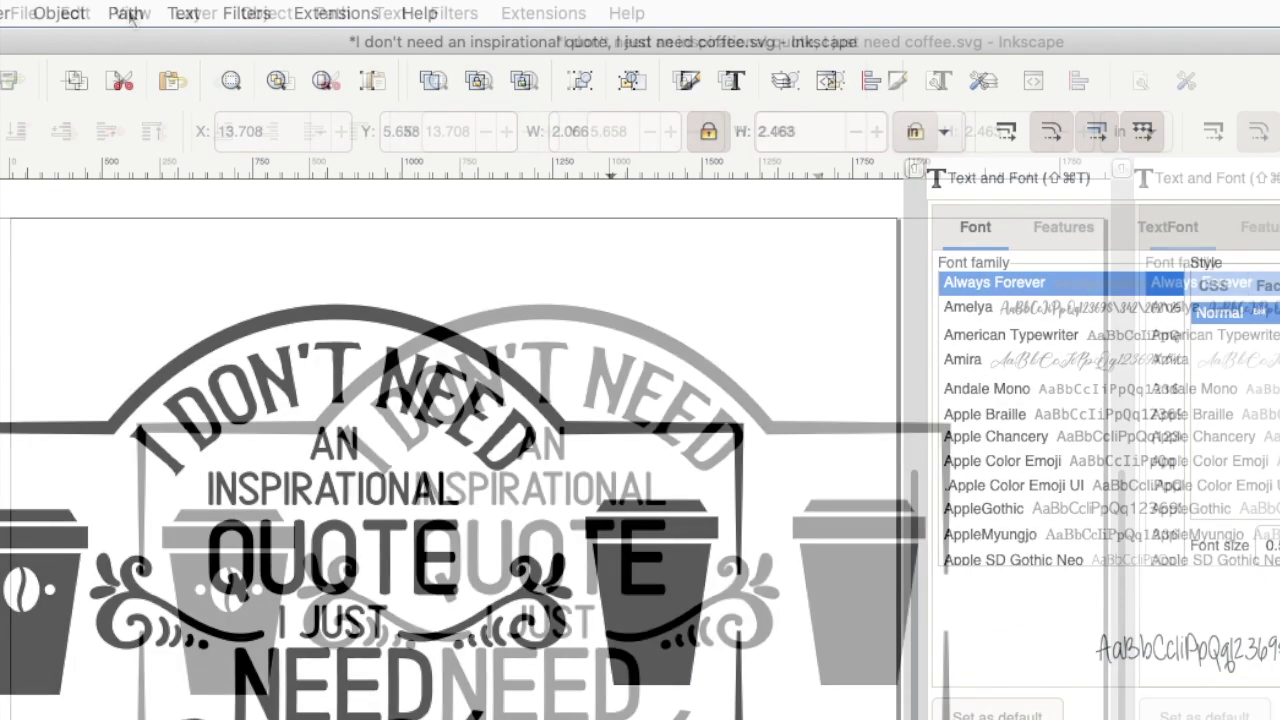
left_click(132, 13)
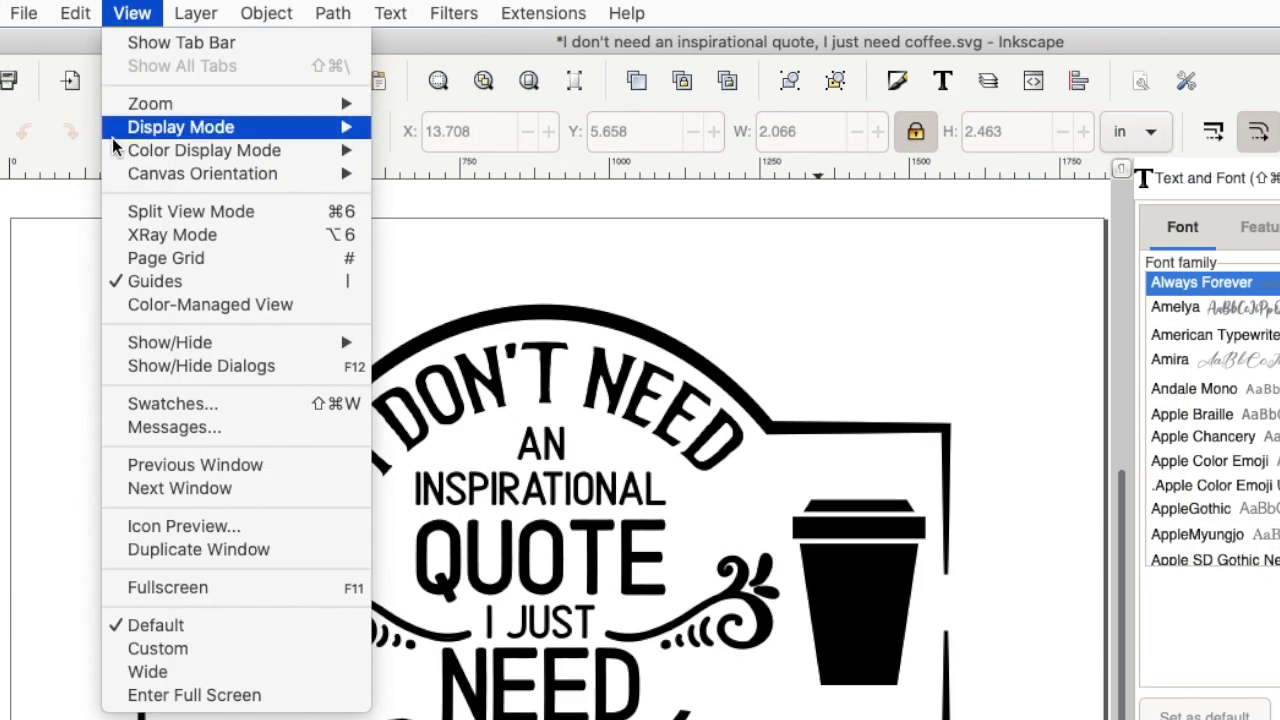
Step: Turn X-ray view on to inspect the object outlines, then turn it off
left_click(127, 236)
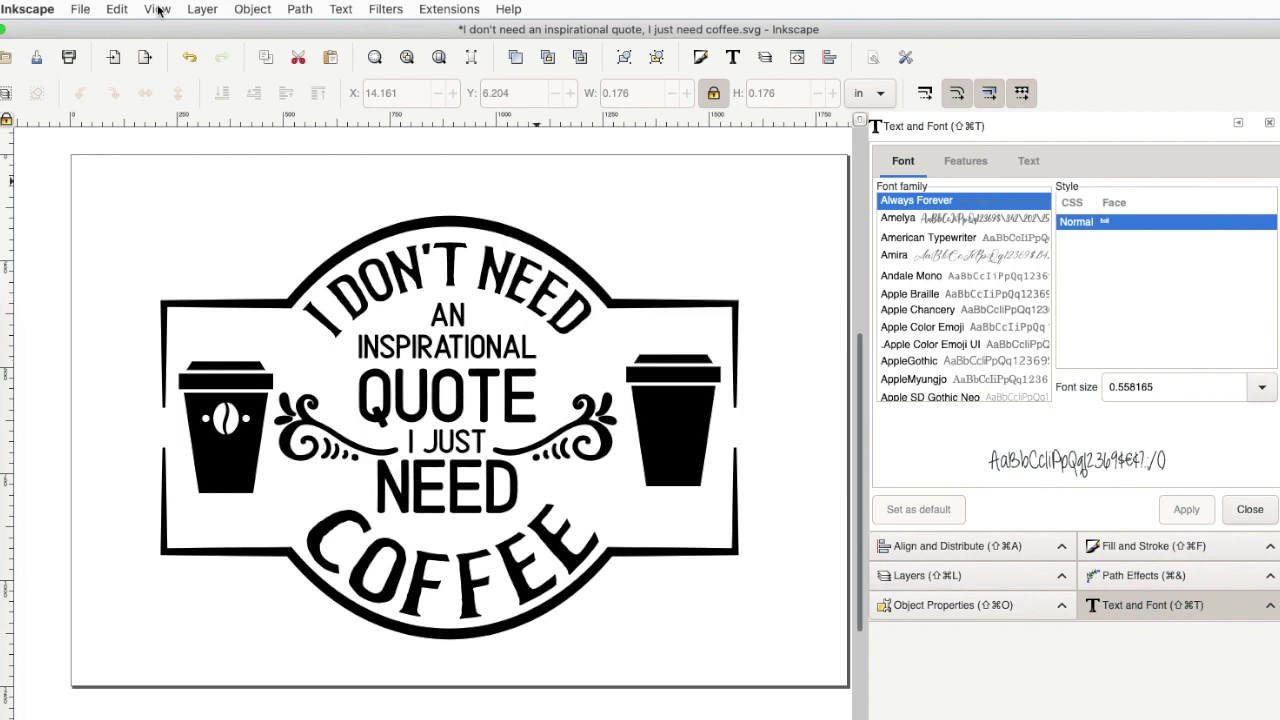
left_click(158, 10)
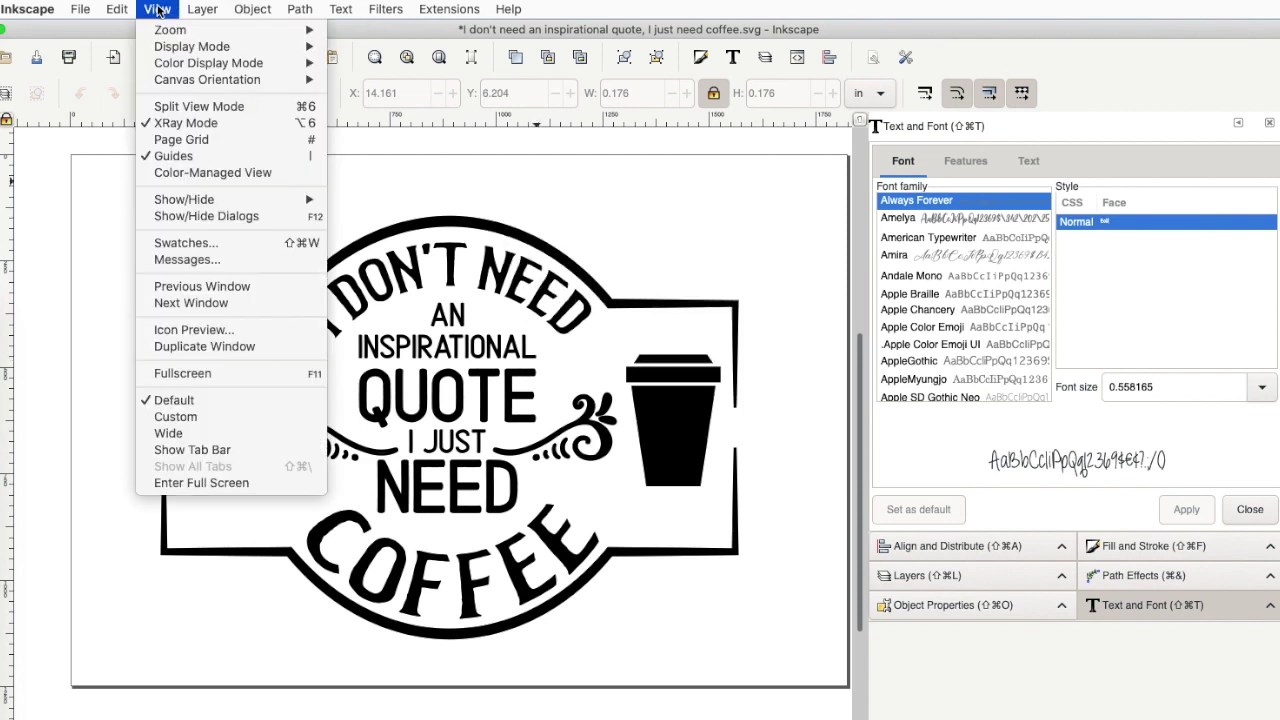
left_click(165, 123)
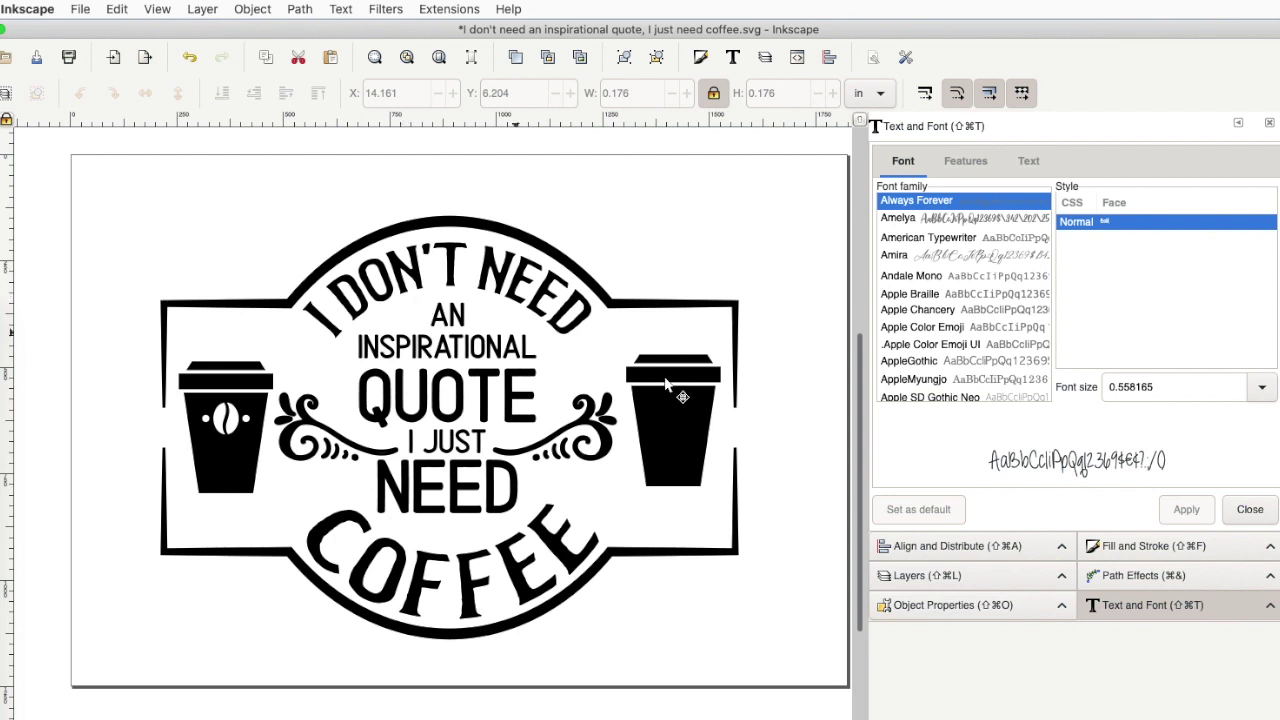
Step: Combine all of the right cup's pieces into one path, restoring its bean logo
left_click_drag(721, 498, 605, 349)
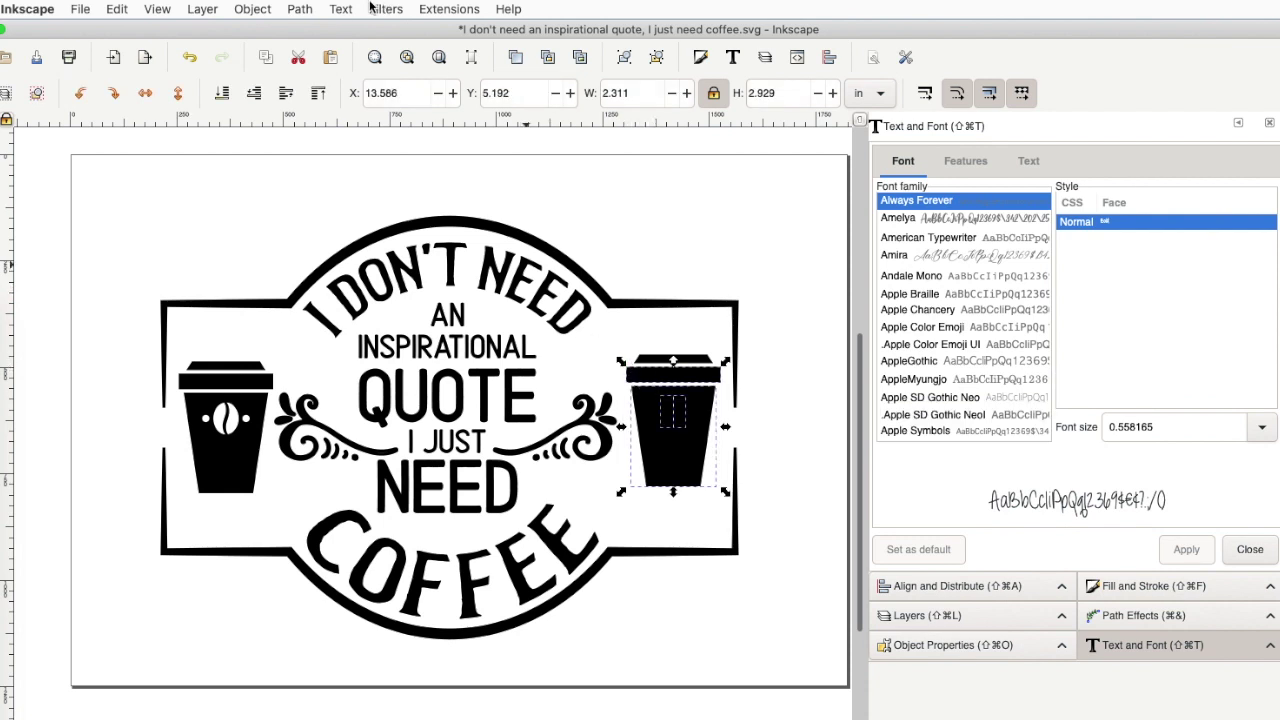
left_click(297, 10)
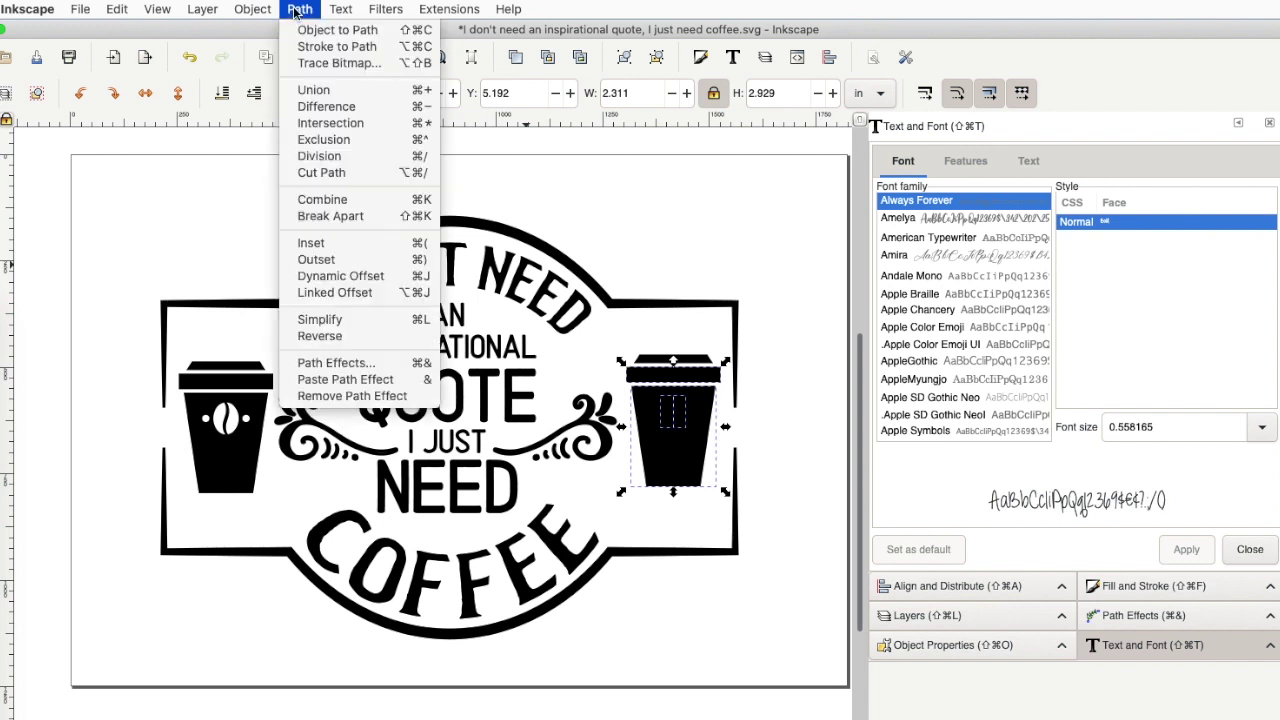
left_click(311, 201)
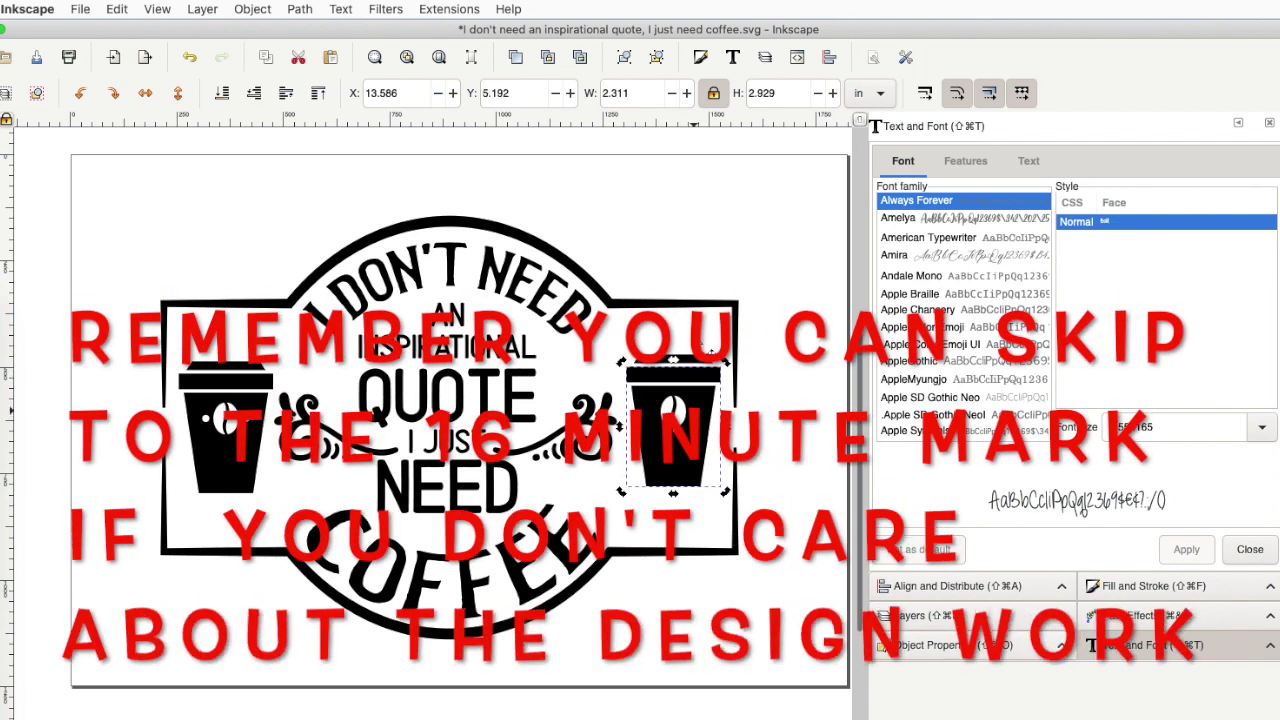
left_click(714, 370)
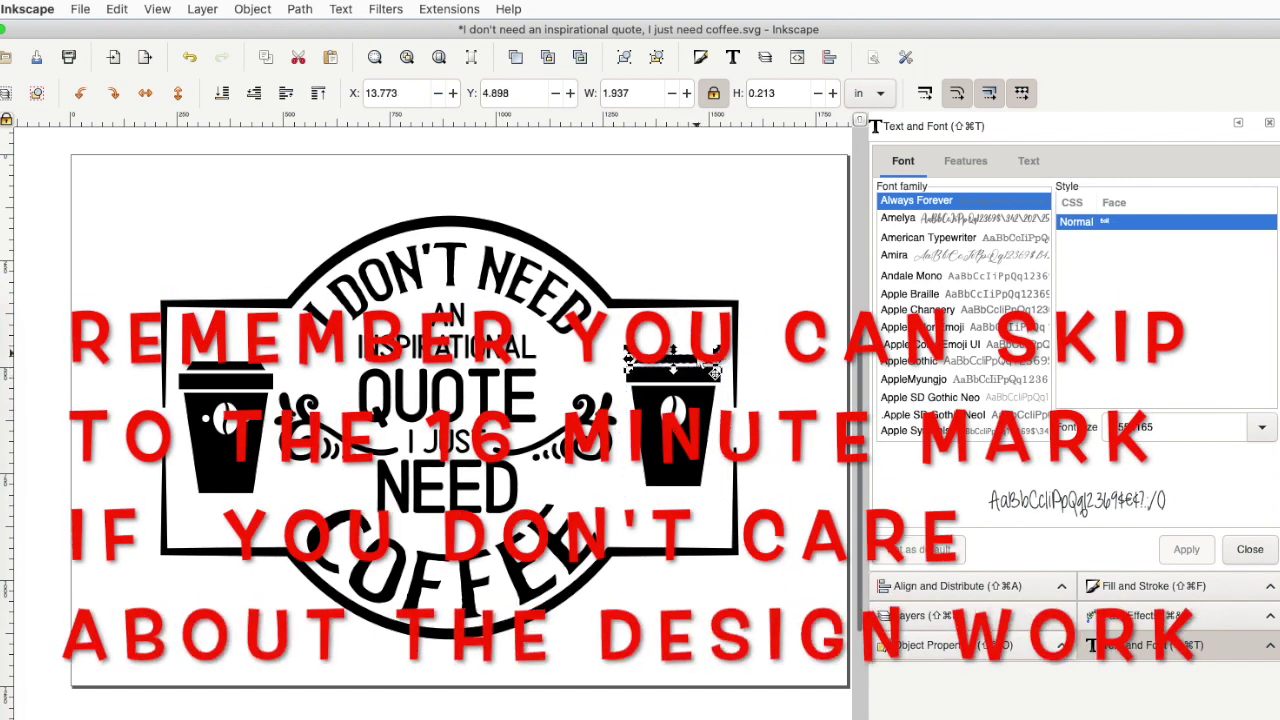
left_click(250, 368)
Step: Group all the pieces of the right coffee cup into one object
left_click(250, 386)
left_click(248, 468)
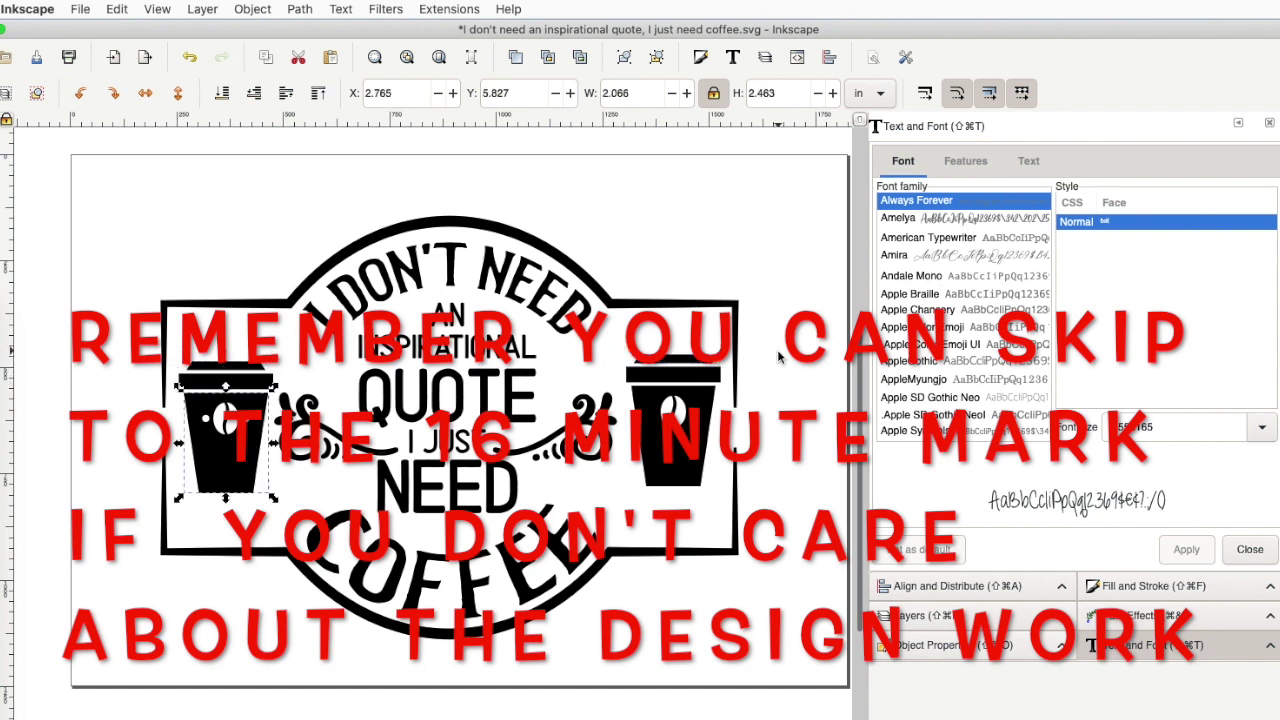
left_click(785, 357)
left_click_drag(620, 328, 720, 514)
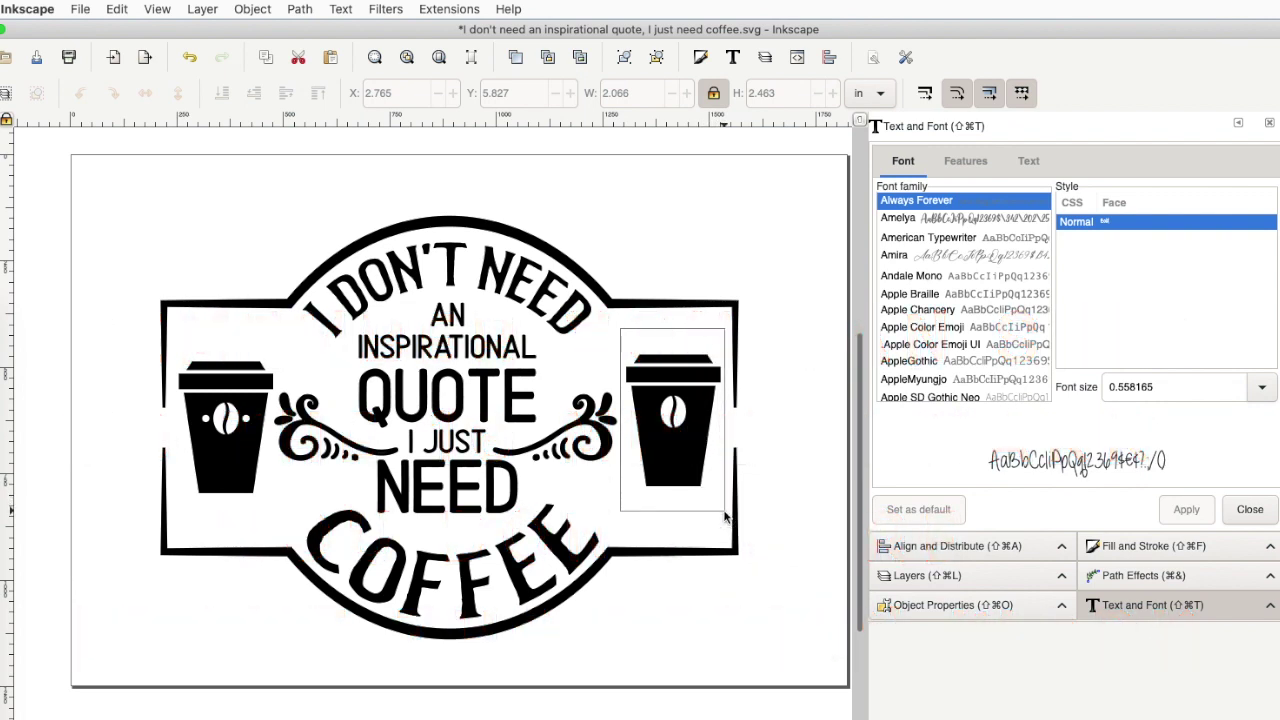
left_click(241, 9)
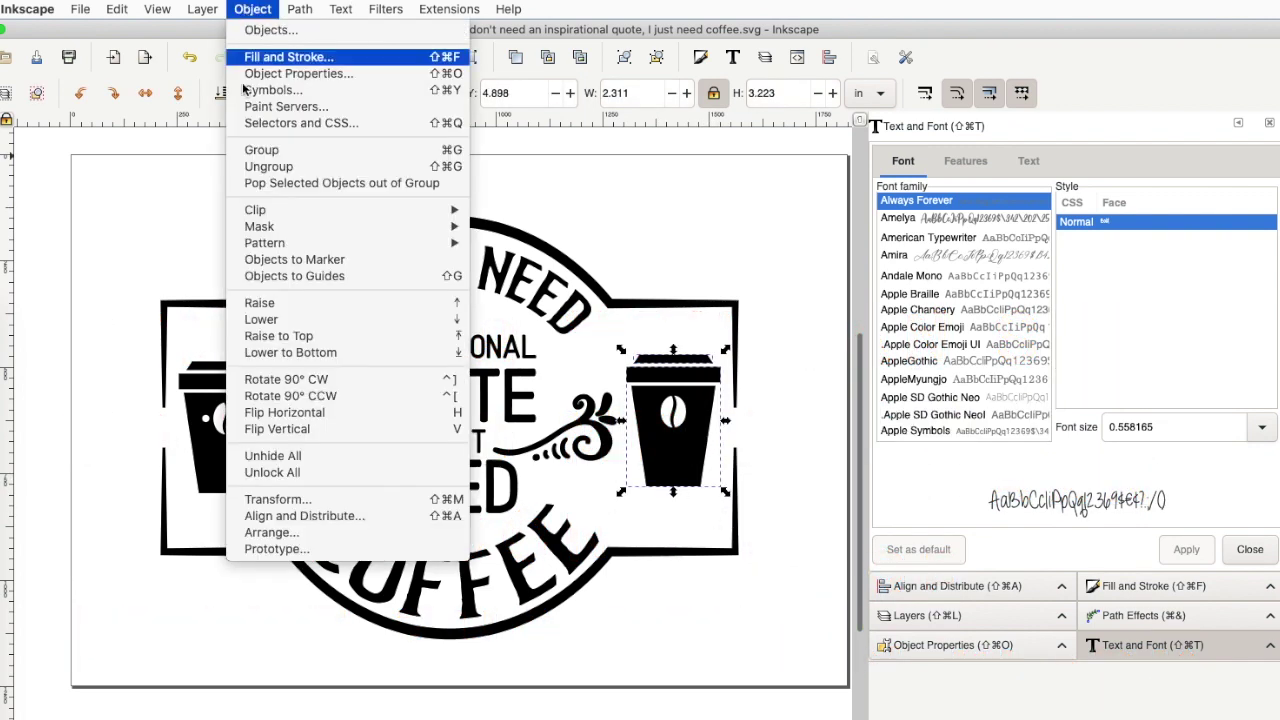
left_click(257, 150)
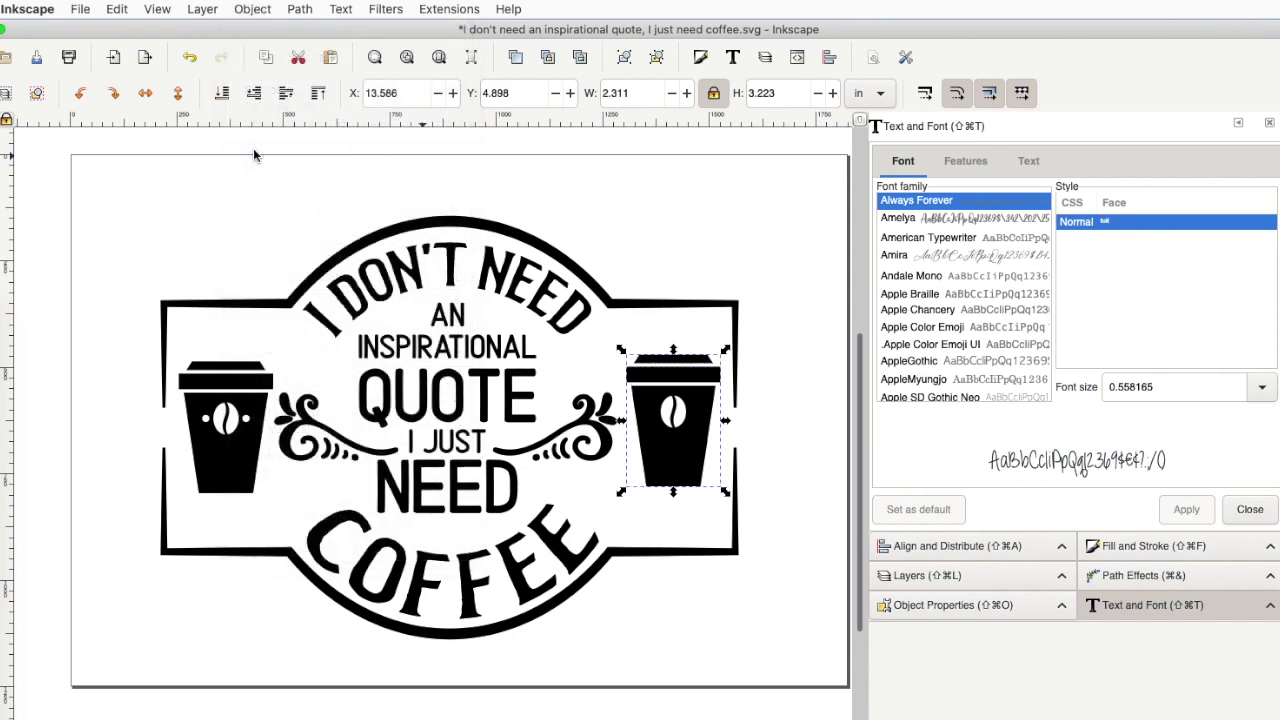
Step: Break the left cup apart and inspect its small bean-logo pieces in X-ray view
left_click(255, 432)
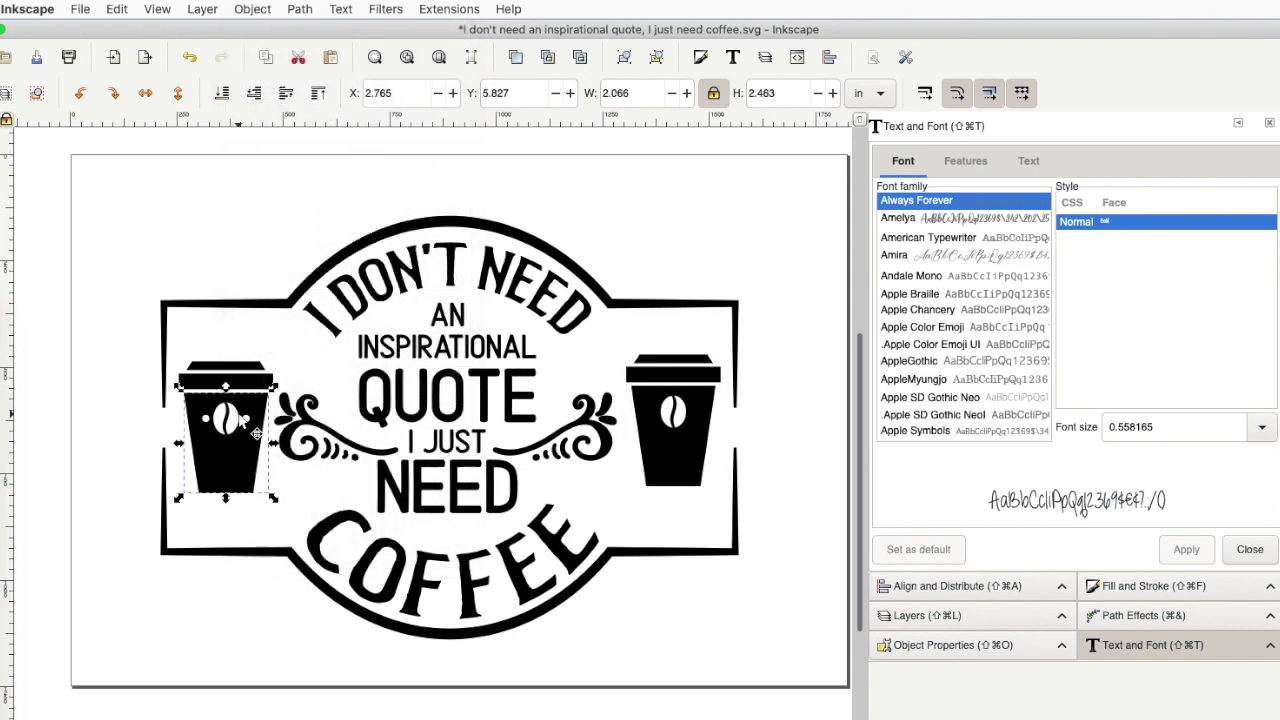
left_click(300, 9)
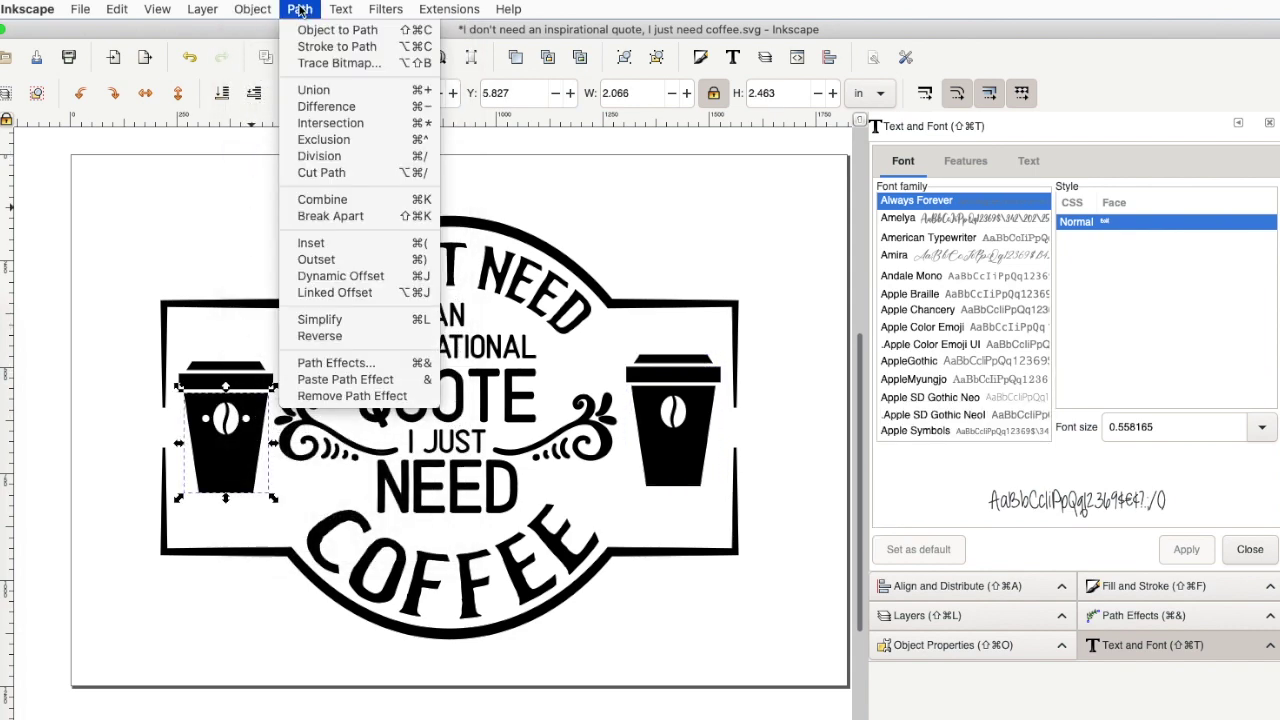
left_click(310, 218)
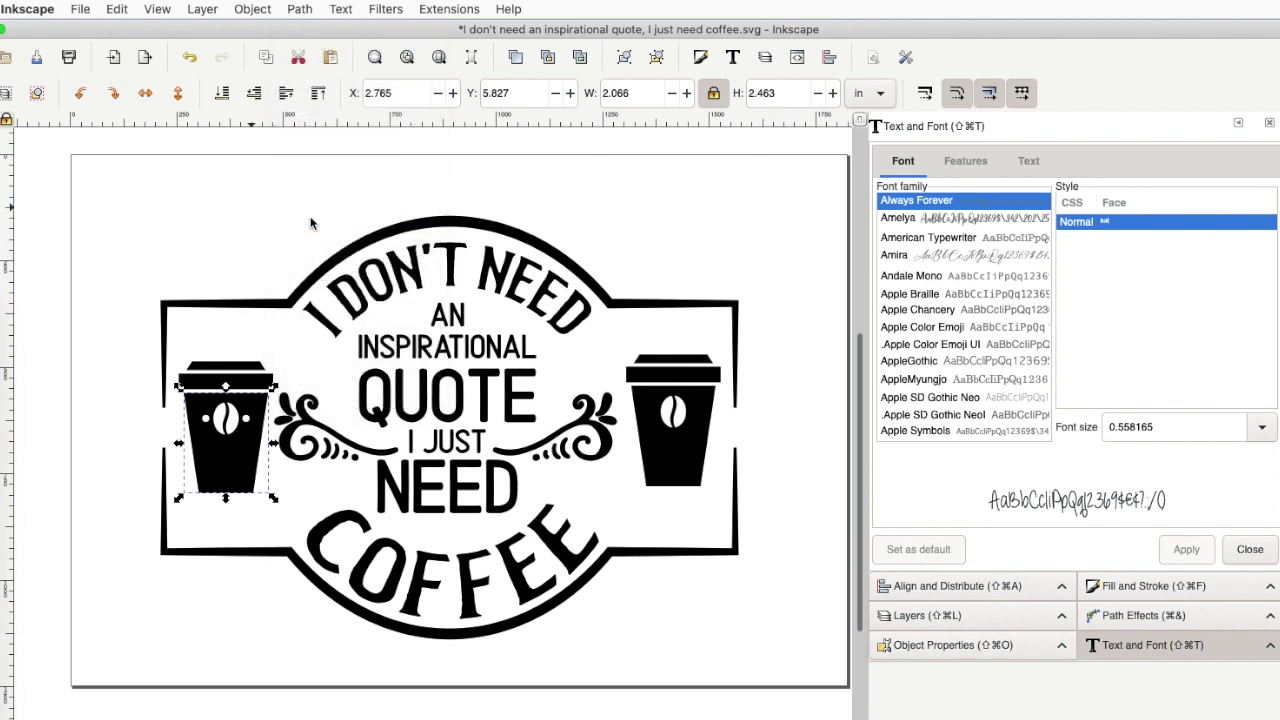
left_click(159, 10)
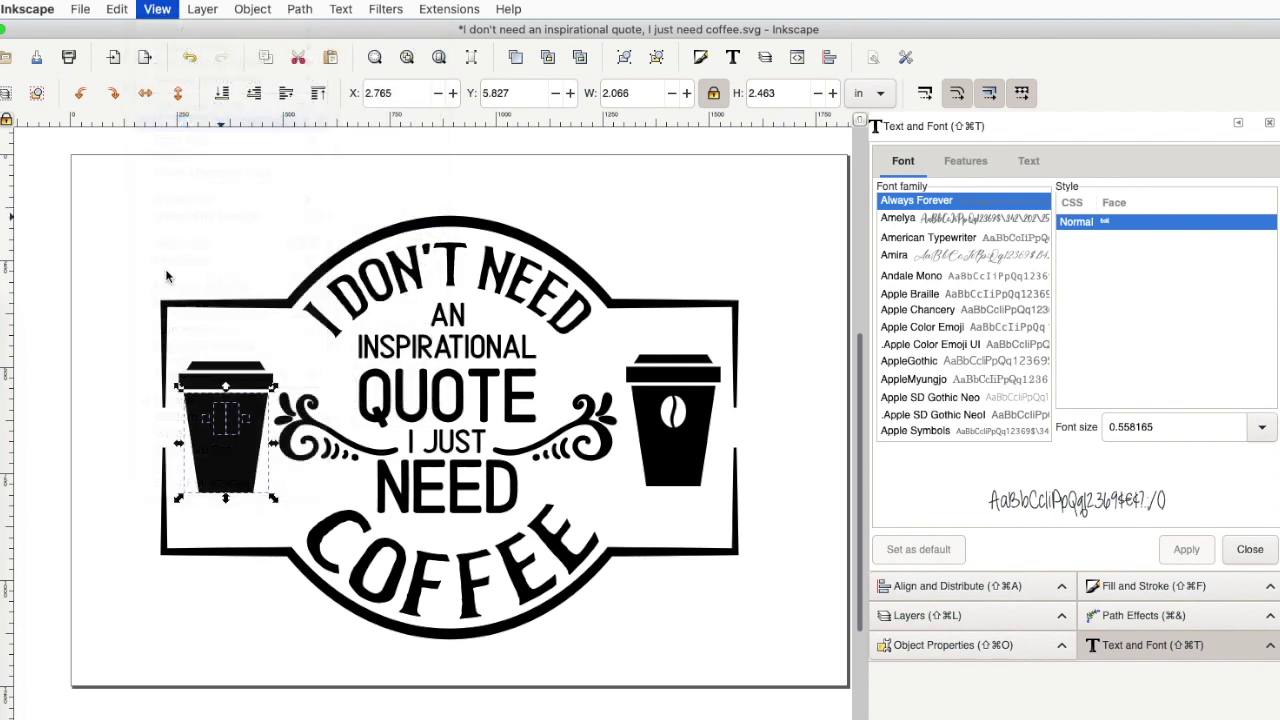
left_click(106, 421)
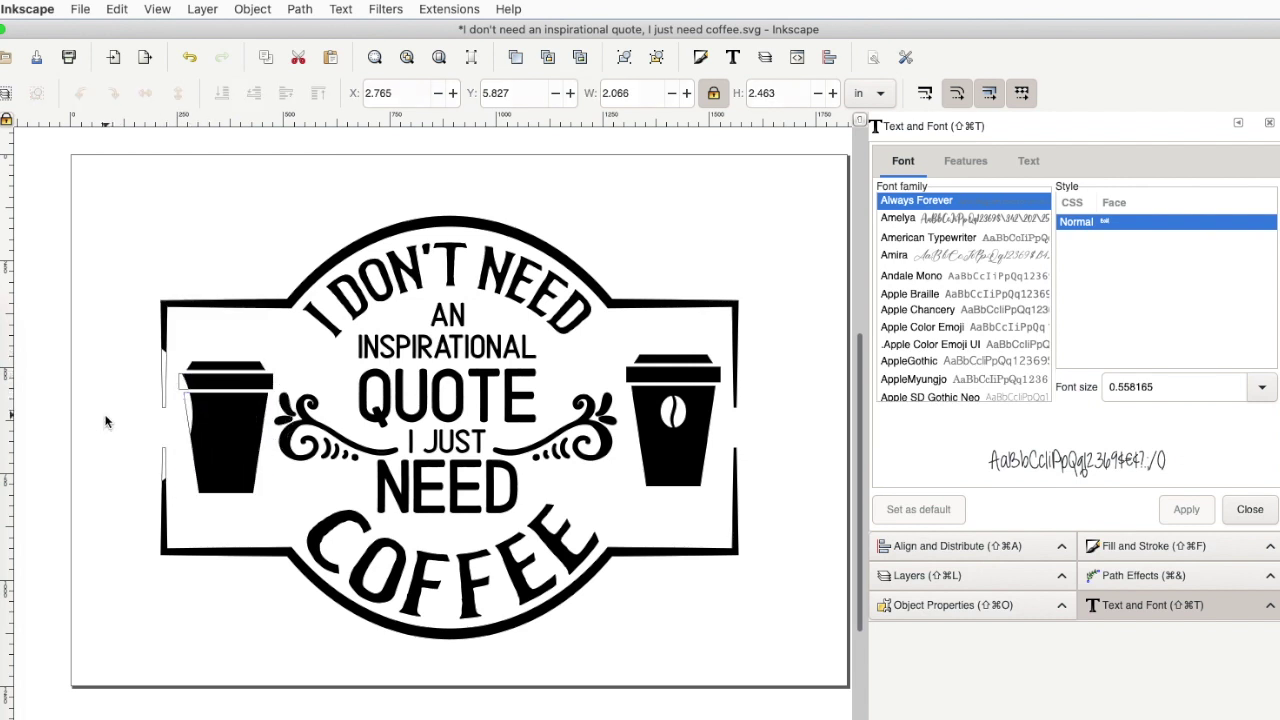
left_click(219, 438)
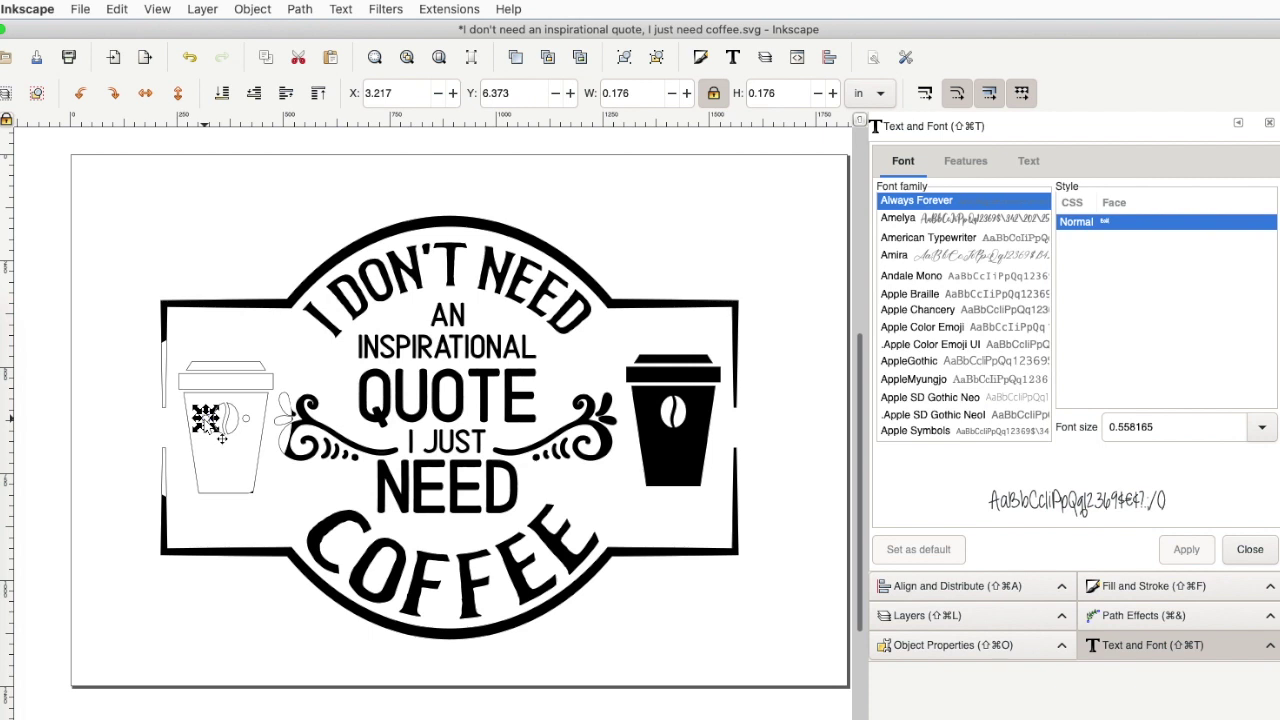
key("Escape")
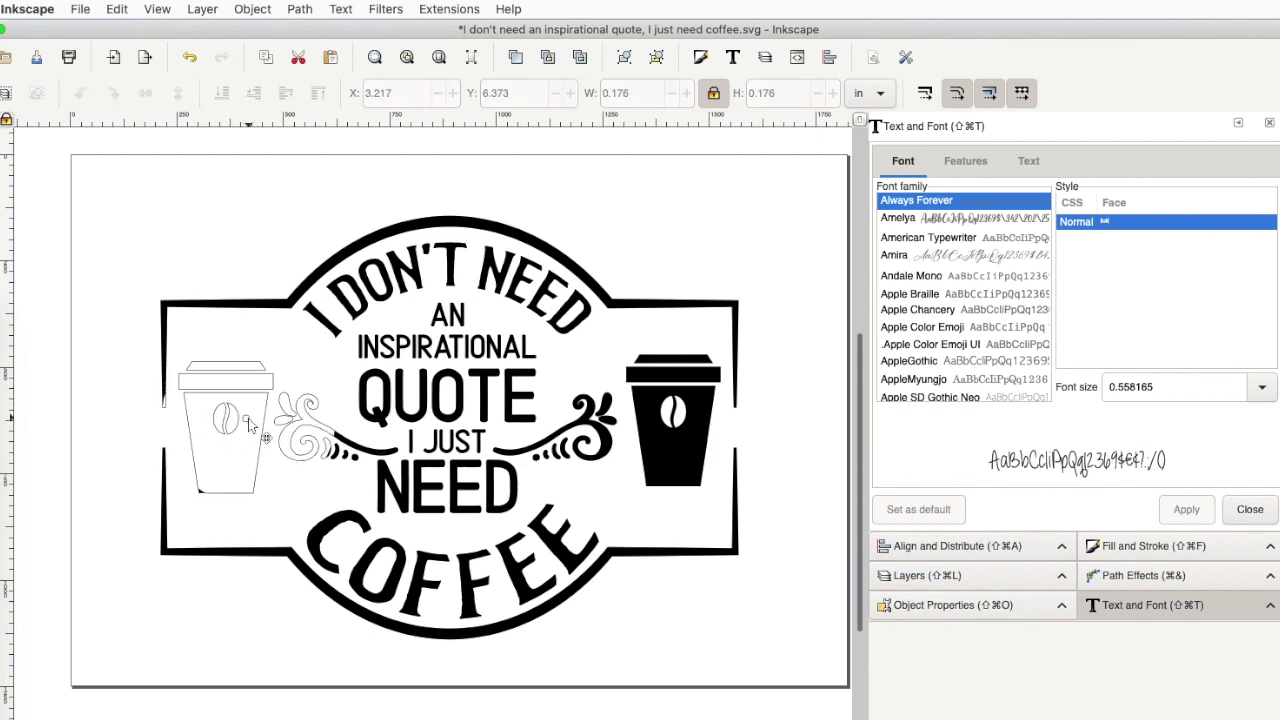
left_click(248, 418)
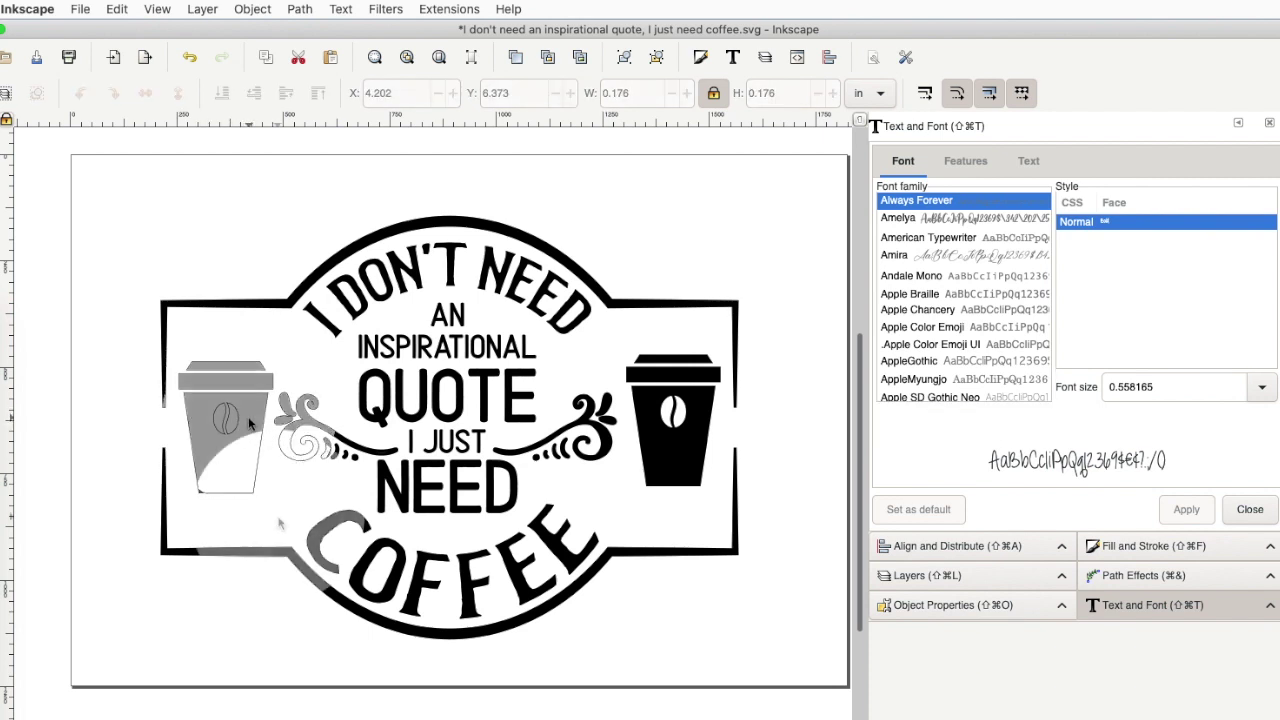
left_click(158, 10)
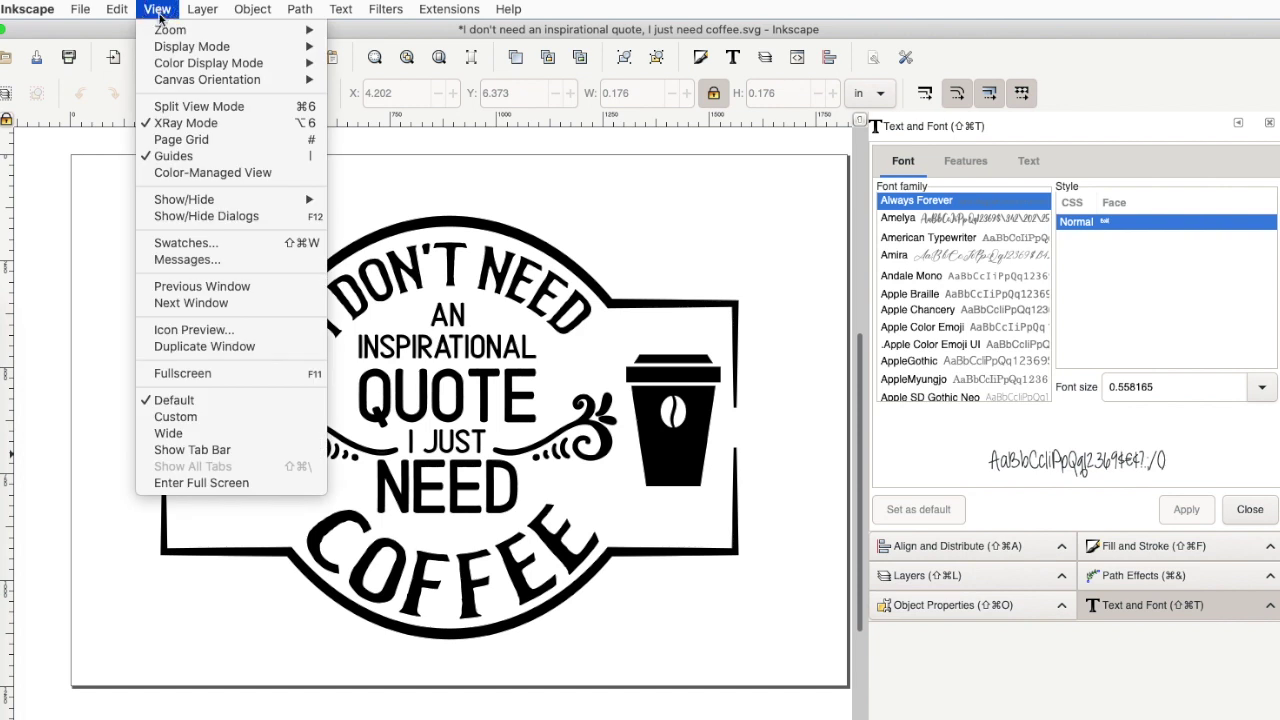
left_click(185, 122)
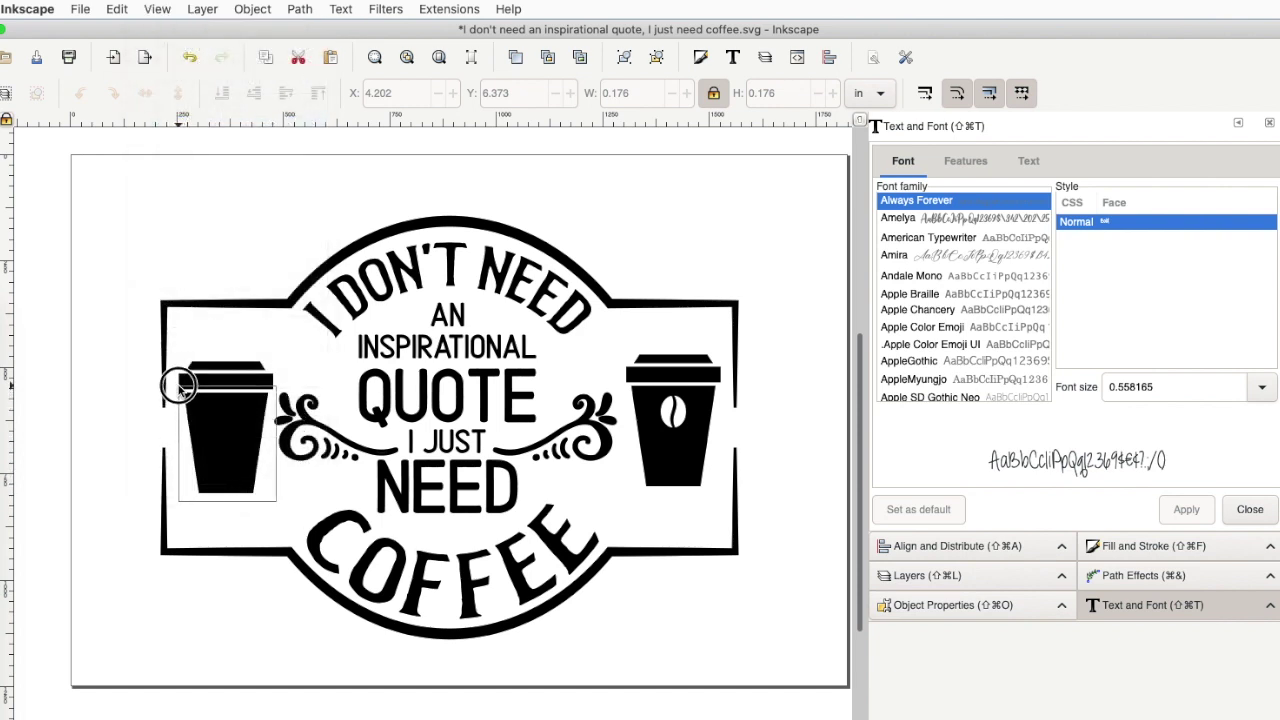
Step: Select all the left cup's pieces and group them into one object
left_click(197, 406)
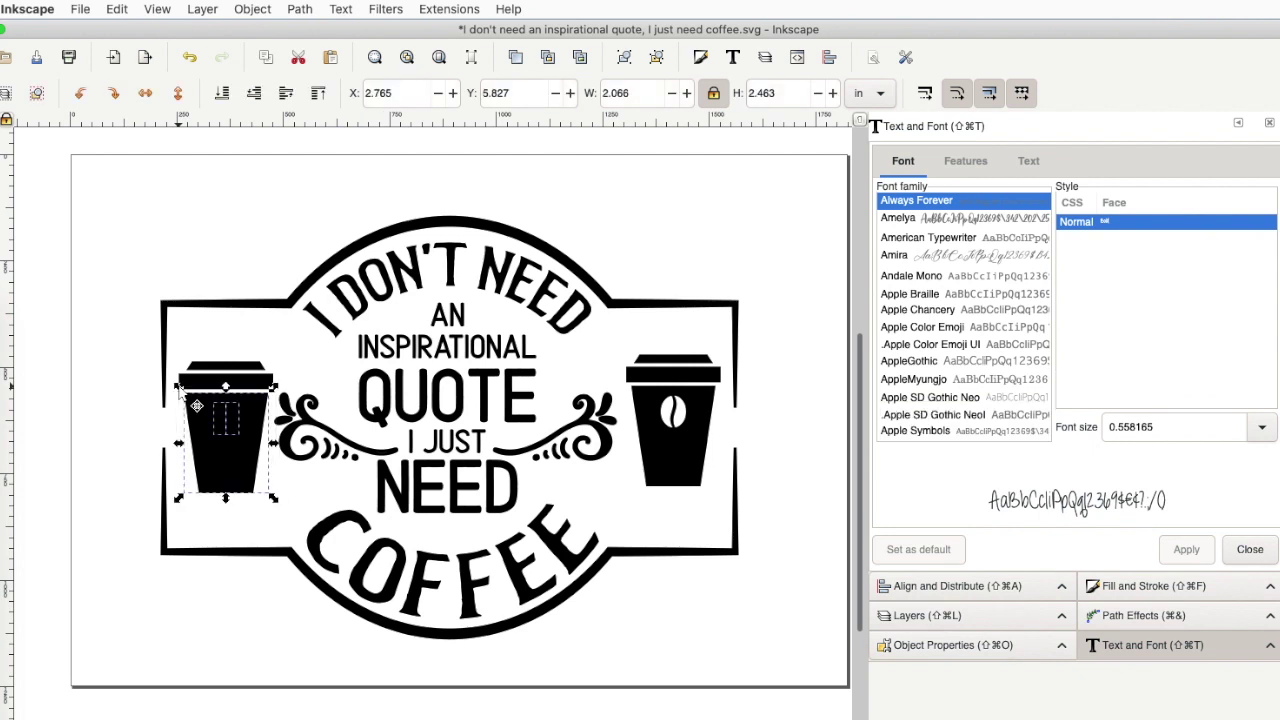
left_click(290, 8)
left_click(307, 212)
key("super+z")
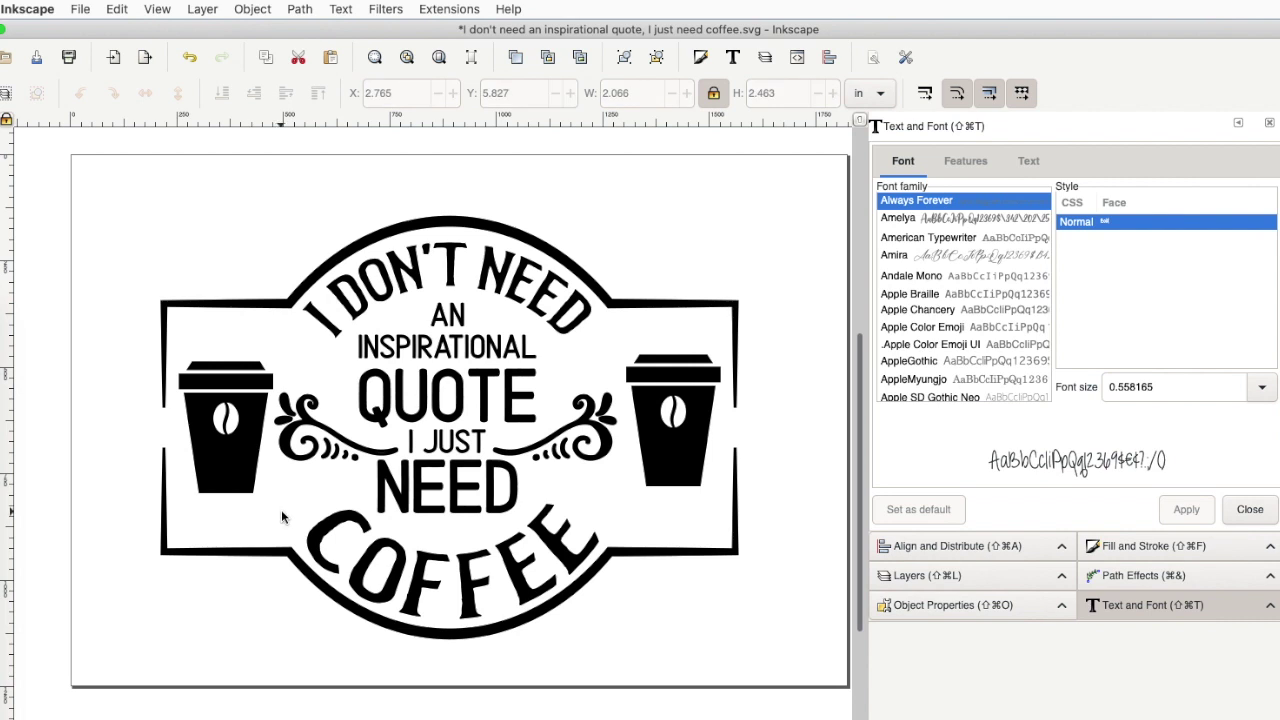
left_click_drag(281, 511, 171, 344)
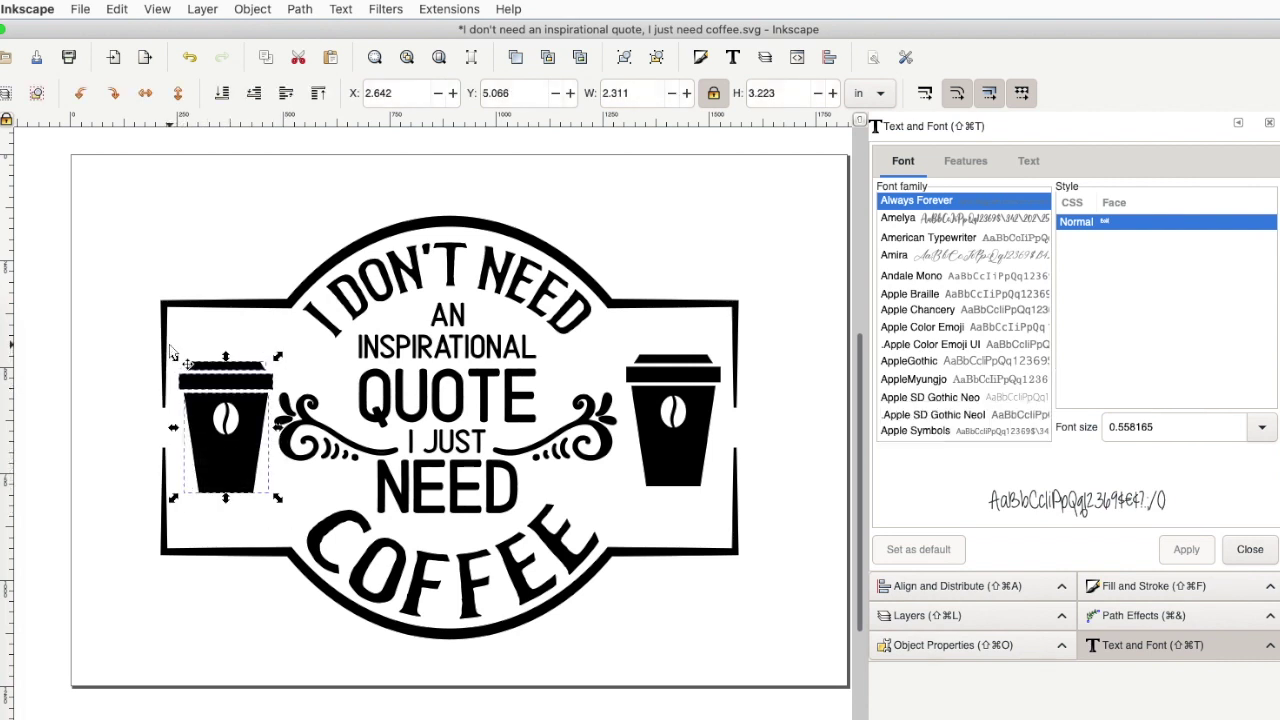
left_click(254, 9)
left_click(284, 154)
left_click(98, 432)
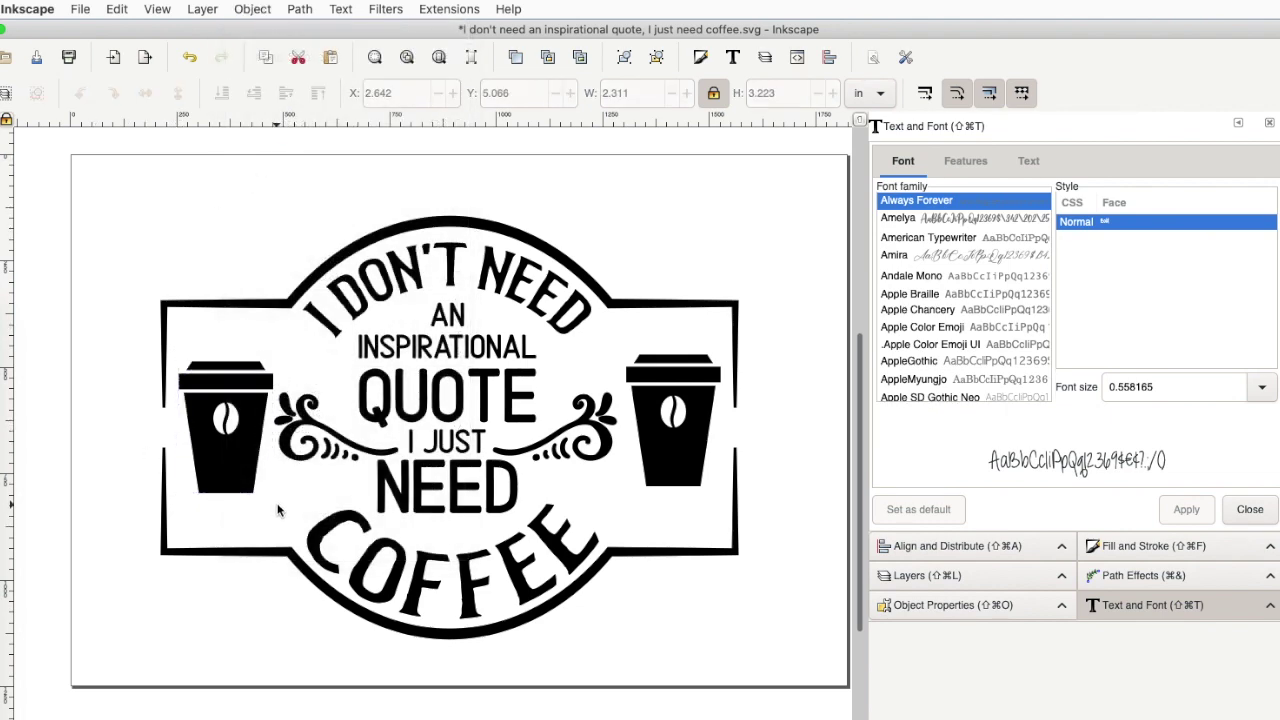
left_click_drag(277, 506, 171, 345)
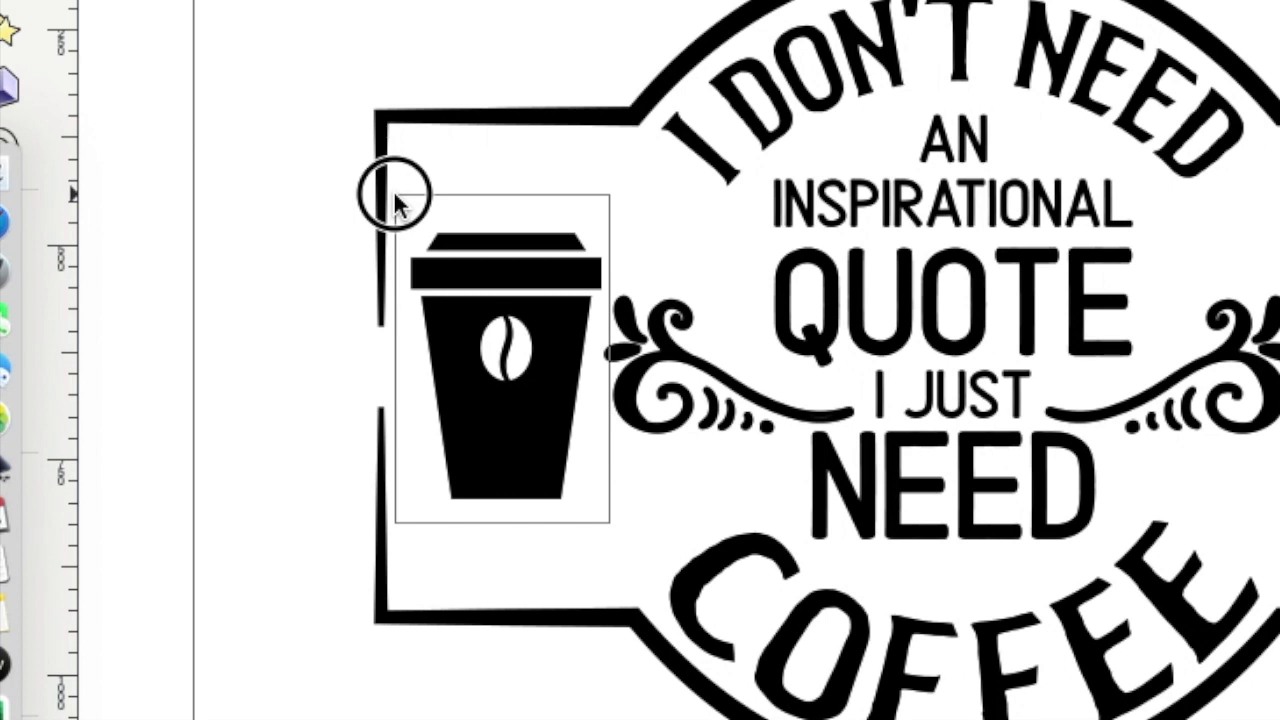
left_click_drag(395, 196, 395, 199)
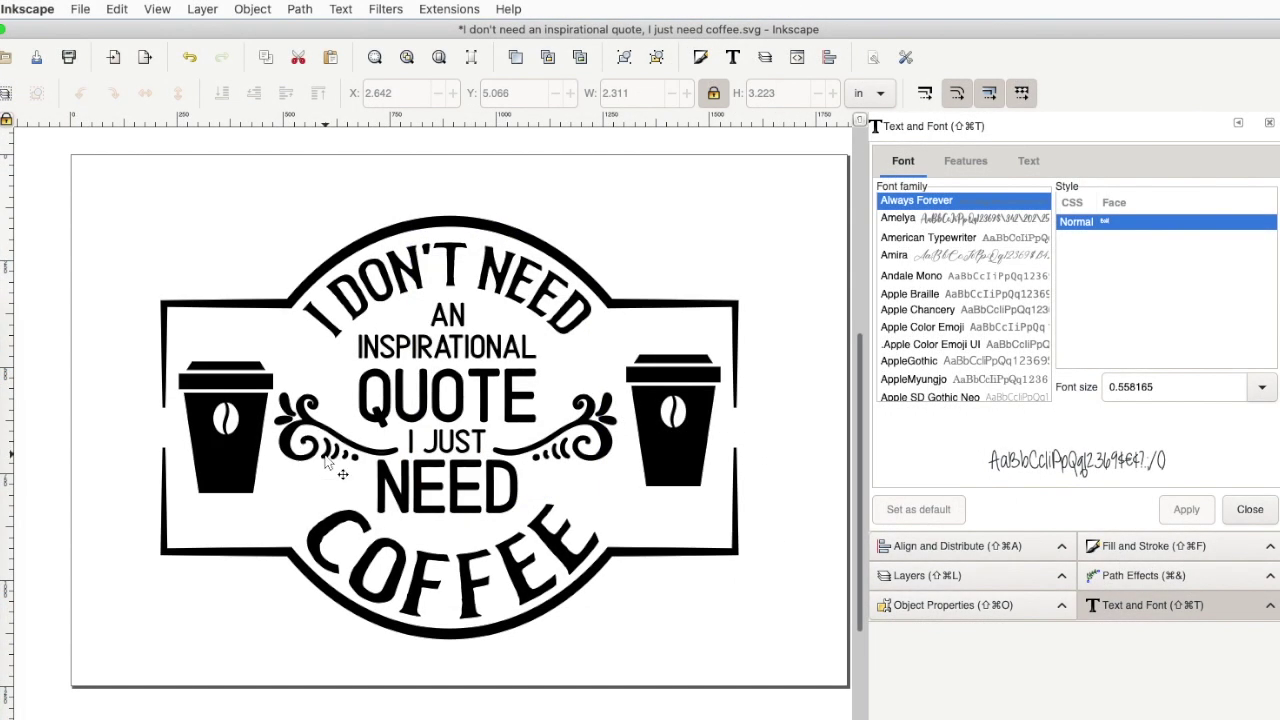
left_click(334, 456)
Step: Inspect the small dot pieces beside the left swirl near the word NEED
left_click(325, 458)
left_click(341, 472)
left_click(345, 473)
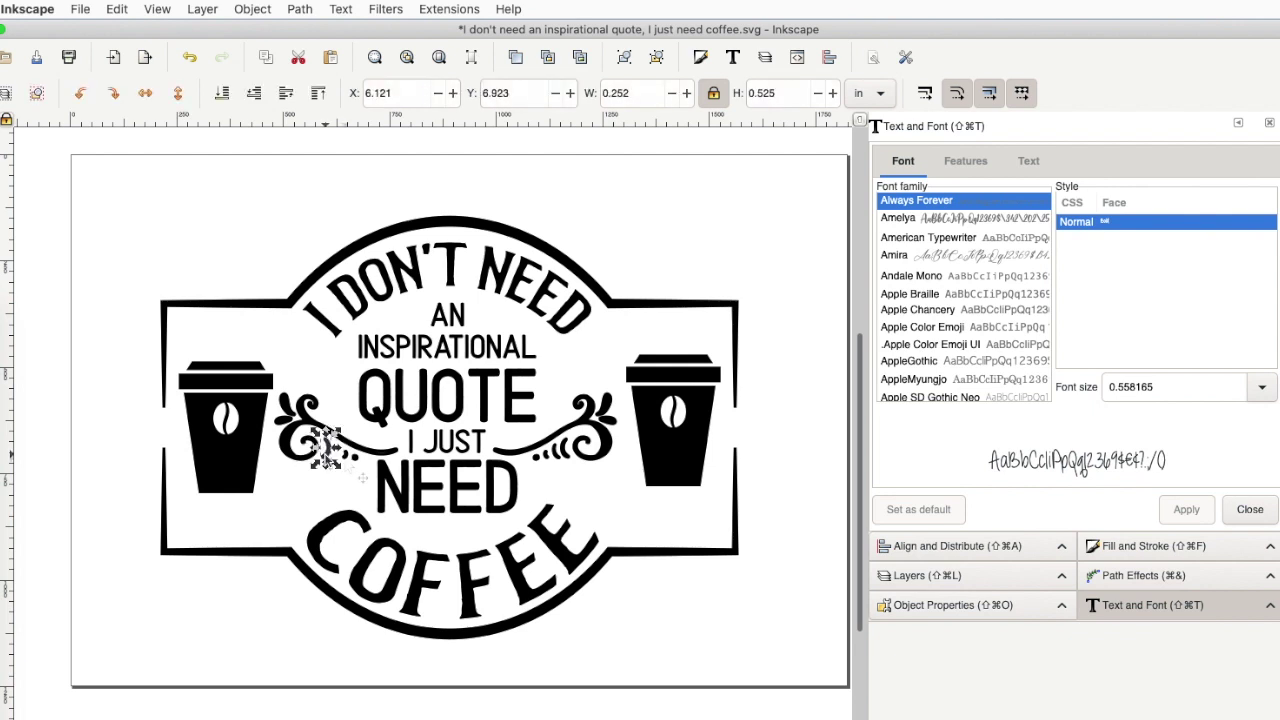
left_click(361, 477)
left_click(362, 477)
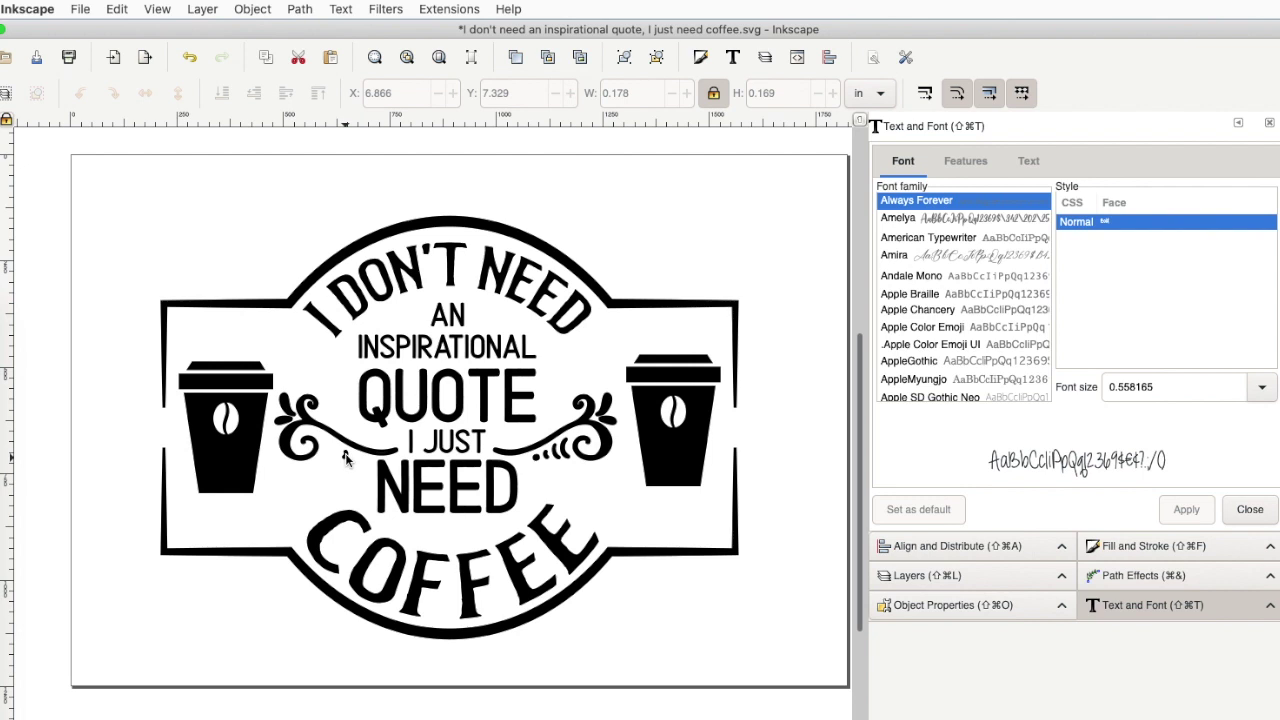
left_click(361, 472)
left_click(347, 462)
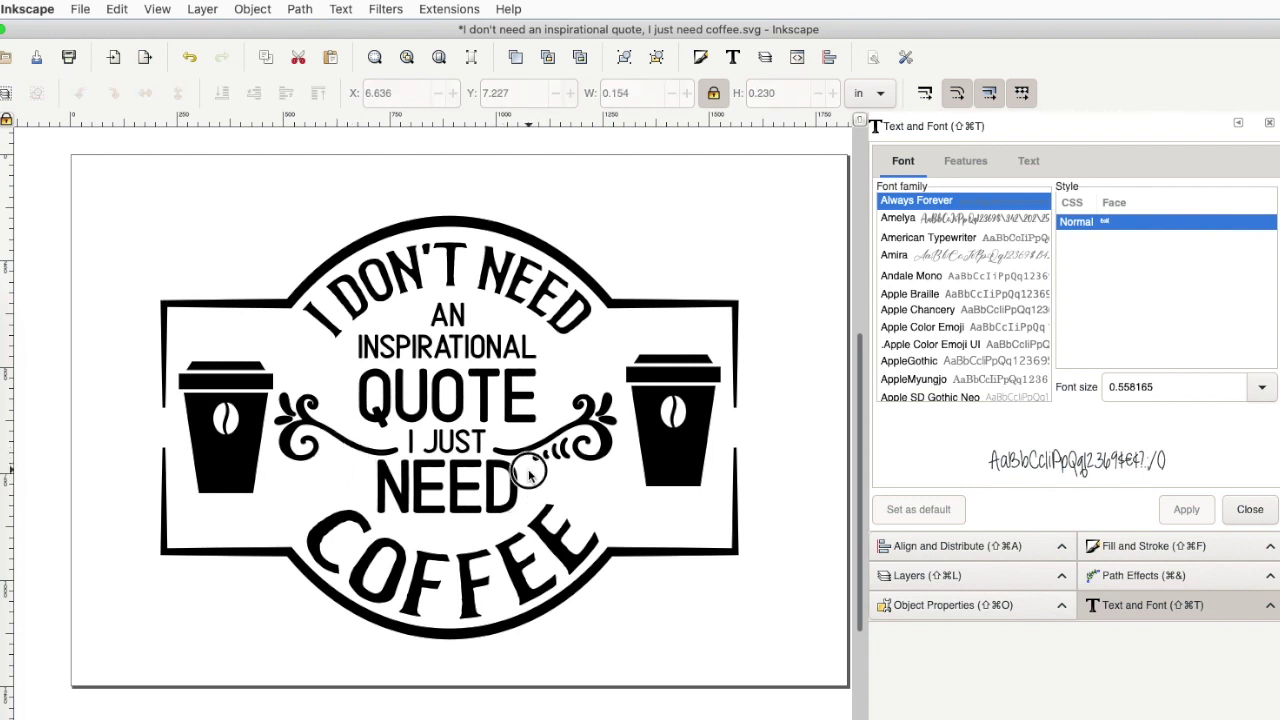
Step: Delete the stray dotted piece beside the right swirl flourish
left_click(592, 445)
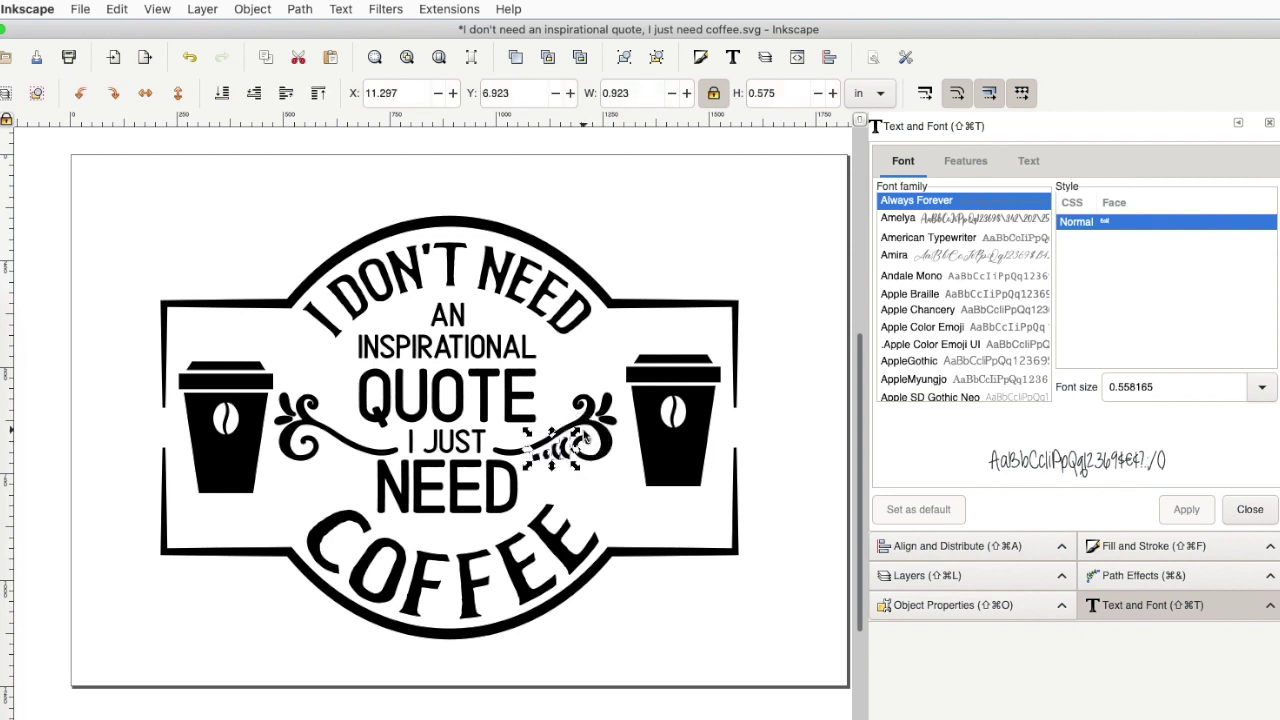
key("Delete")
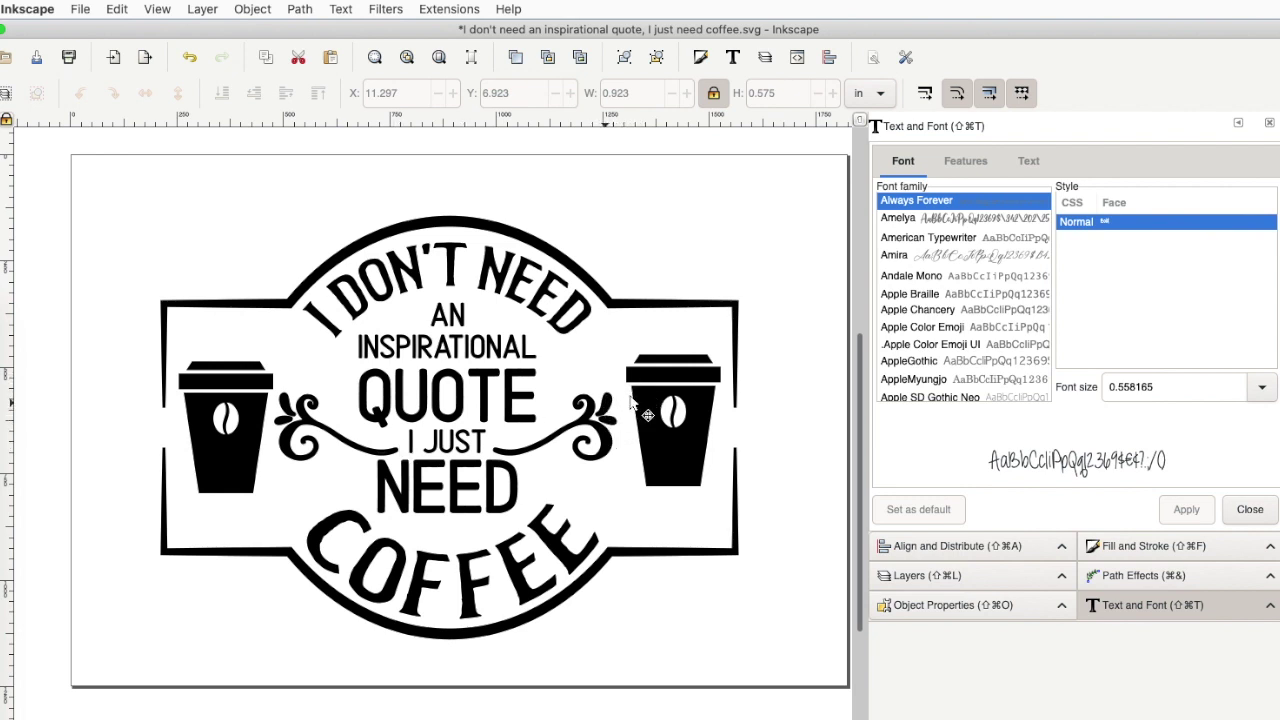
left_click(237, 463)
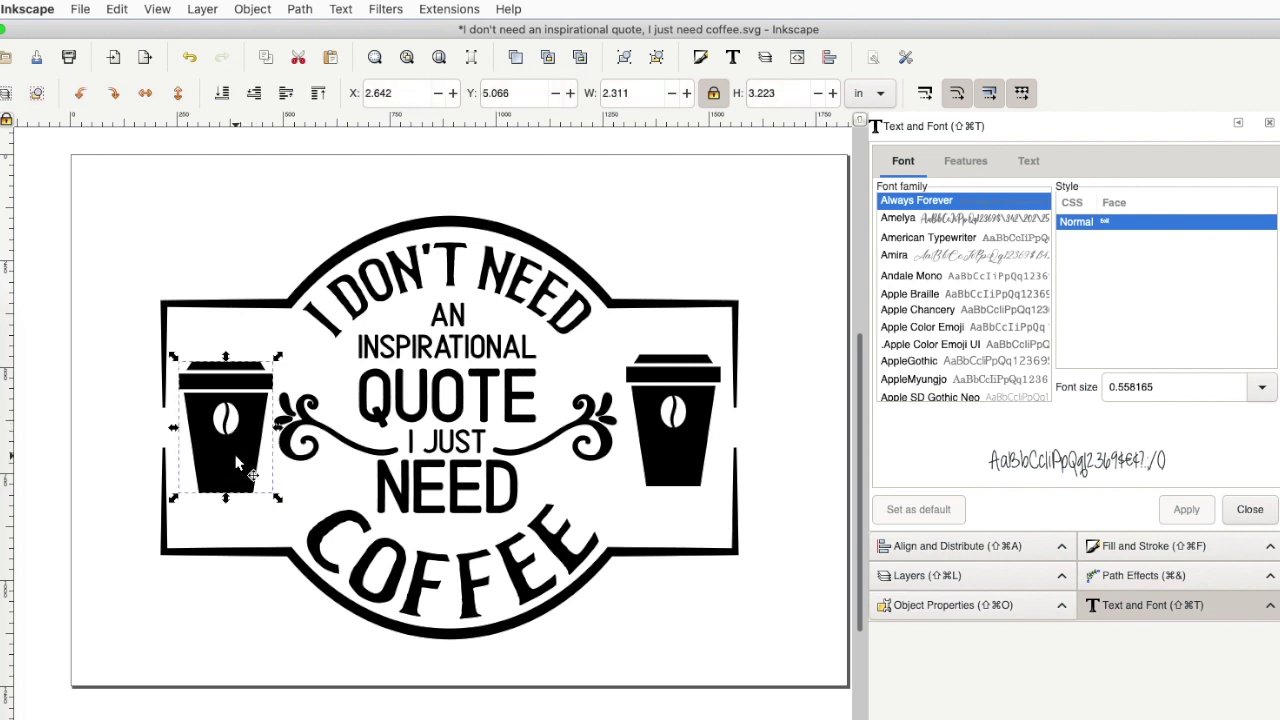
Step: Center both cups on the same horizontal axis and group them into one 13.255 × 3.223 in object
left_click(675, 461, "shift")
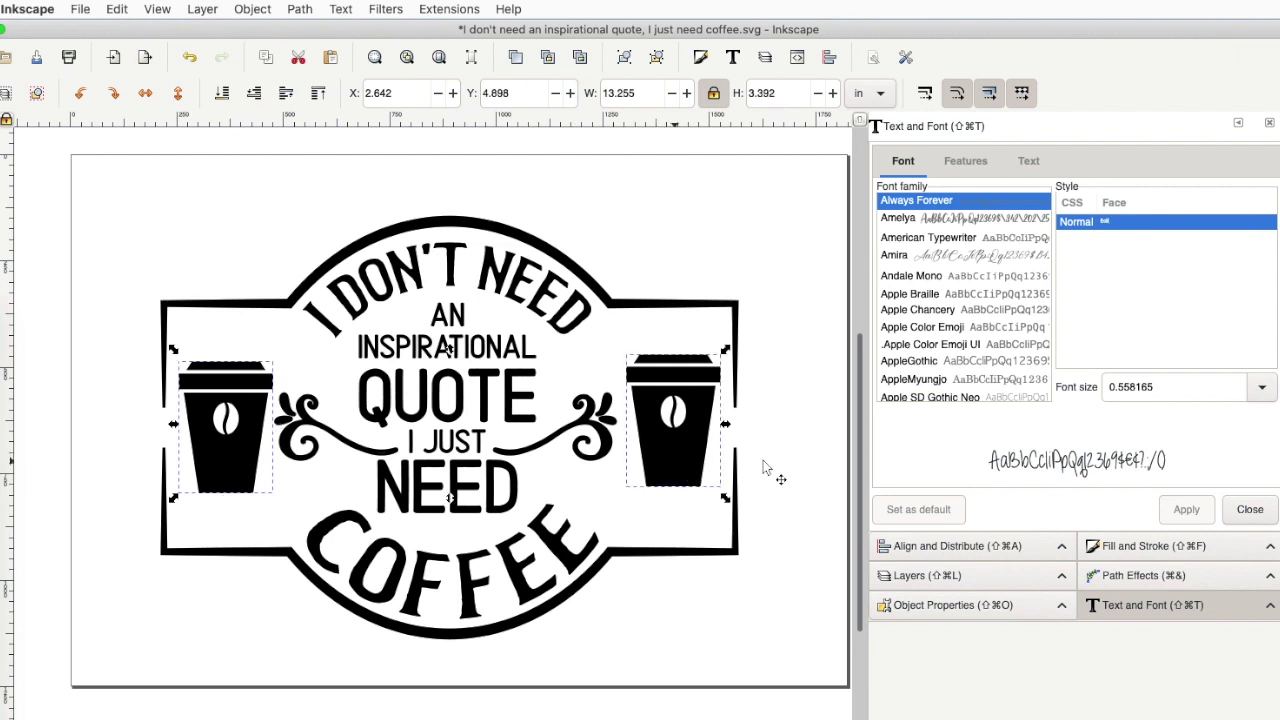
left_click(933, 548)
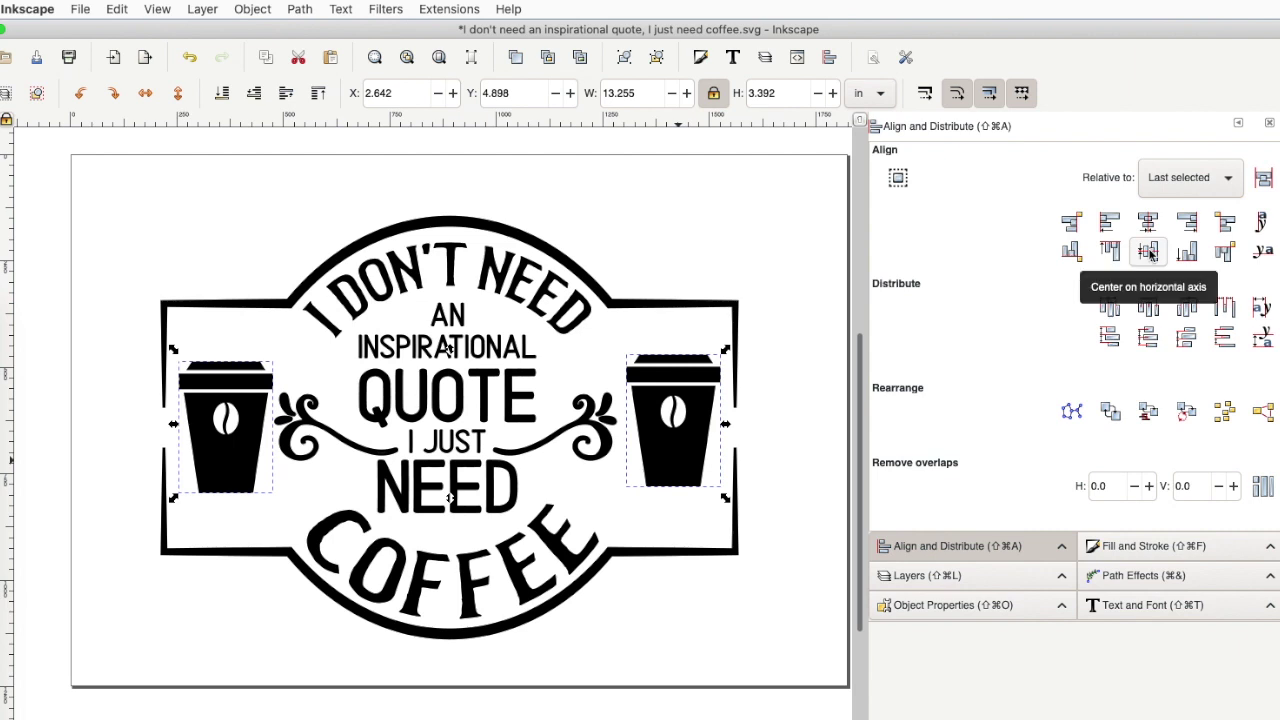
left_click(1149, 254)
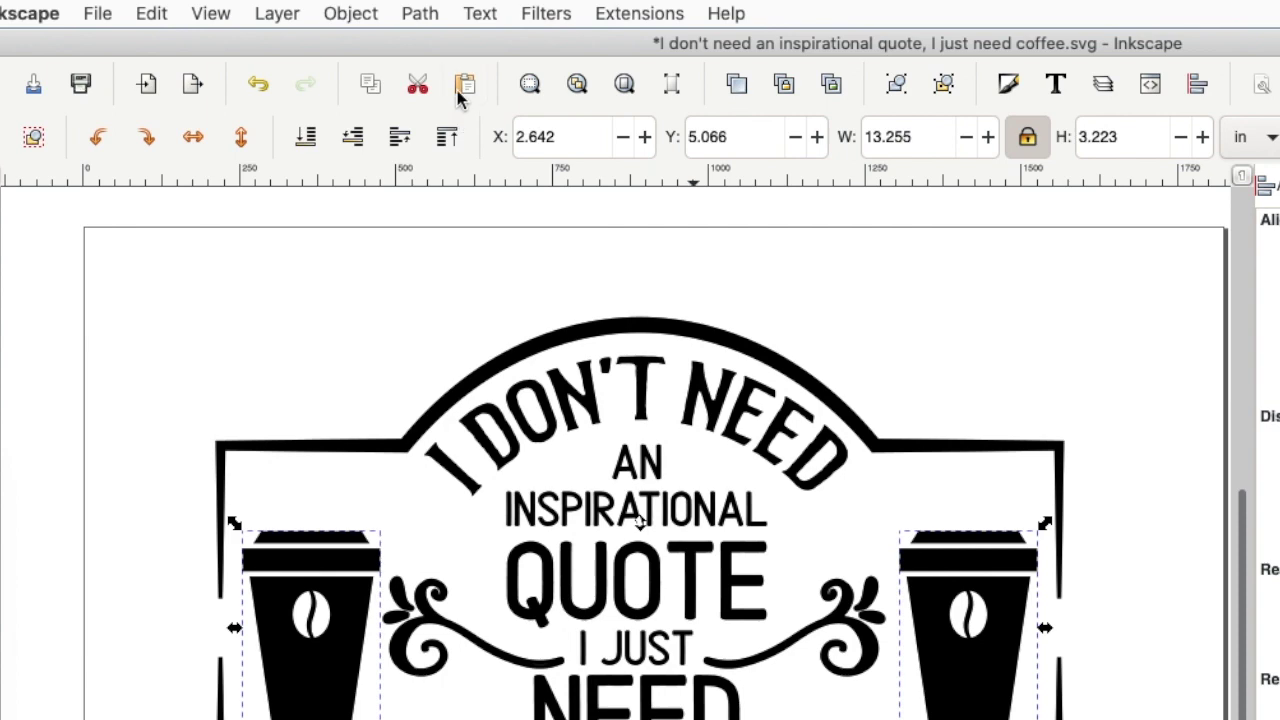
left_click(355, 15)
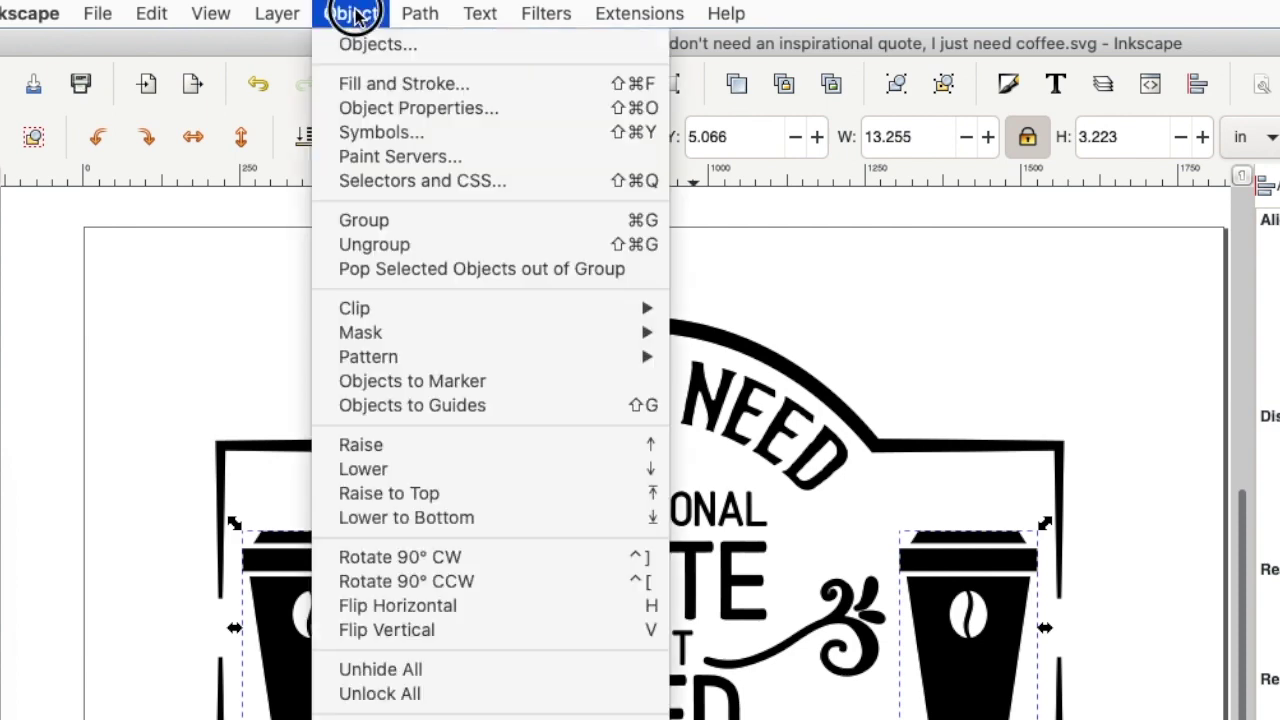
left_click(371, 221)
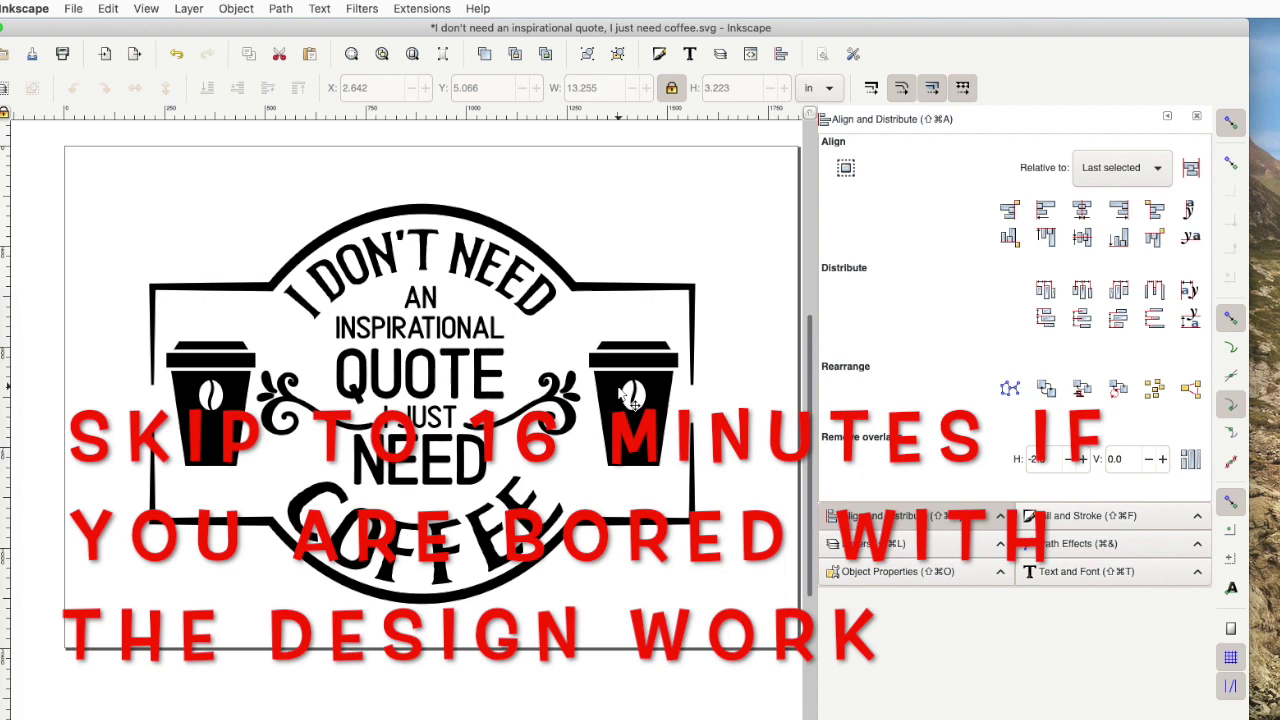
Step: Group all pieces of the right swirl flourish into a single object
left_click(572, 397)
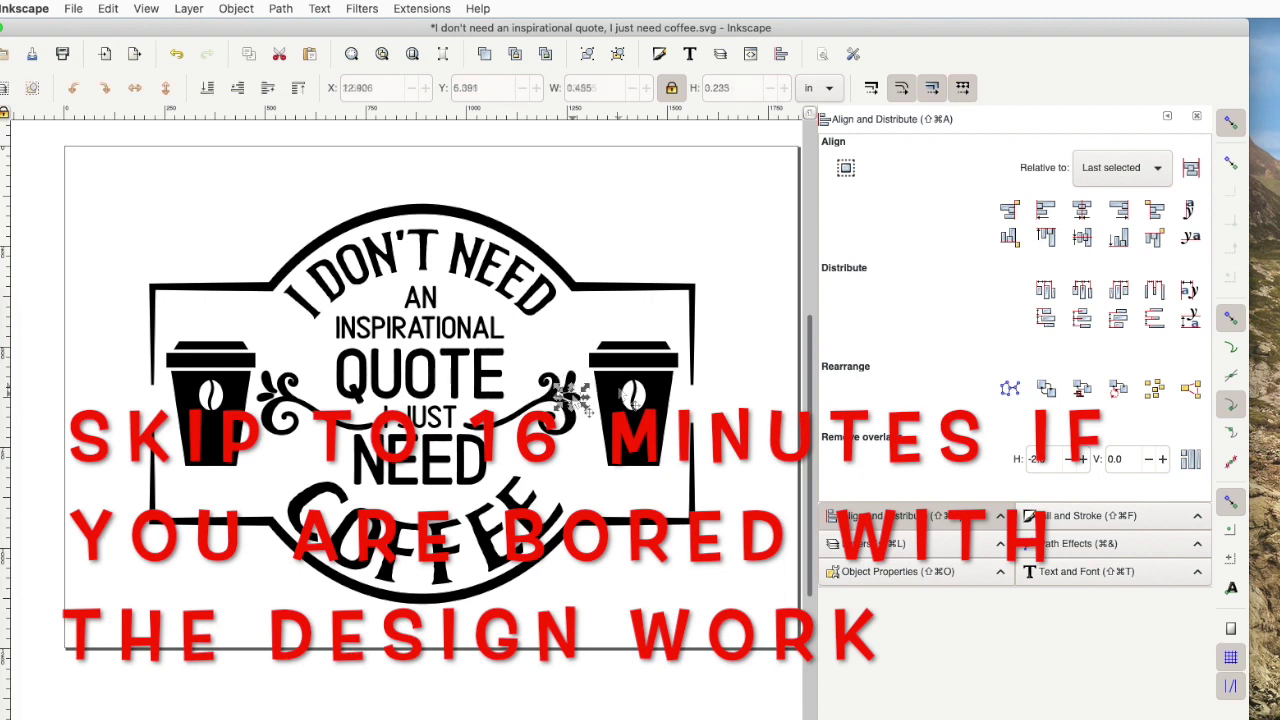
left_click(595, 447)
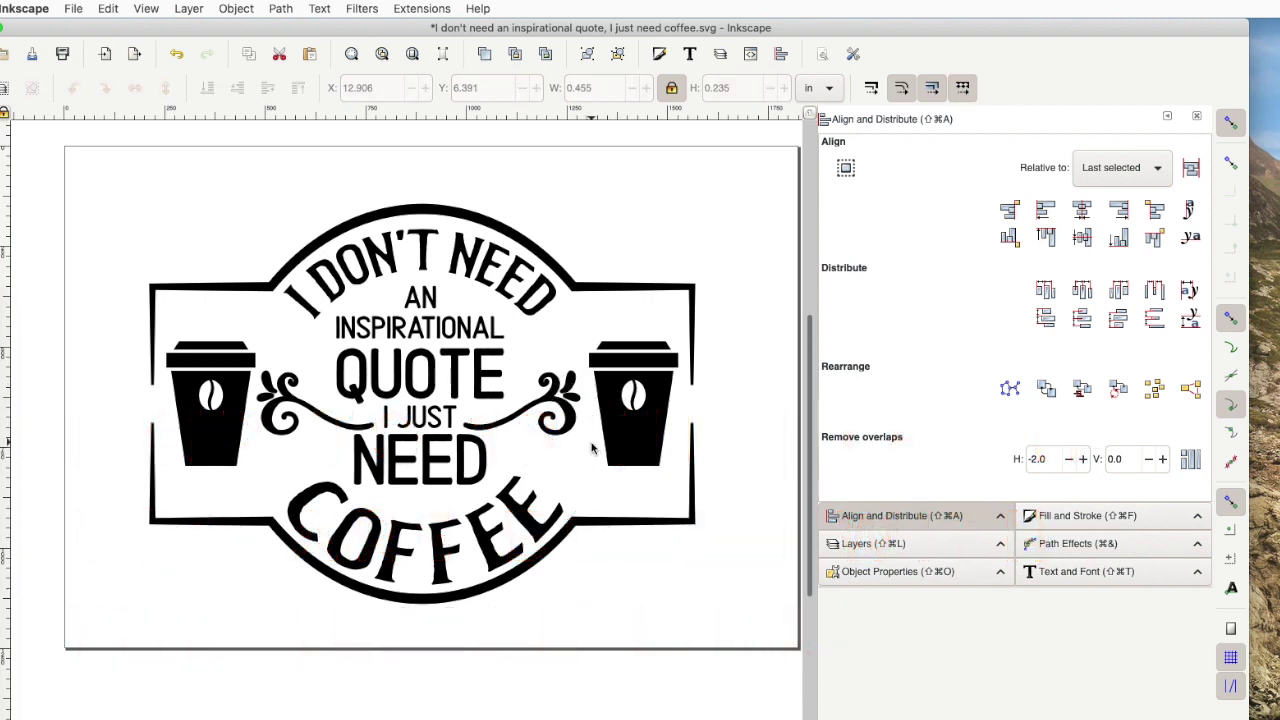
left_click_drag(592, 442, 456, 366)
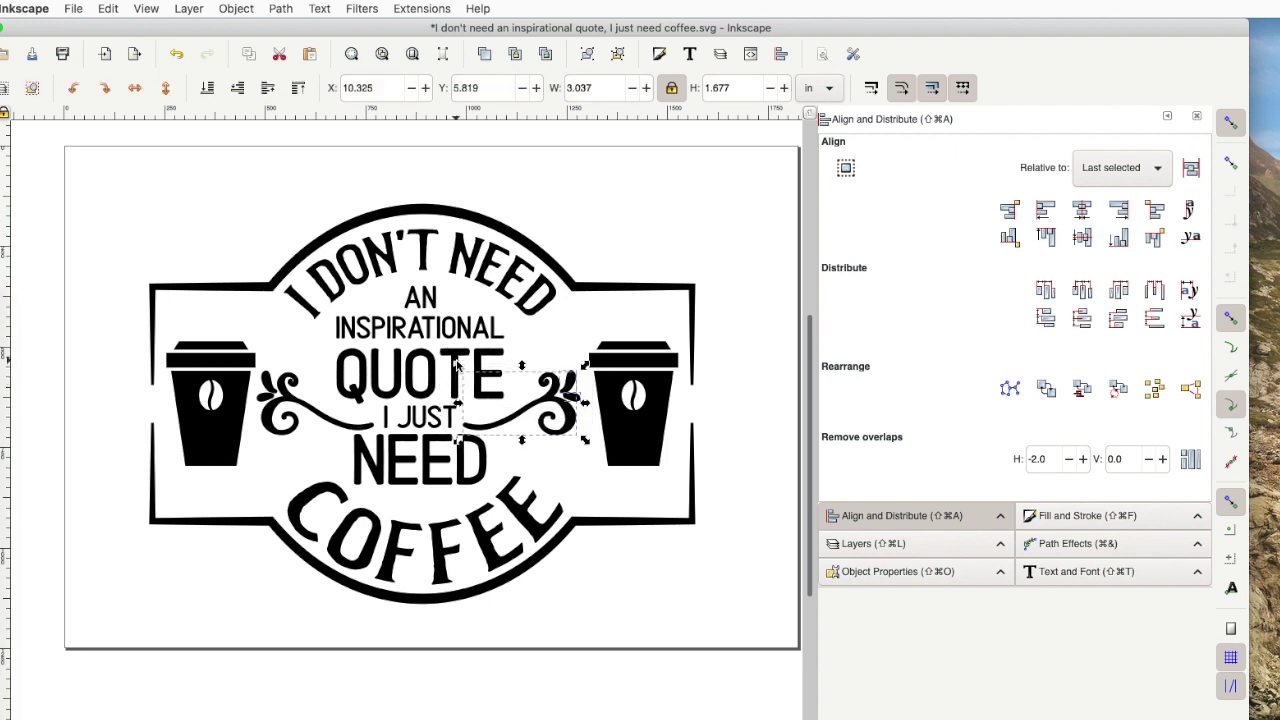
left_click(236, 10)
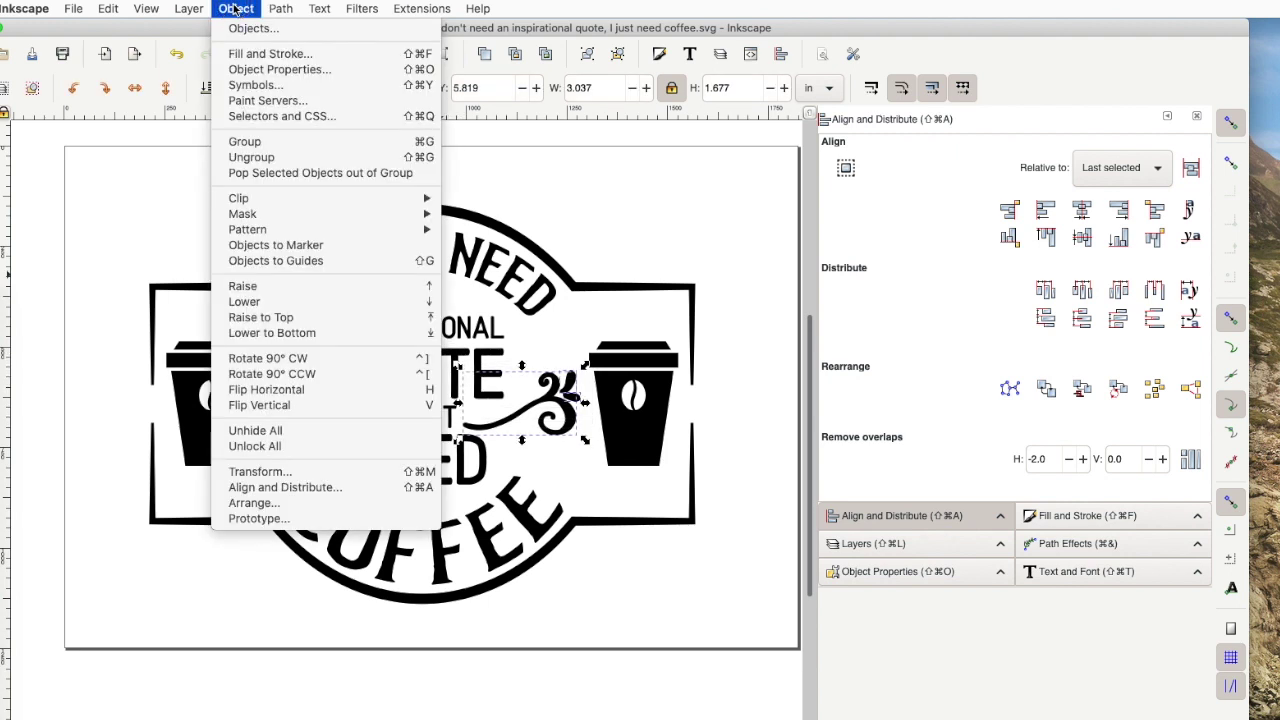
left_click(248, 143)
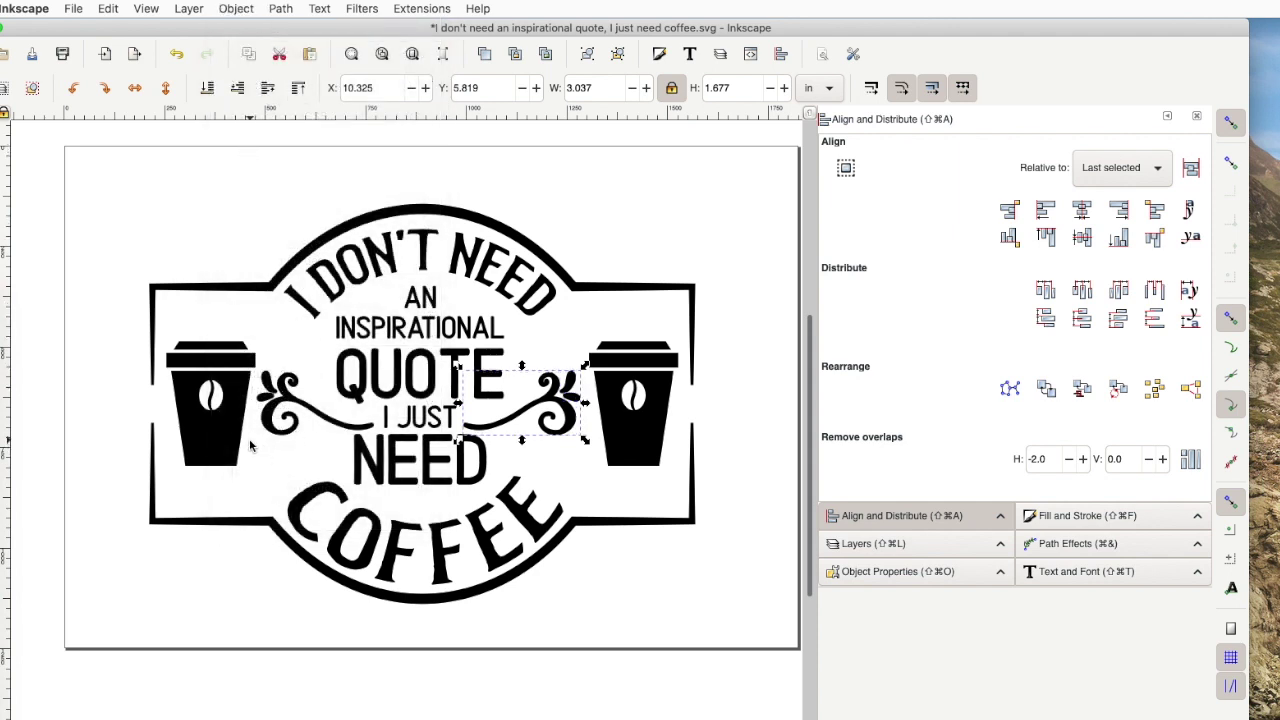
Step: Group the left swirl flourish's pieces into a single object
left_click_drag(250, 442, 380, 366)
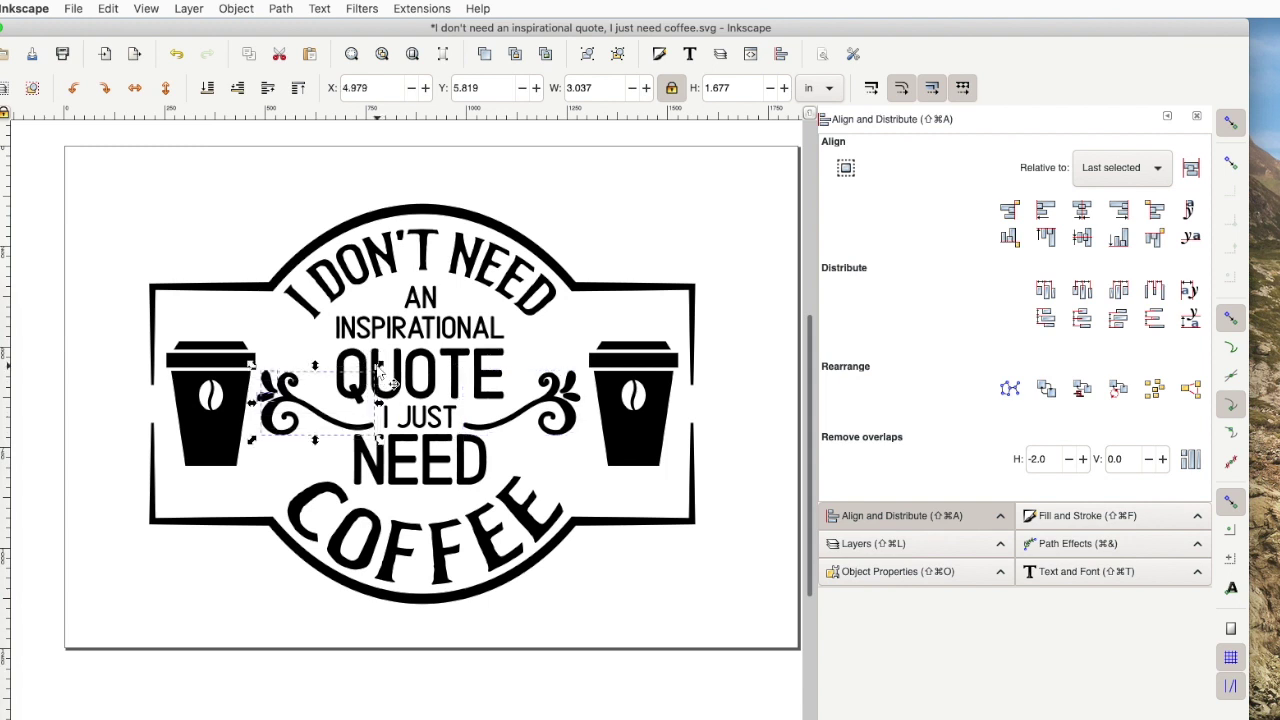
left_click(232, 9)
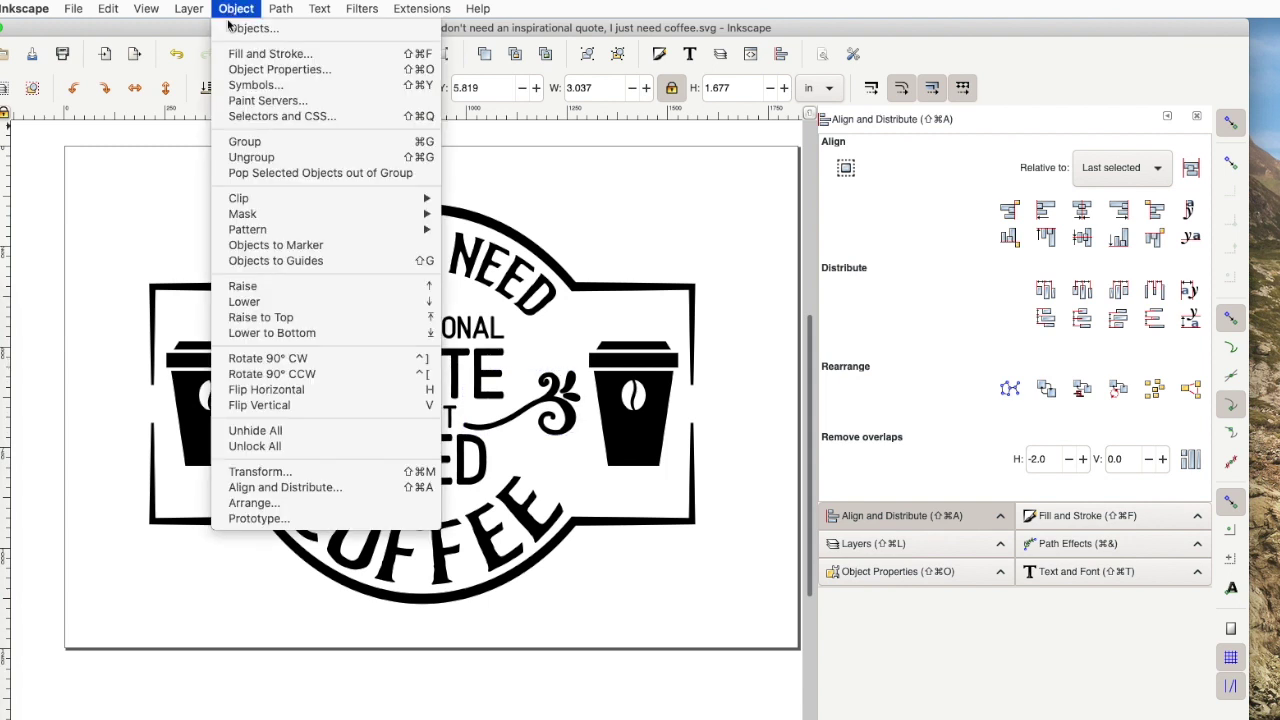
left_click(243, 143)
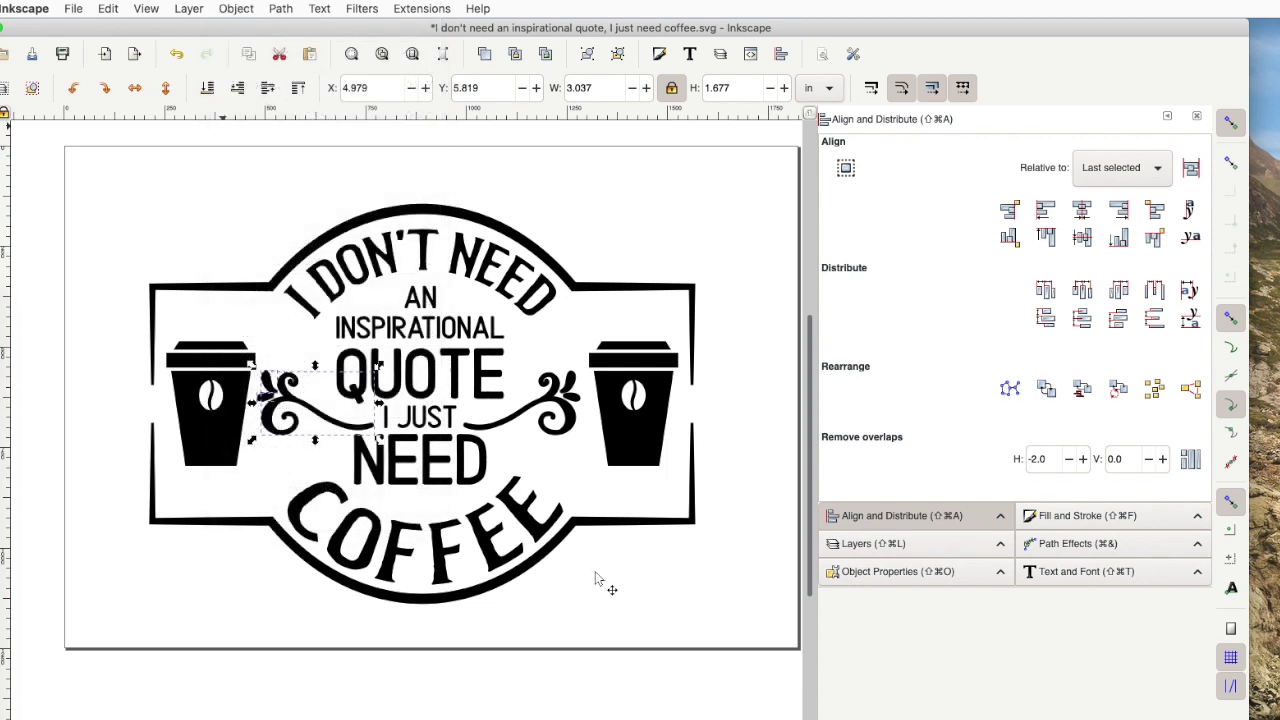
left_click(640, 611)
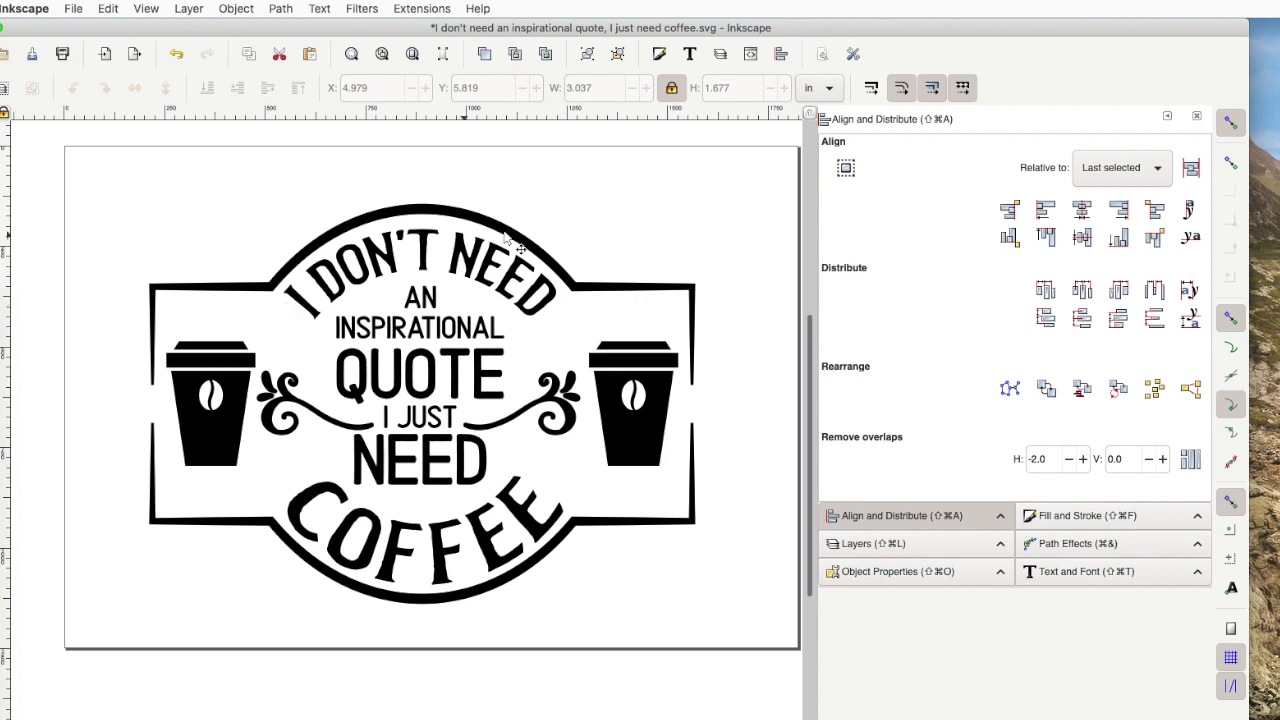
Step: Group the upper arc and the lower COFFEE frame, then move the frame away from the quote
left_click(617, 290)
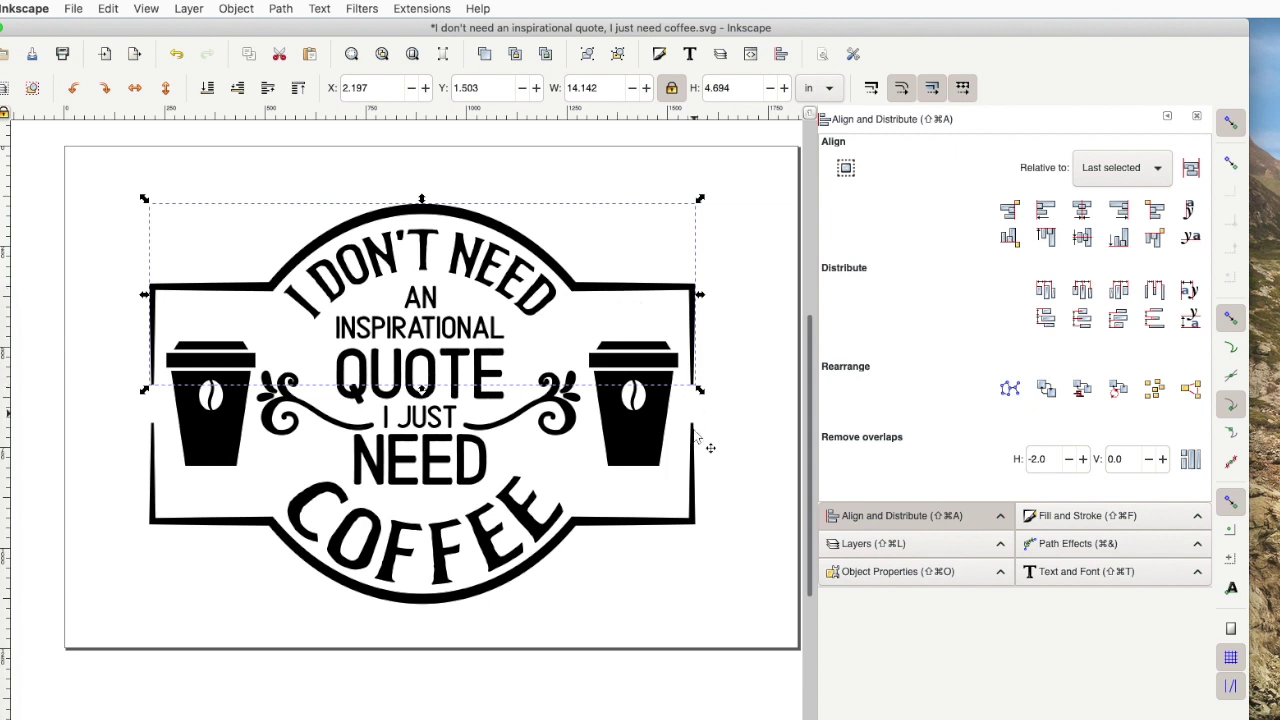
left_click(670, 523, "shift")
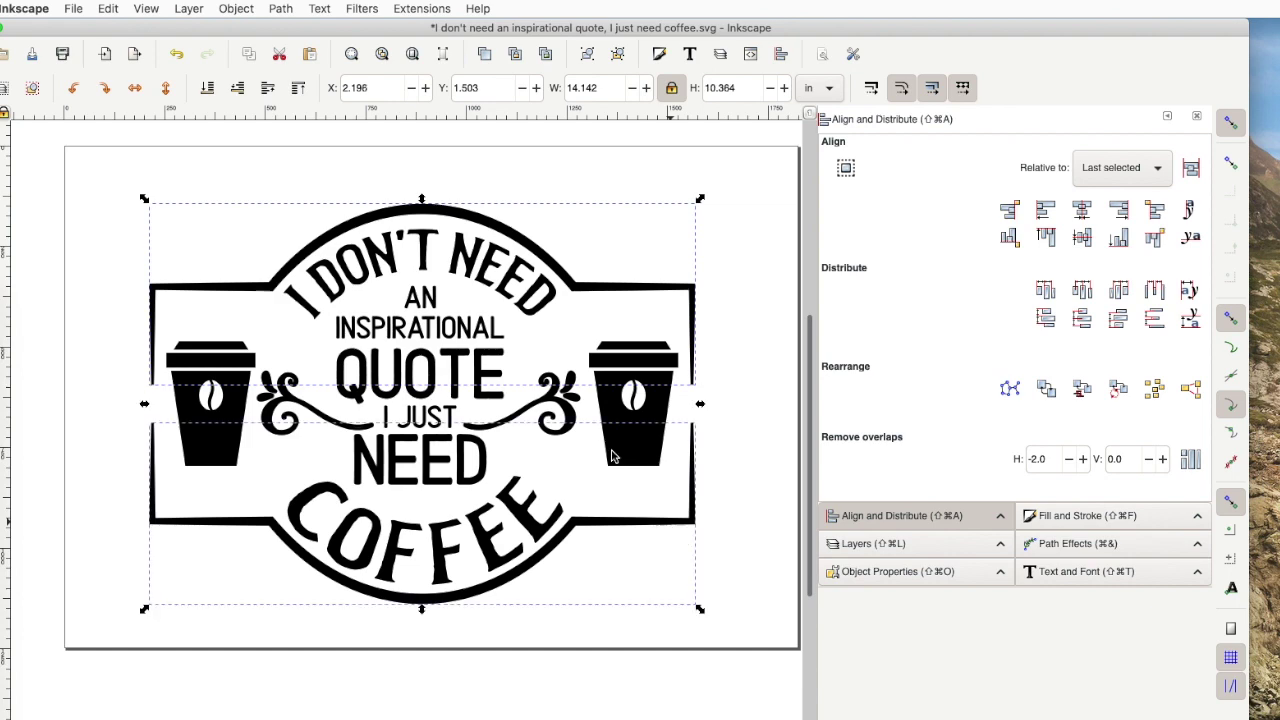
left_click(237, 9)
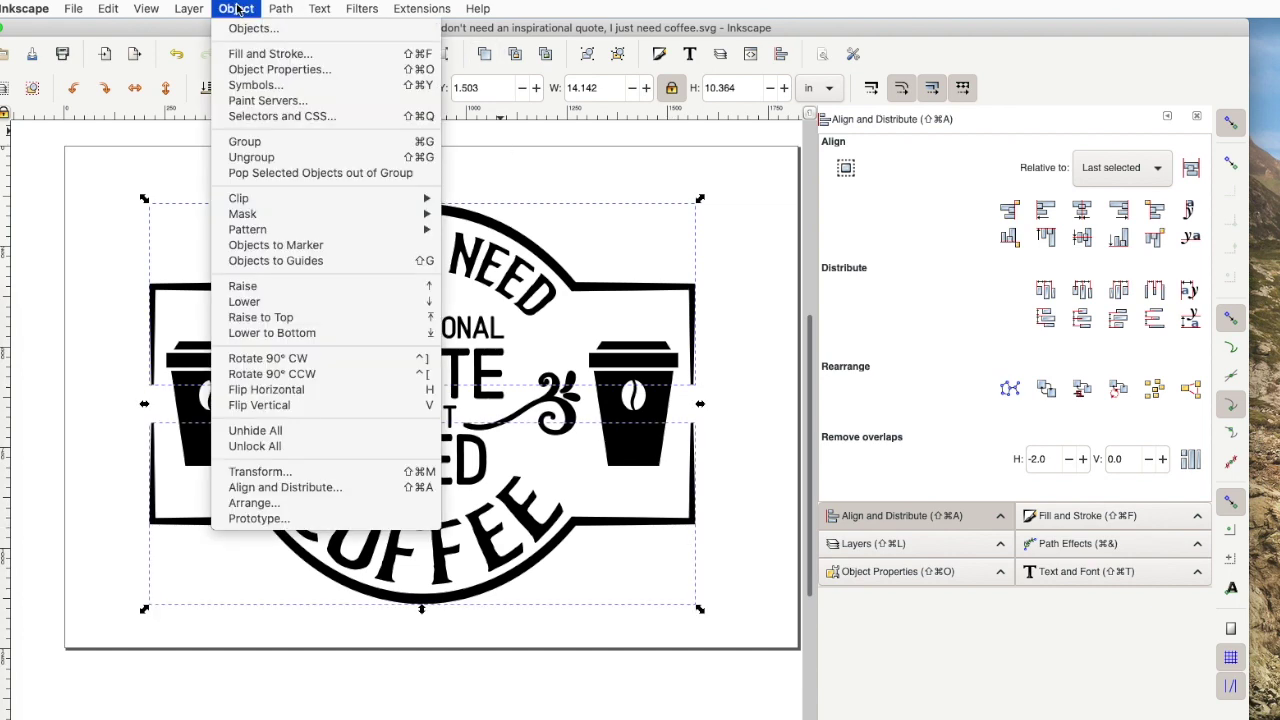
left_click(244, 147)
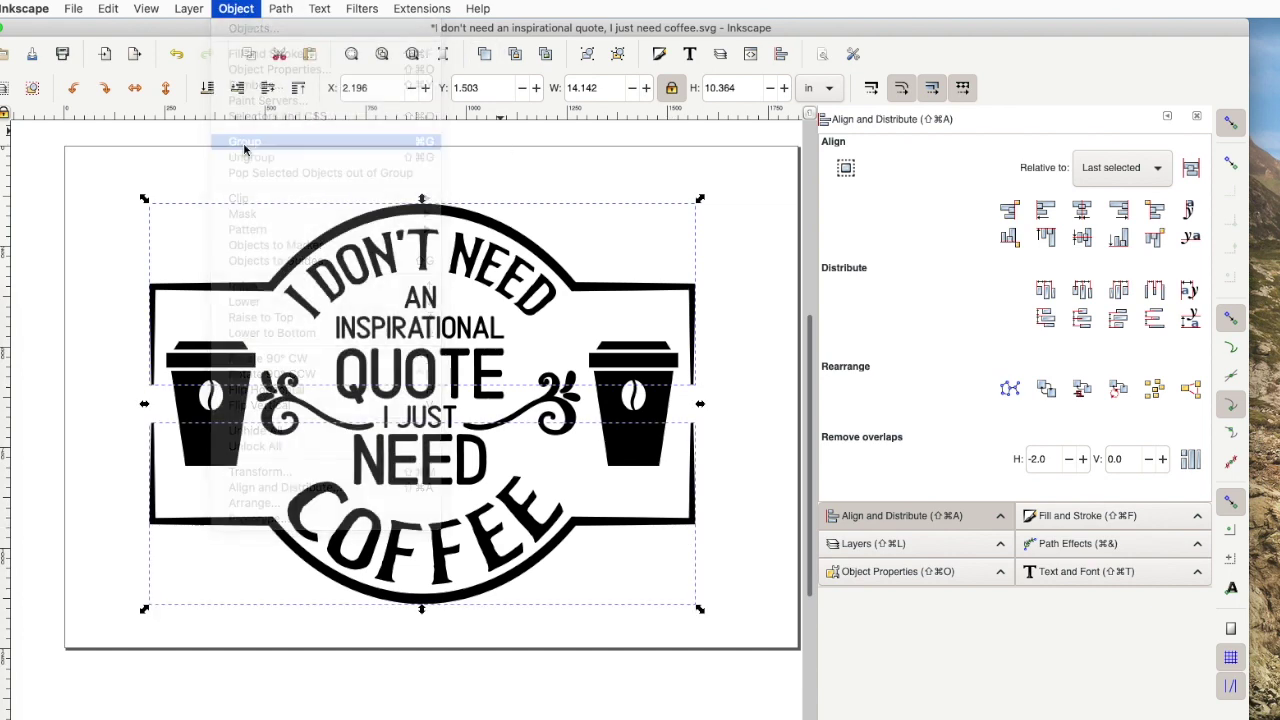
left_click(664, 526)
left_click_drag(664, 530, 686, 712)
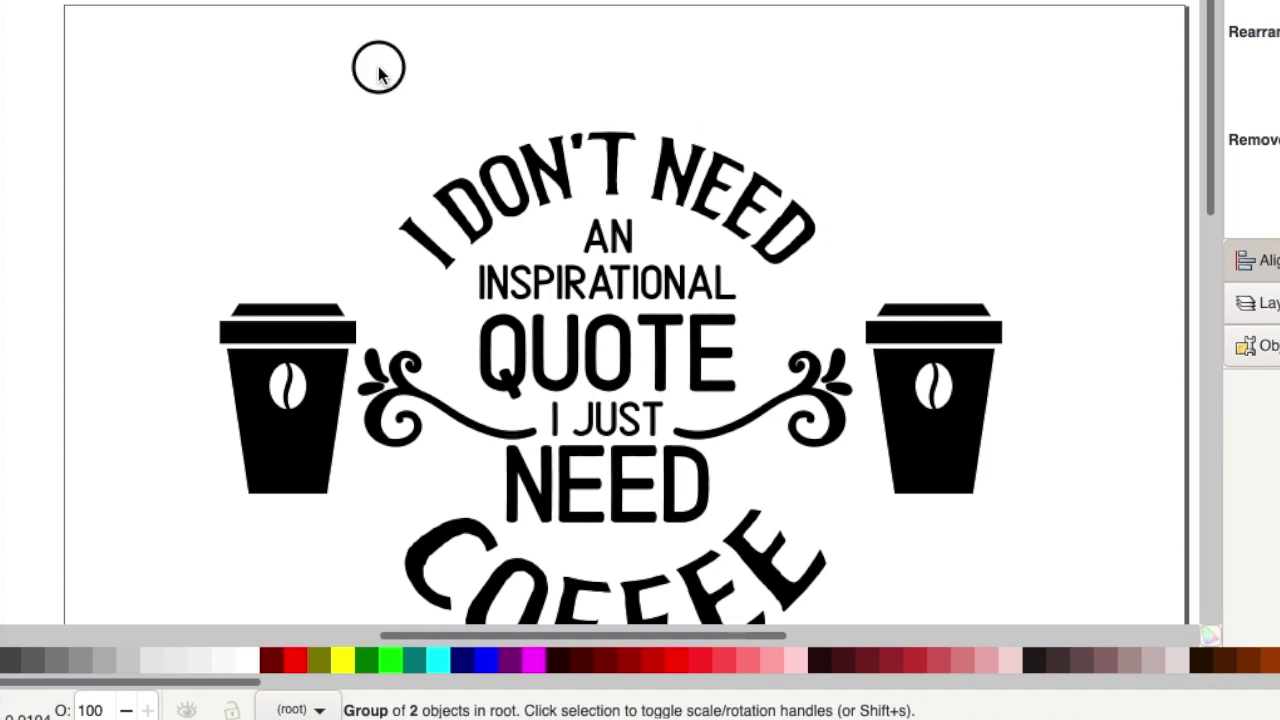
Step: Group the letters of the I DON'T NEED arc together
left_click_drag(378, 52, 866, 276)
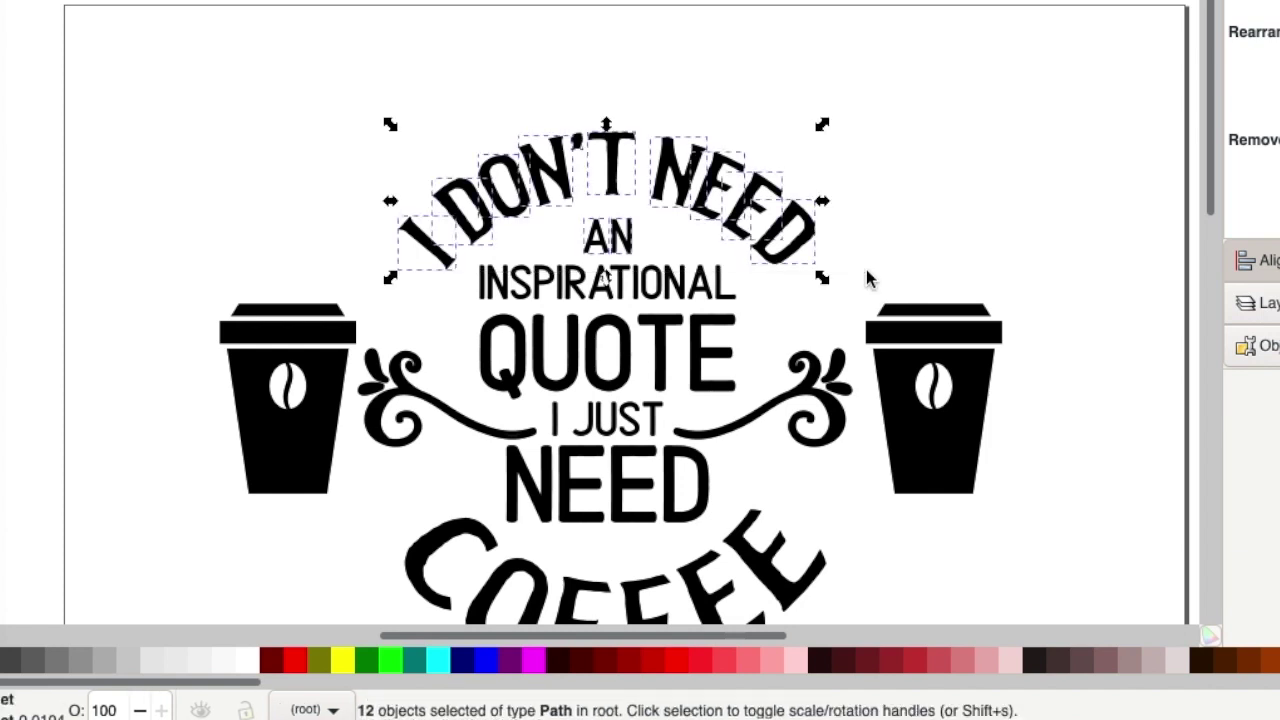
key("Escape")
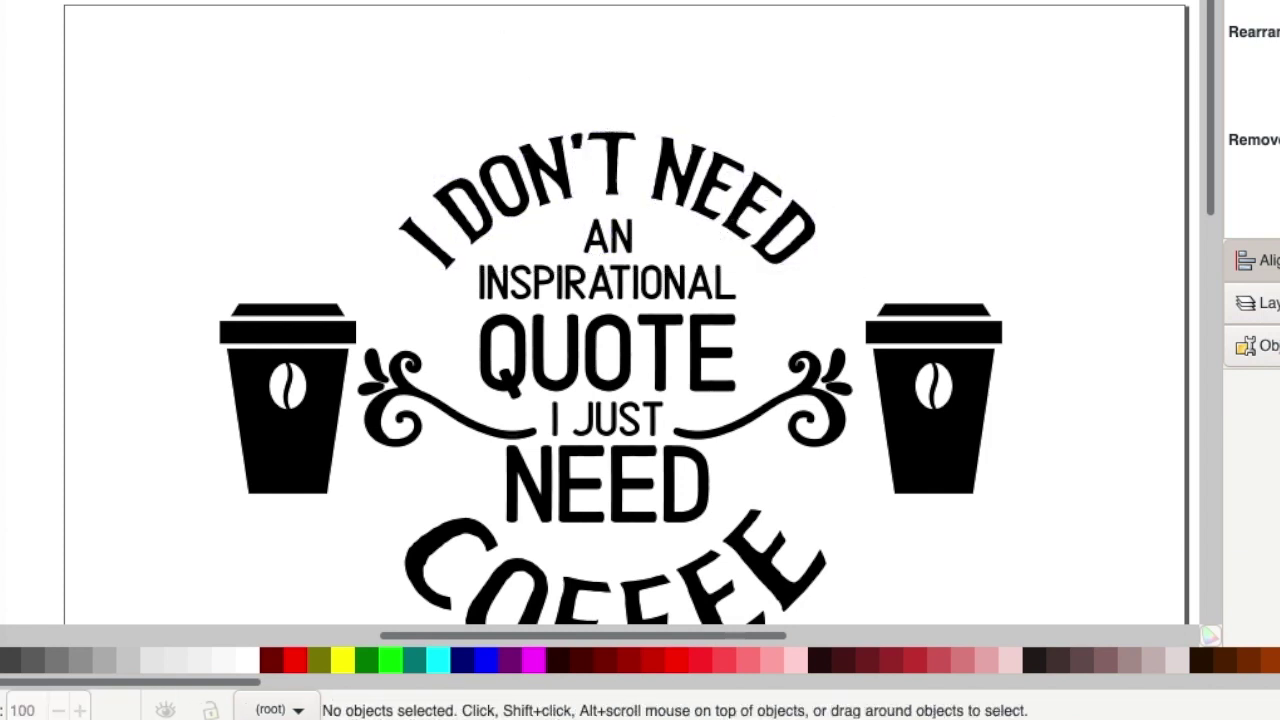
left_click_drag(407, 98, 861, 251)
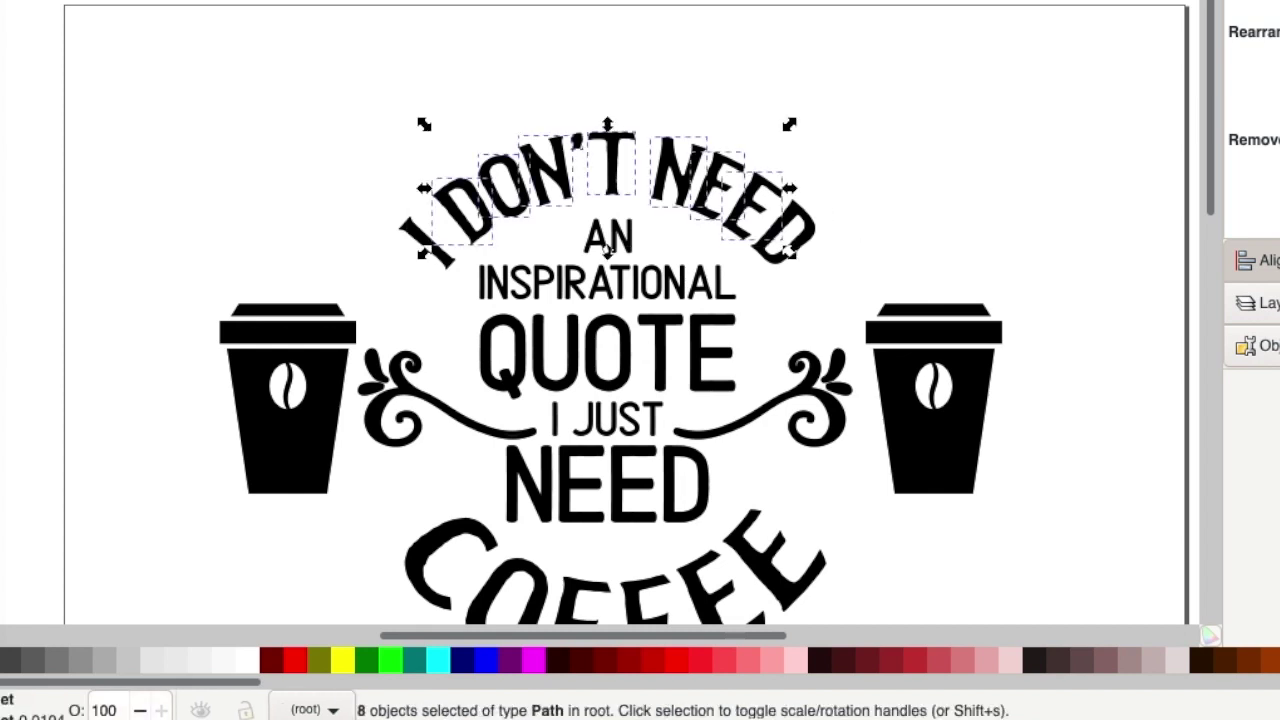
left_click(330, 0)
left_click(420, 131)
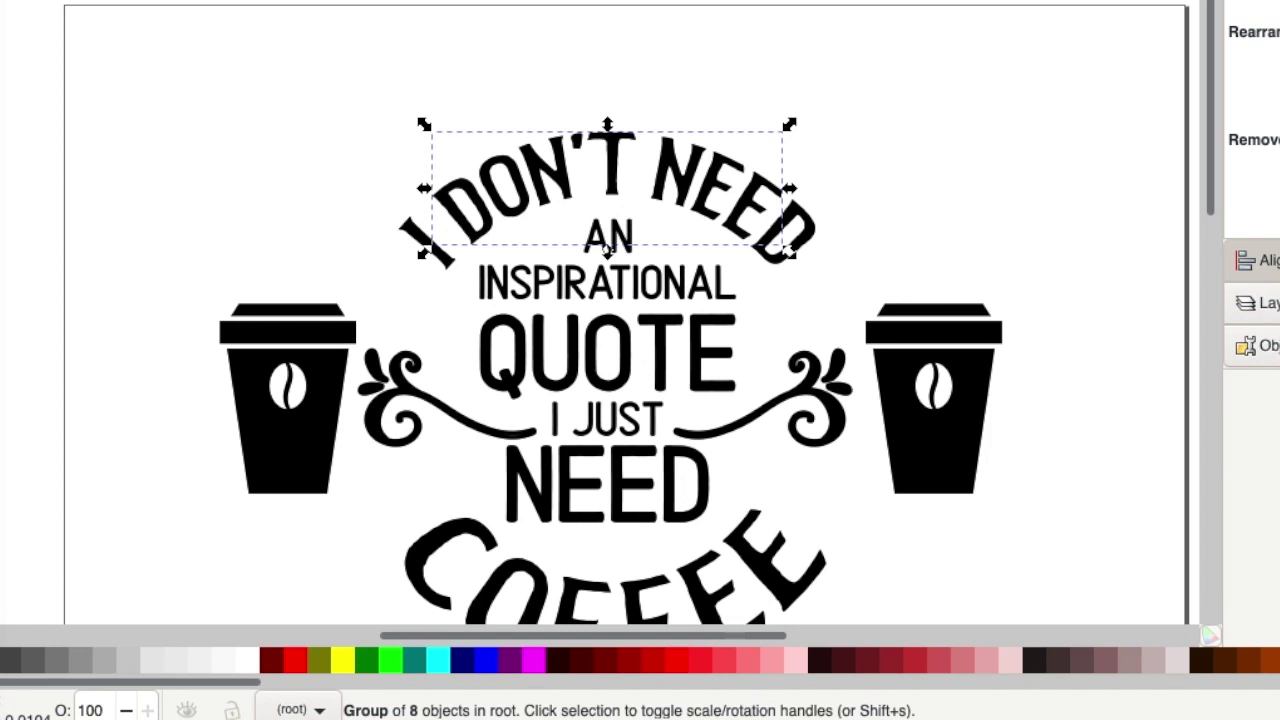
Step: Add the stray I and D letters to the arc group with Super+G
left_click(428, 240, "shift")
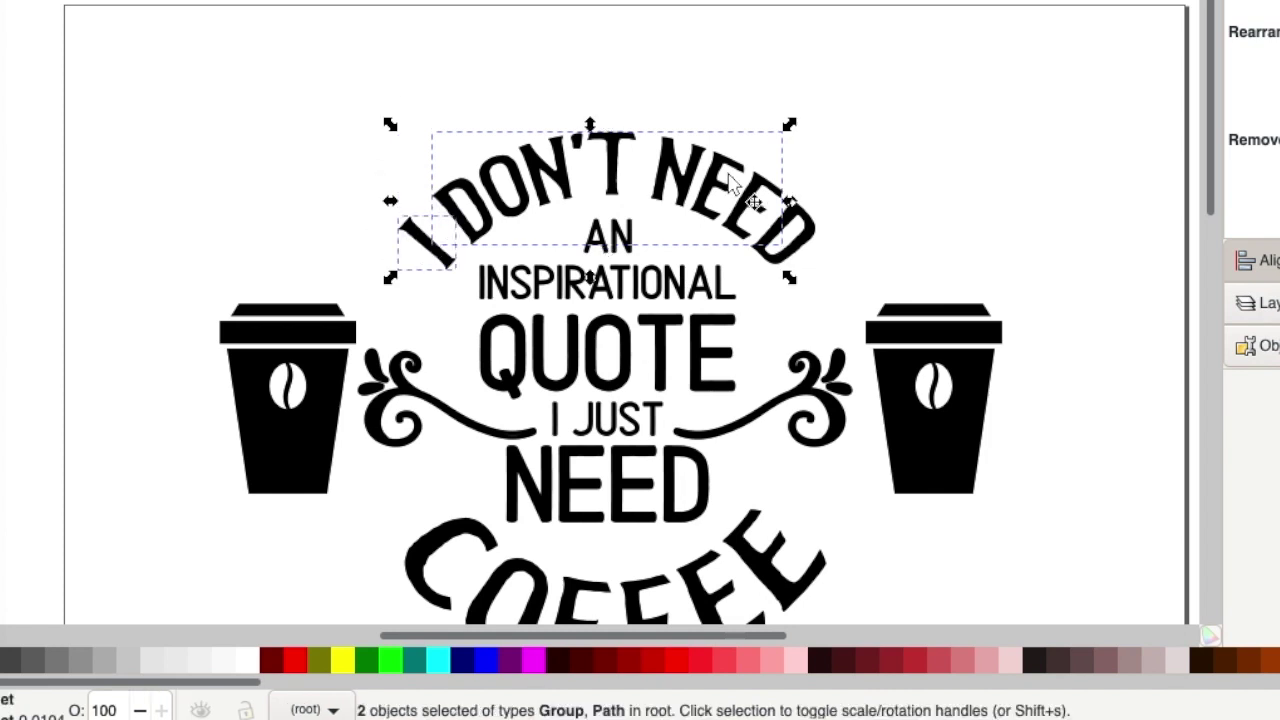
left_click(812, 228, "shift")
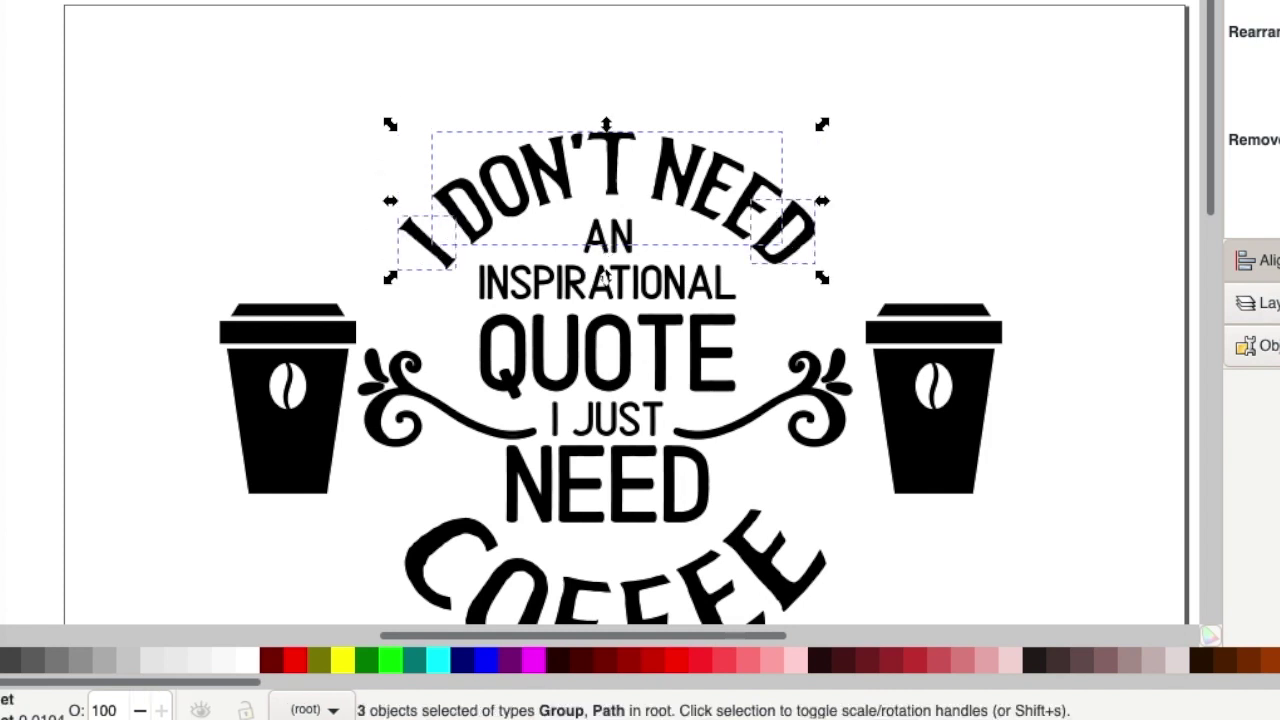
left_click(330, 0)
key("super+g")
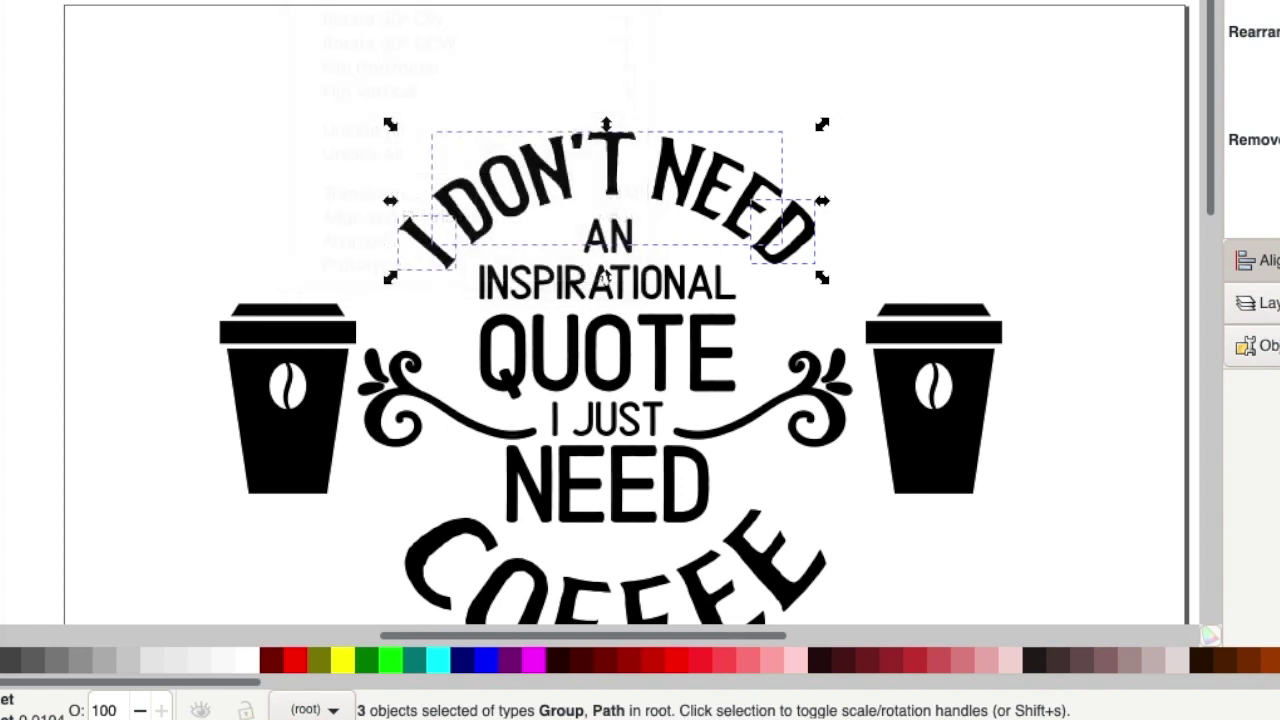
left_click(651, 57)
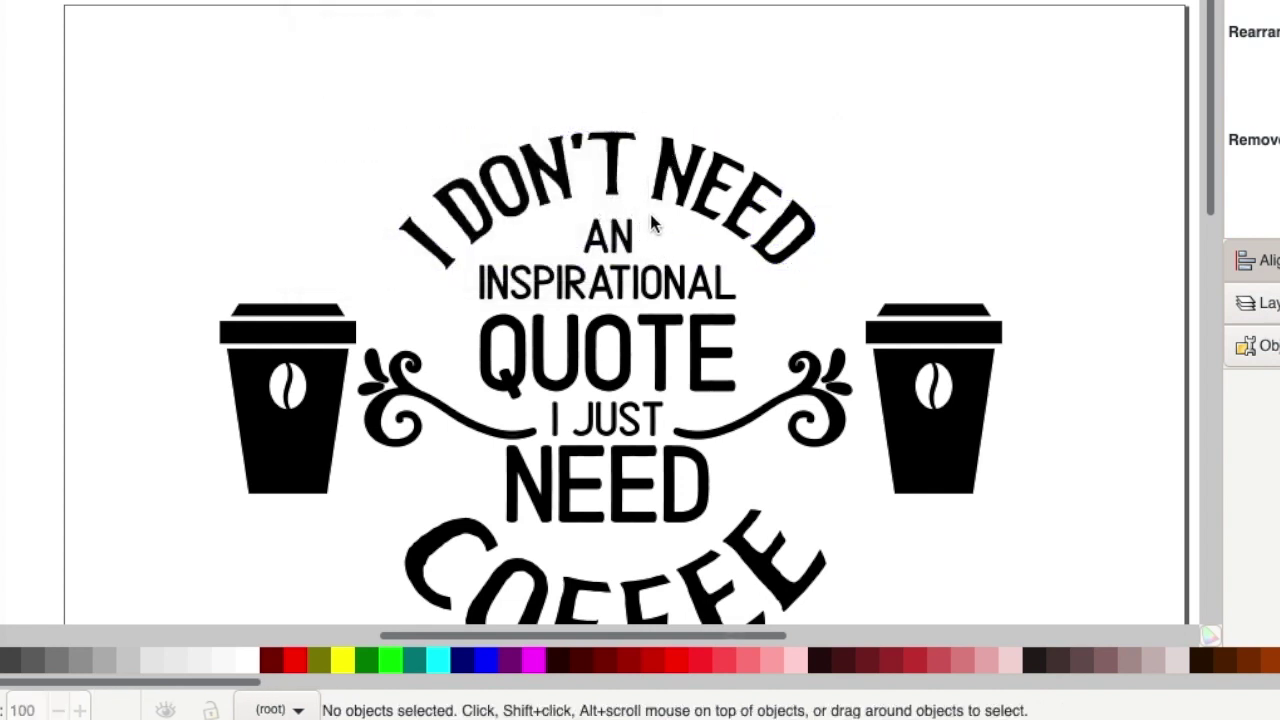
Step: Group the word AN and the word INSPIRATIONAL, each as its own object
left_click_drag(648, 212, 570, 256)
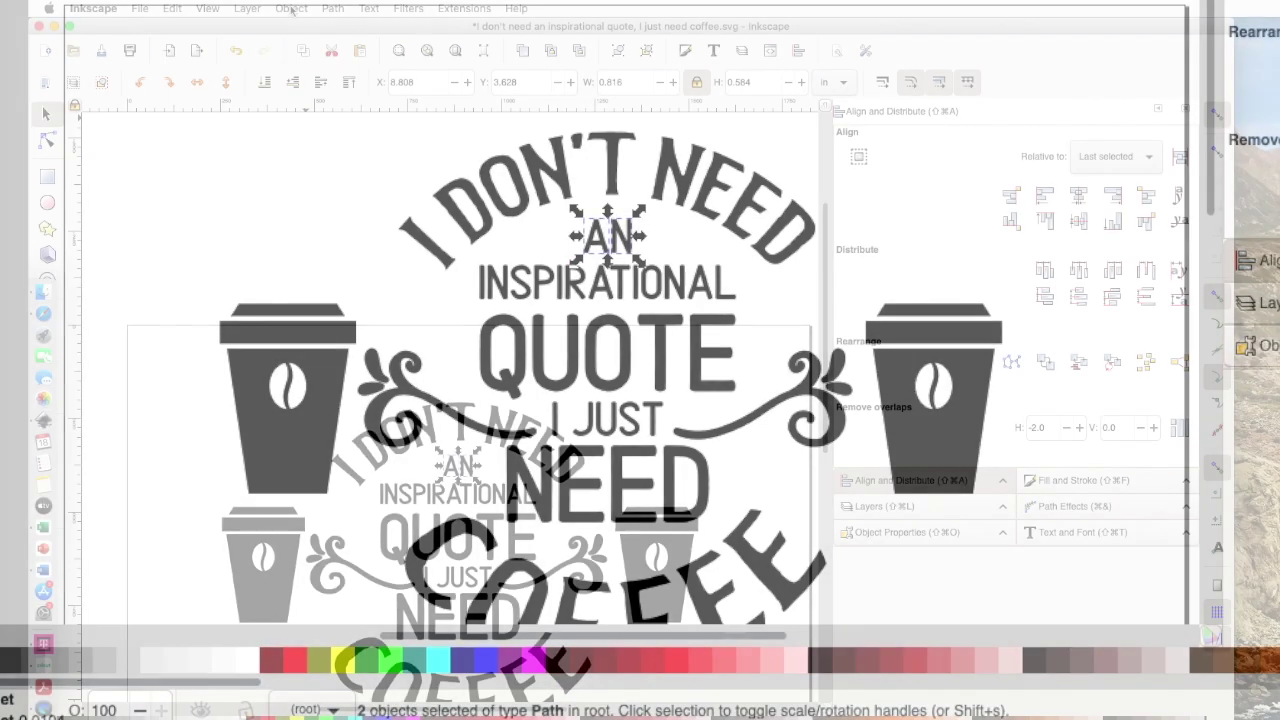
left_click(291, 8)
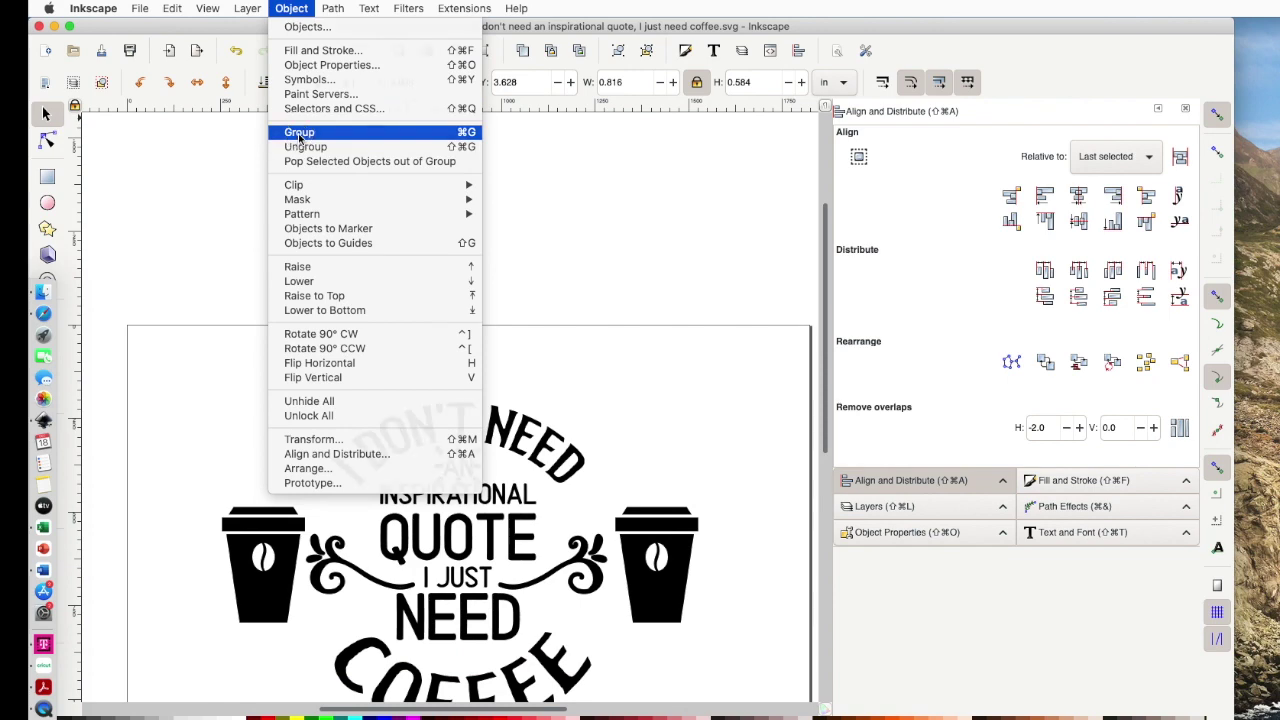
left_click(298, 133)
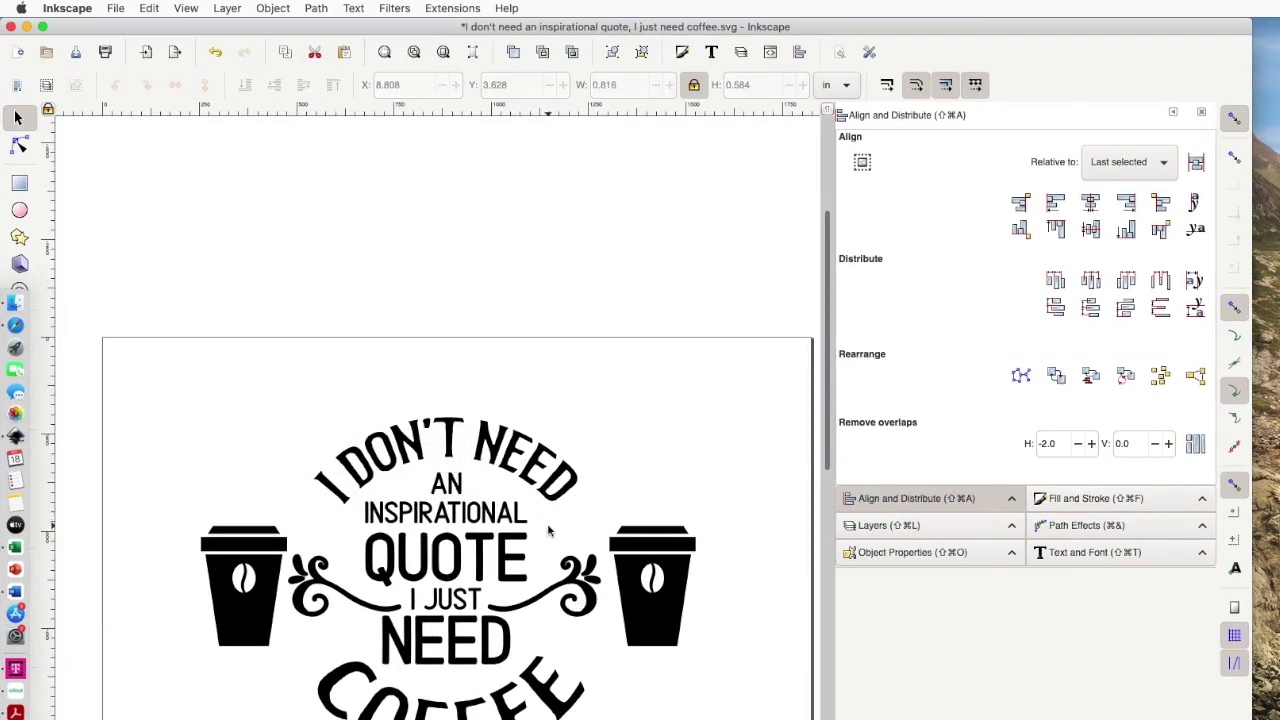
left_click_drag(548, 531, 328, 488)
left_click(273, 8)
left_click(282, 139)
left_click(519, 530)
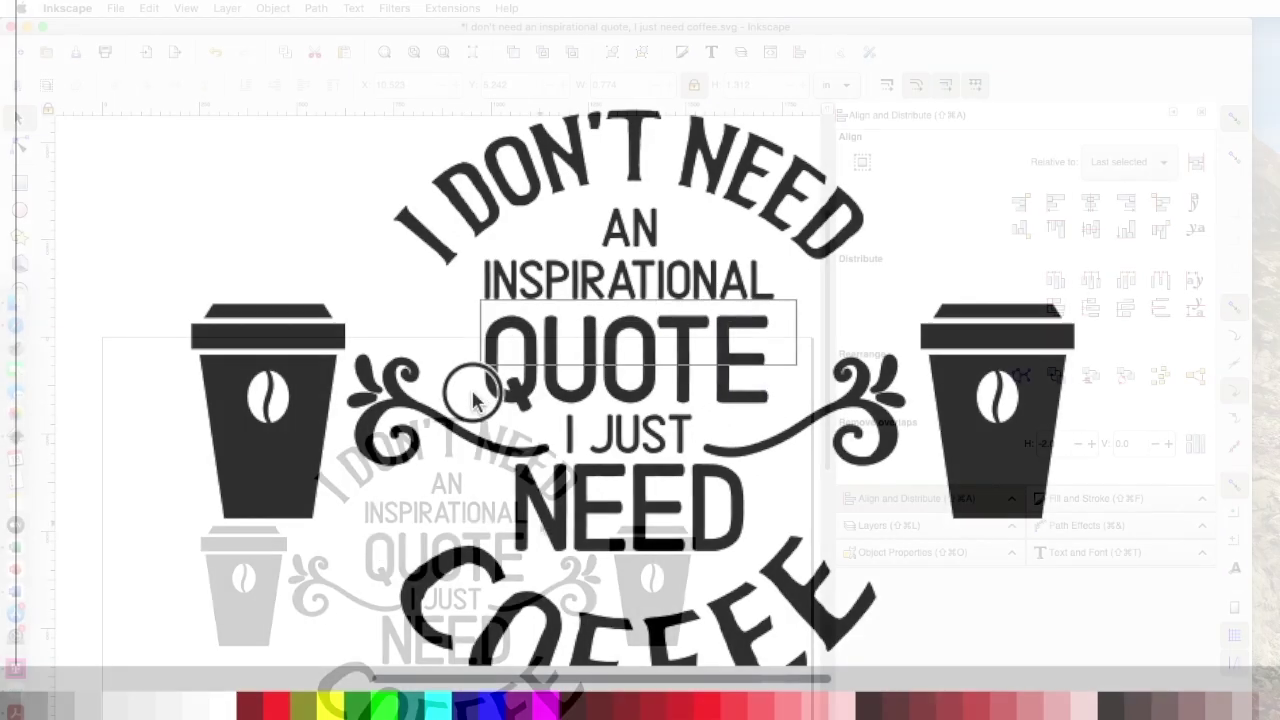
Step: Group the I JUST, NEED and COFFEE letters, each word as its own object
left_click(272, 8)
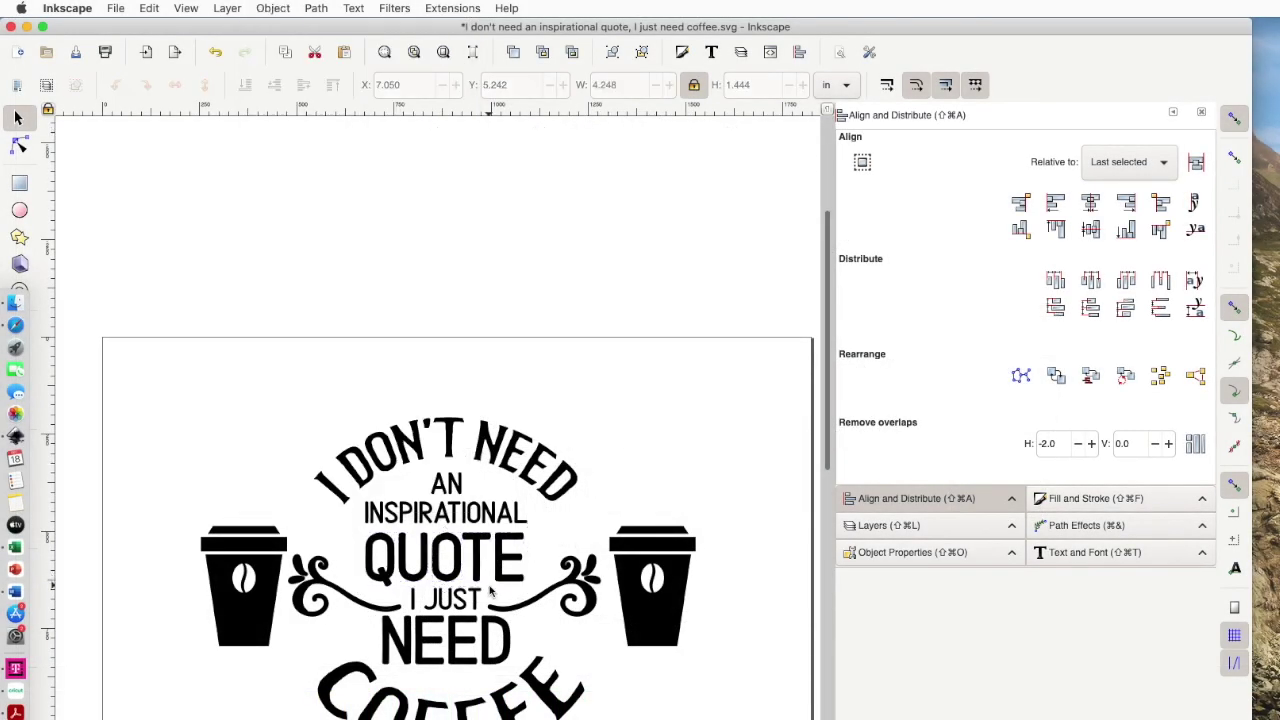
left_click(490, 592)
left_click(272, 8)
left_click(272, 8)
left_click(390, 640)
left_click(272, 8)
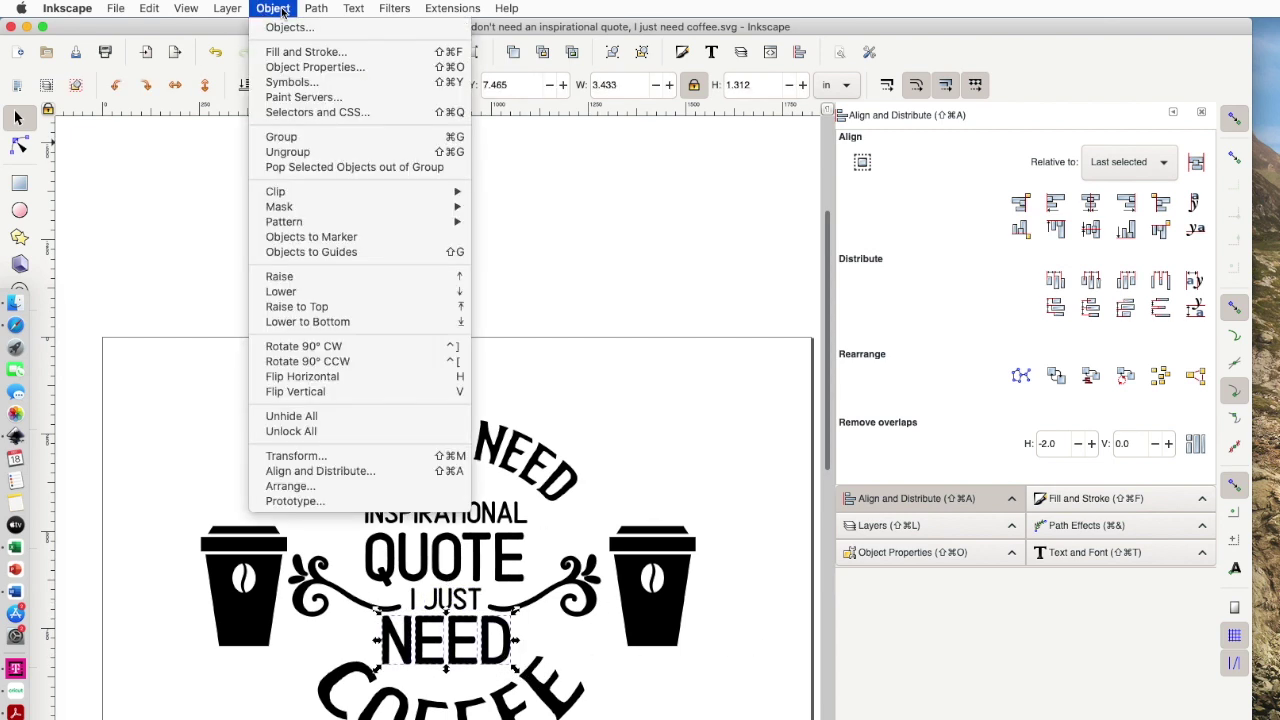
left_click(272, 8)
left_click_drag(643, 677, 343, 677)
left_click_drag(630, 708, 328, 590)
left_click(272, 8)
left_click(272, 8)
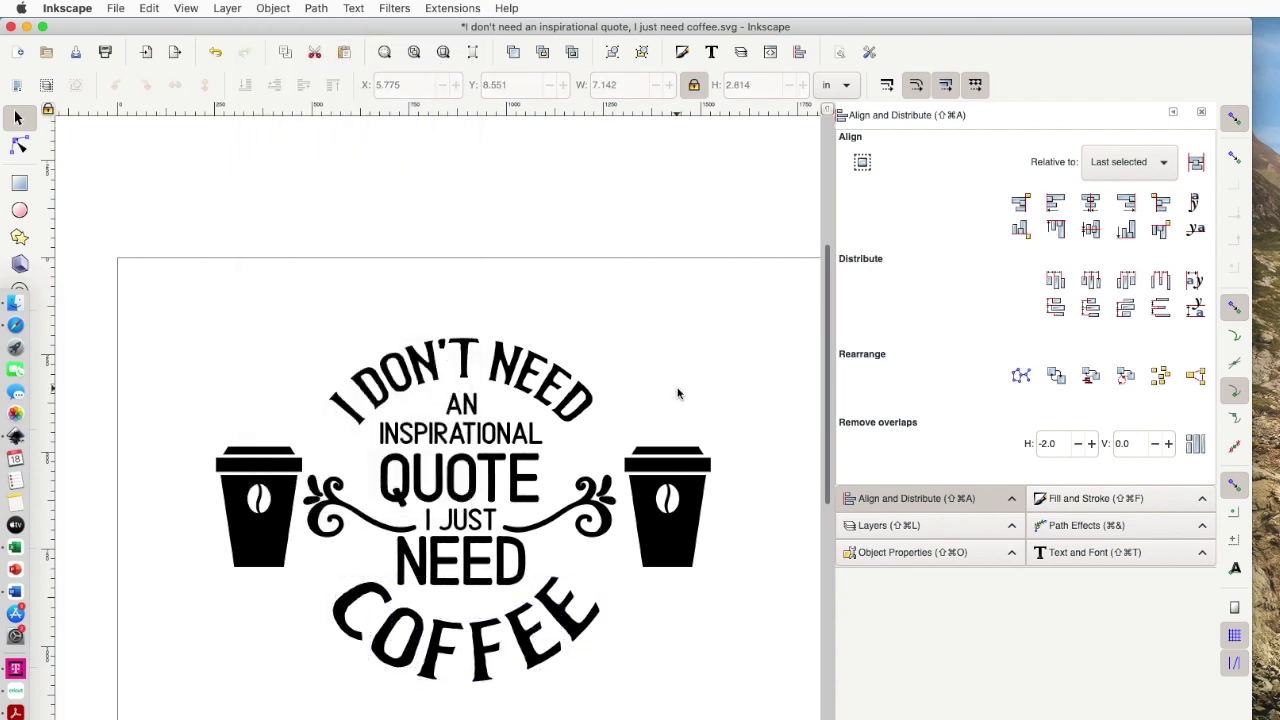
Step: Group the left and right swirl ornaments together into one 8.383 × 1.677 in object
left_click(342, 519)
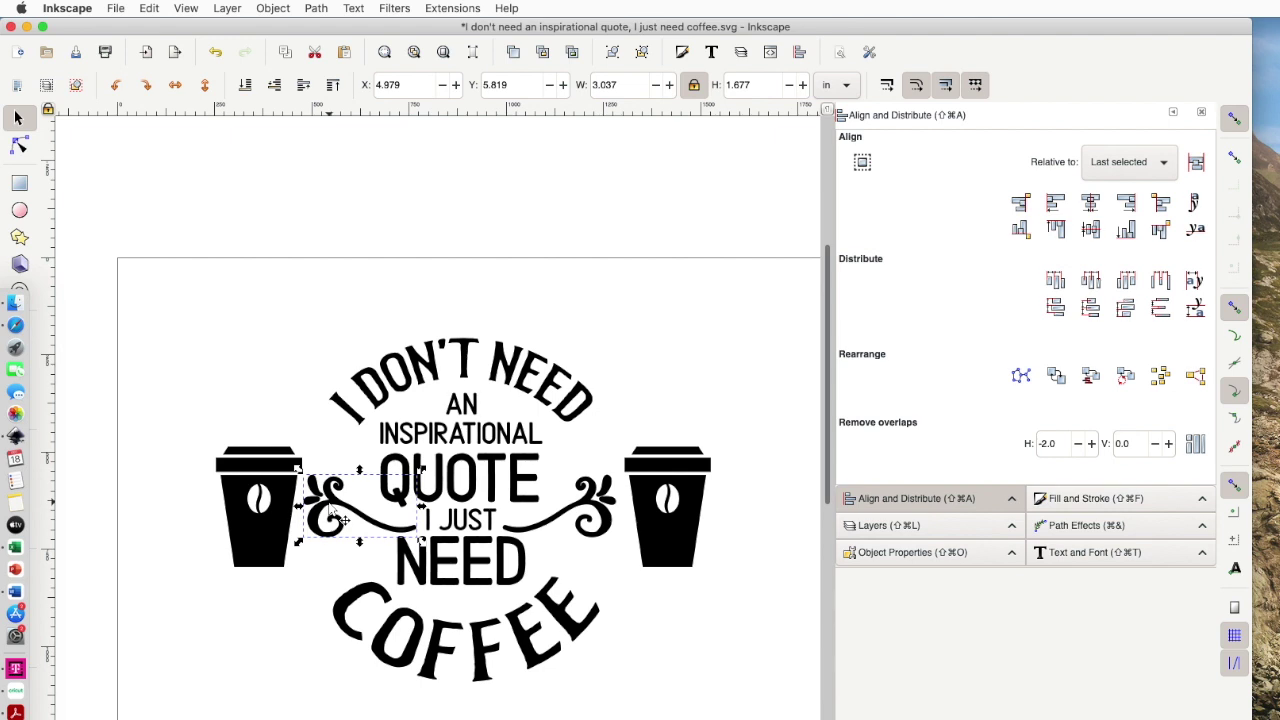
left_click(597, 506, "shift")
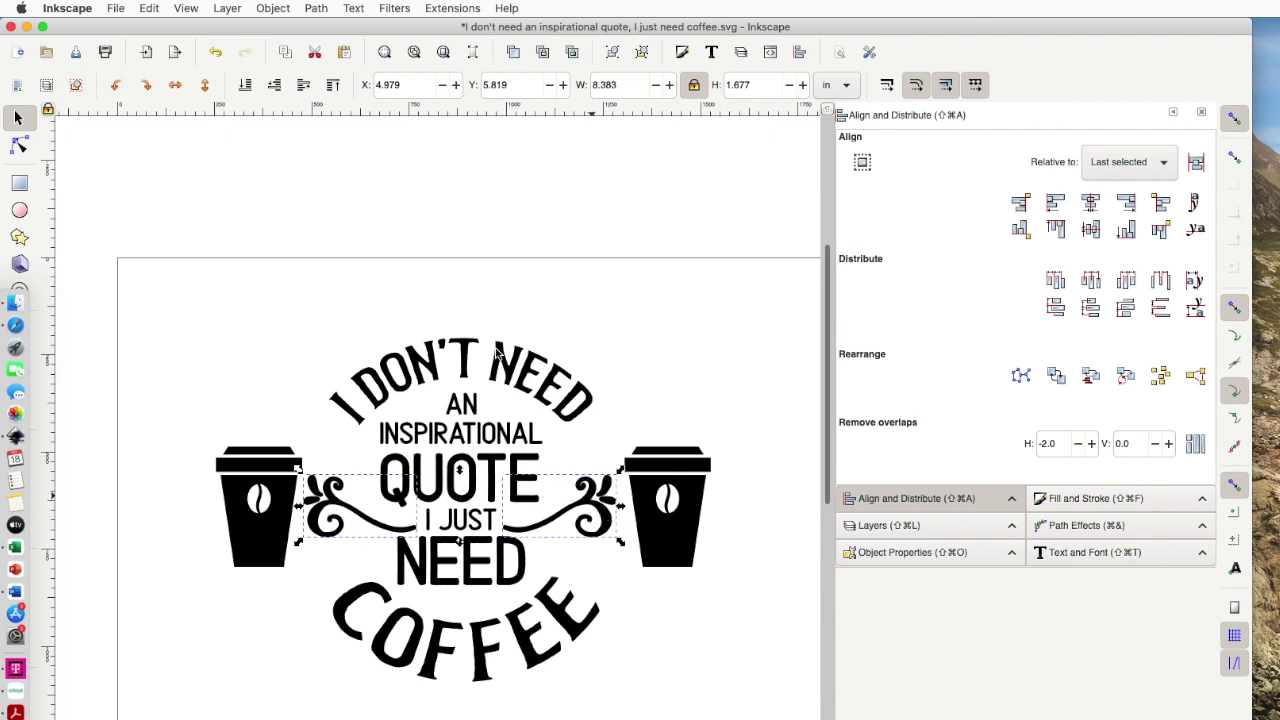
left_click(284, 10)
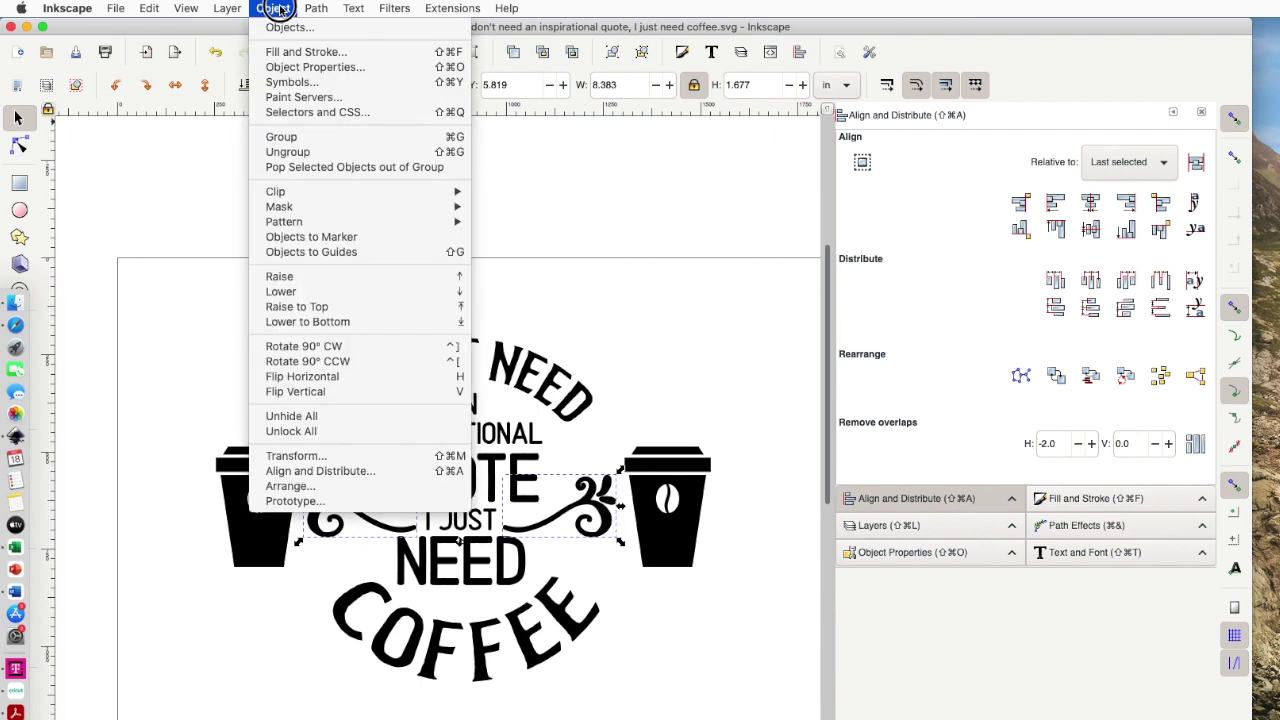
left_click(284, 144)
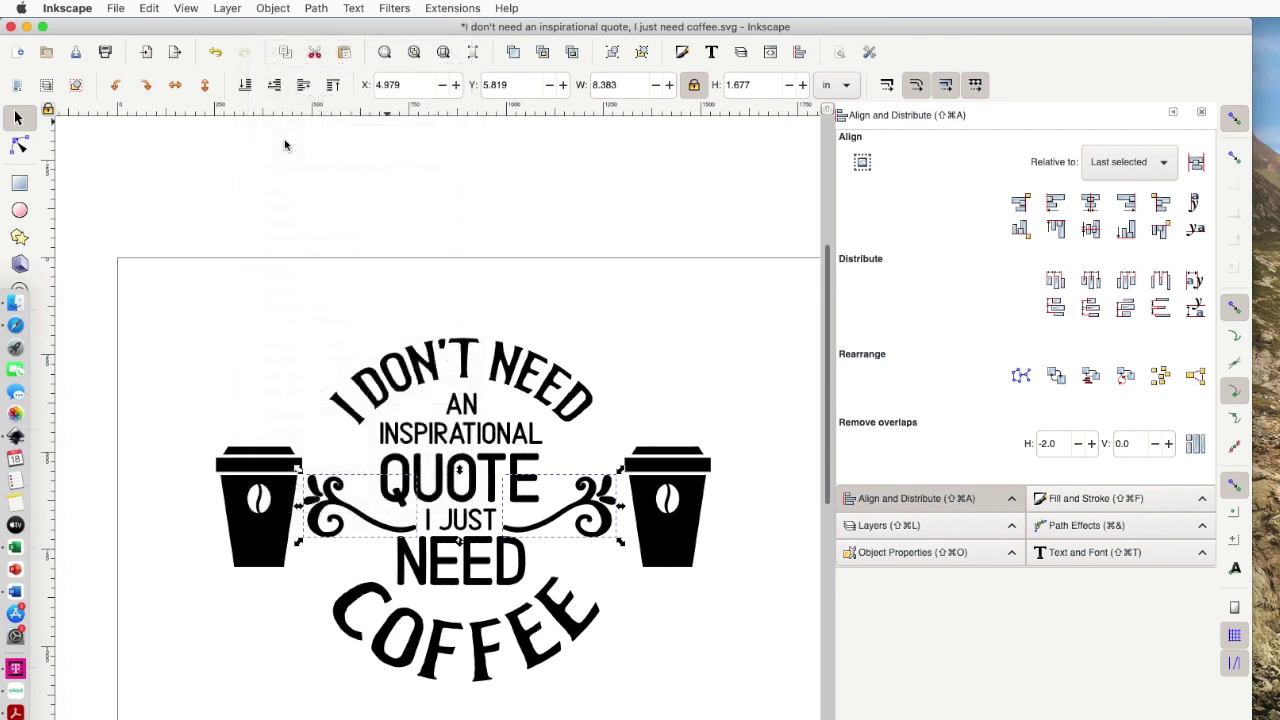
left_click(563, 246)
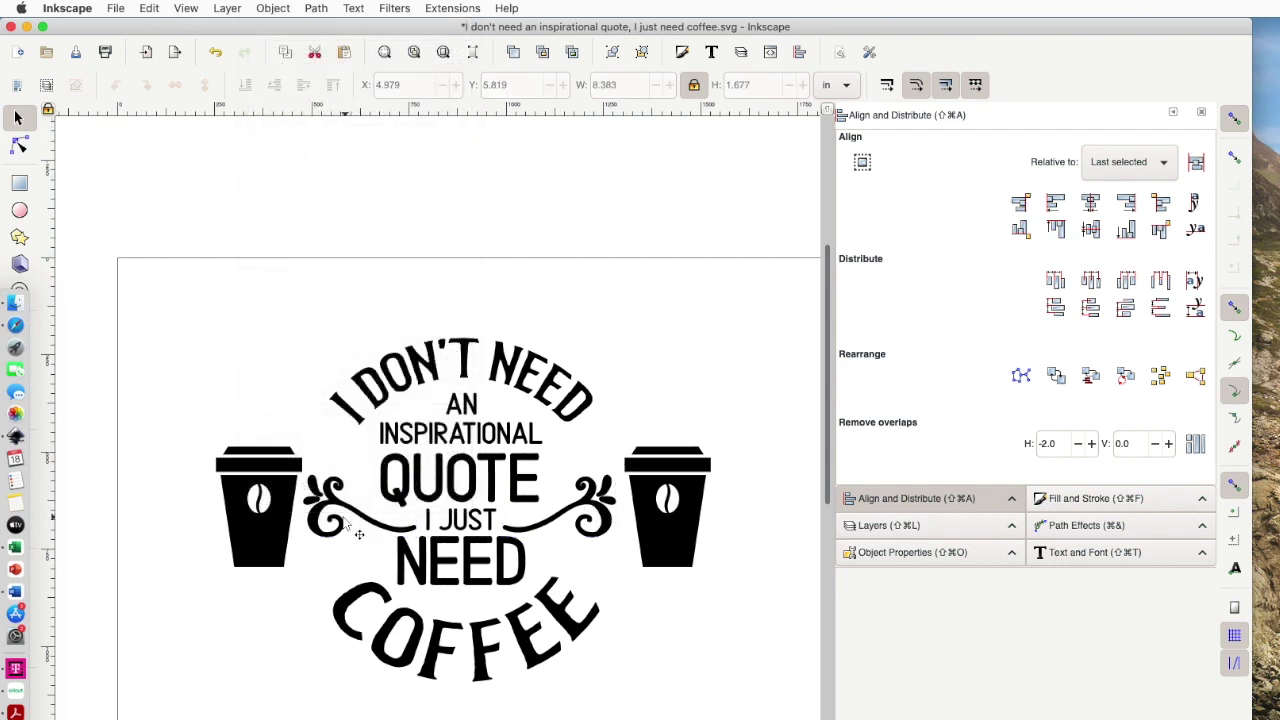
left_click(253, 542)
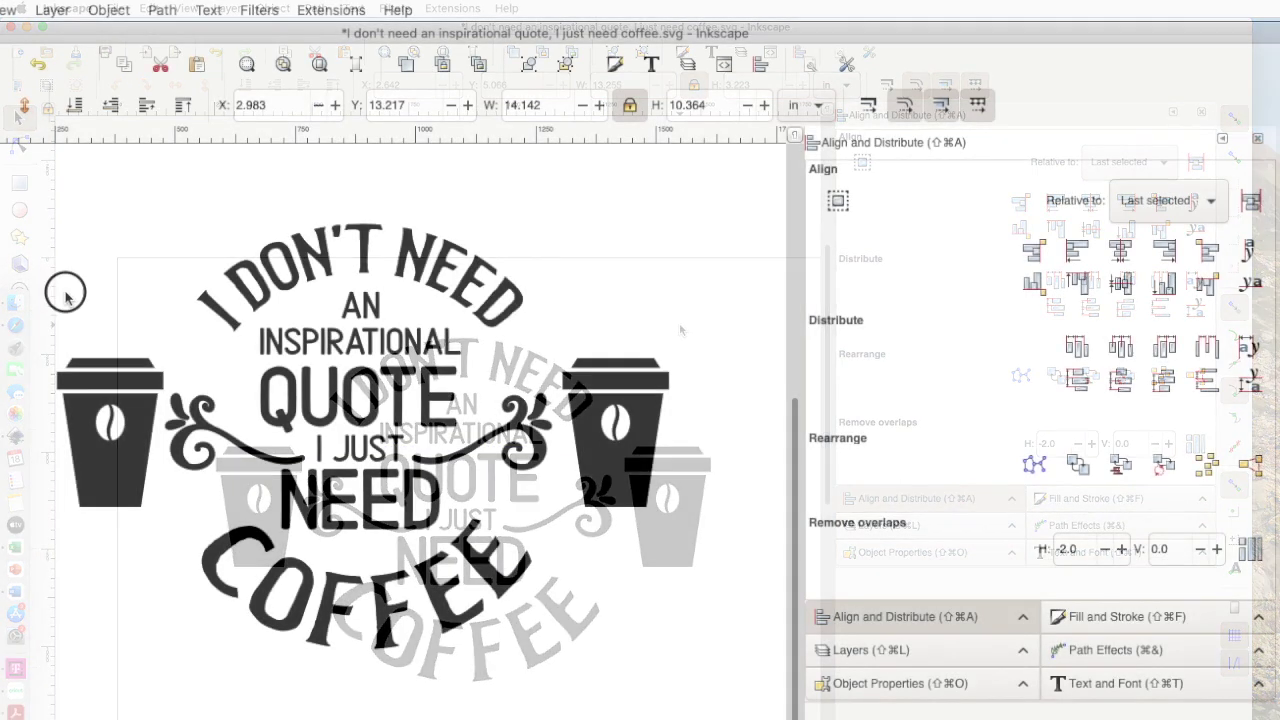
Step: Select every word group, swirl and cup and centre them on one vertical axis
left_click_drag(489, 516, 728, 683)
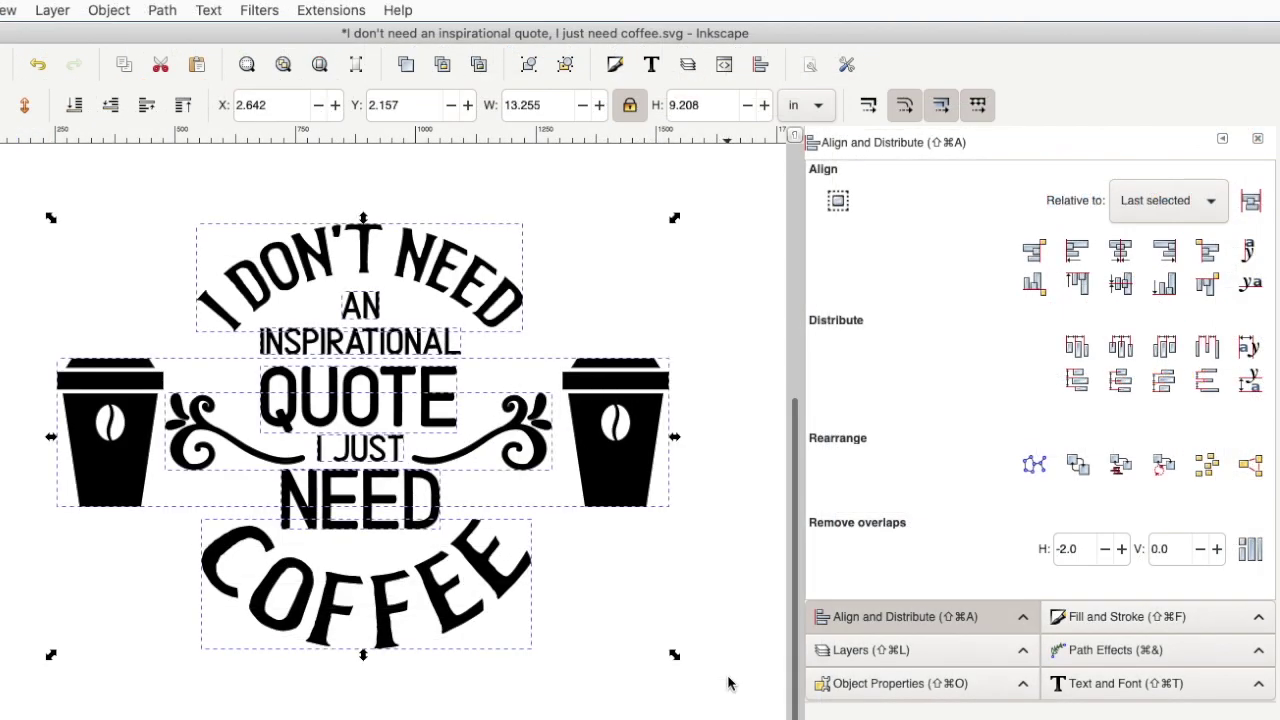
left_click(1121, 252)
left_click(1121, 252)
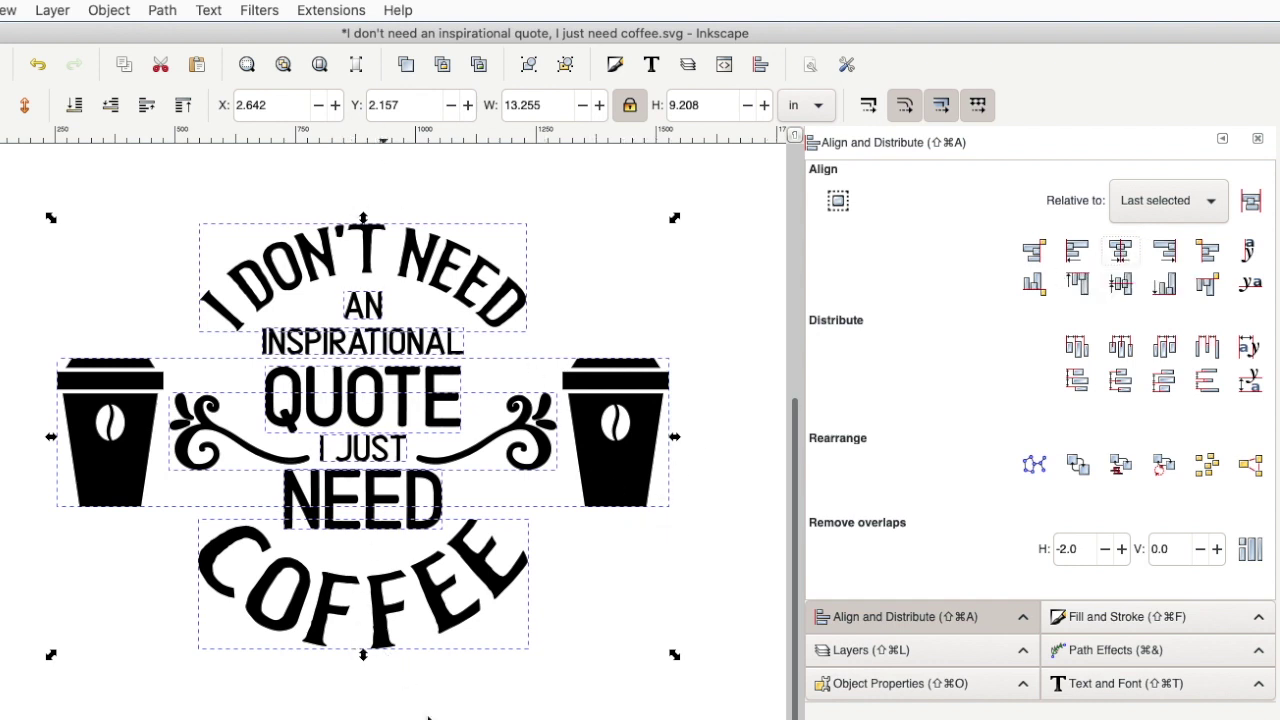
left_click(543, 676)
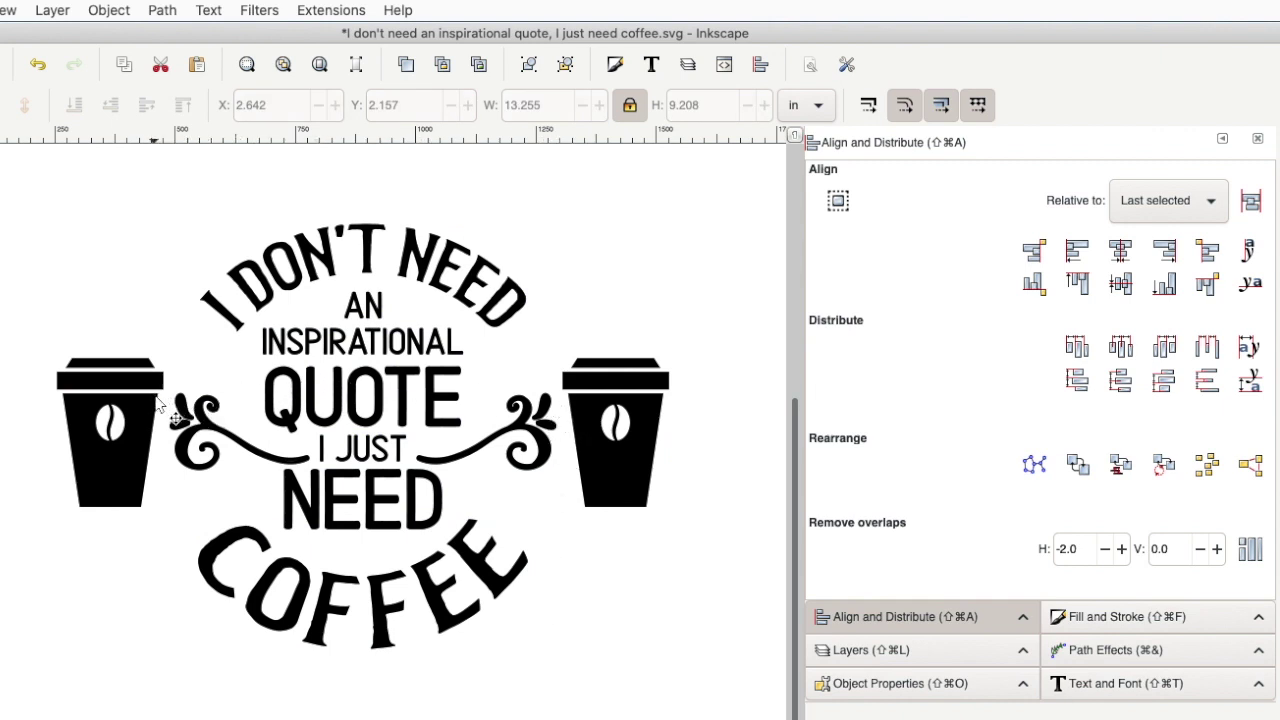
Step: Paste the badge frame shape and move it up around the artwork
key("super+v")
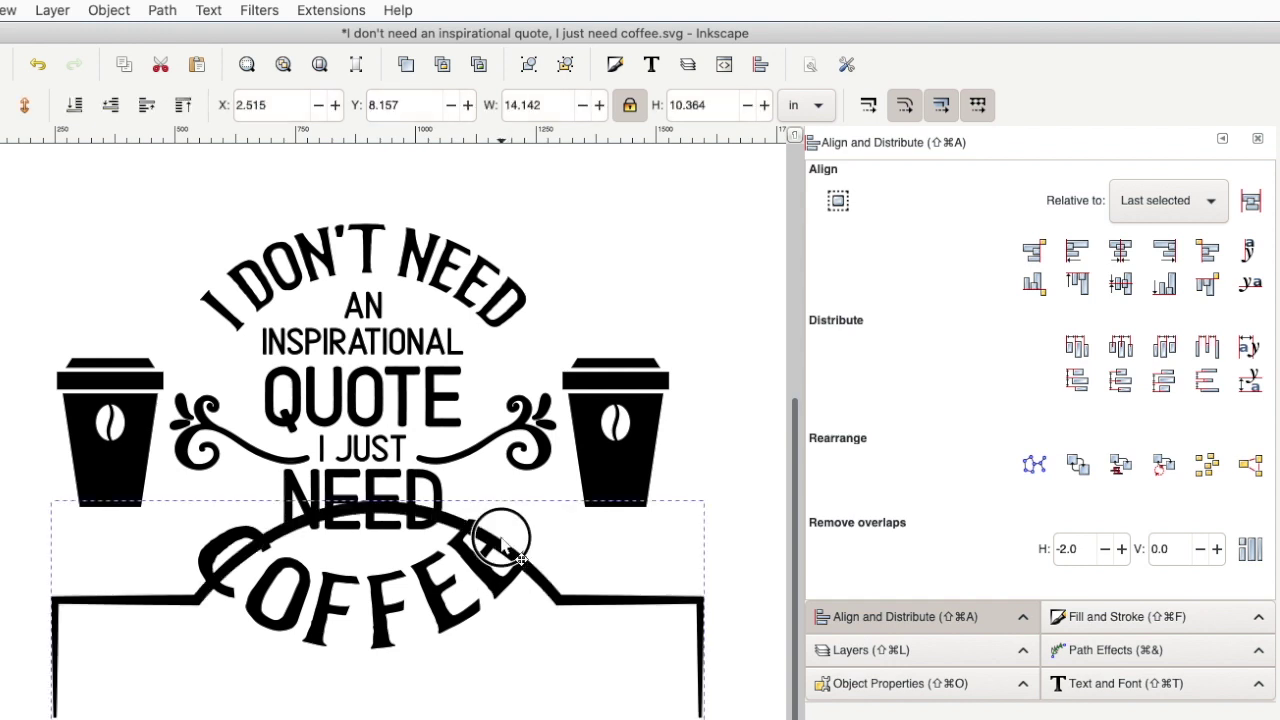
left_click_drag(500, 549, 488, 238)
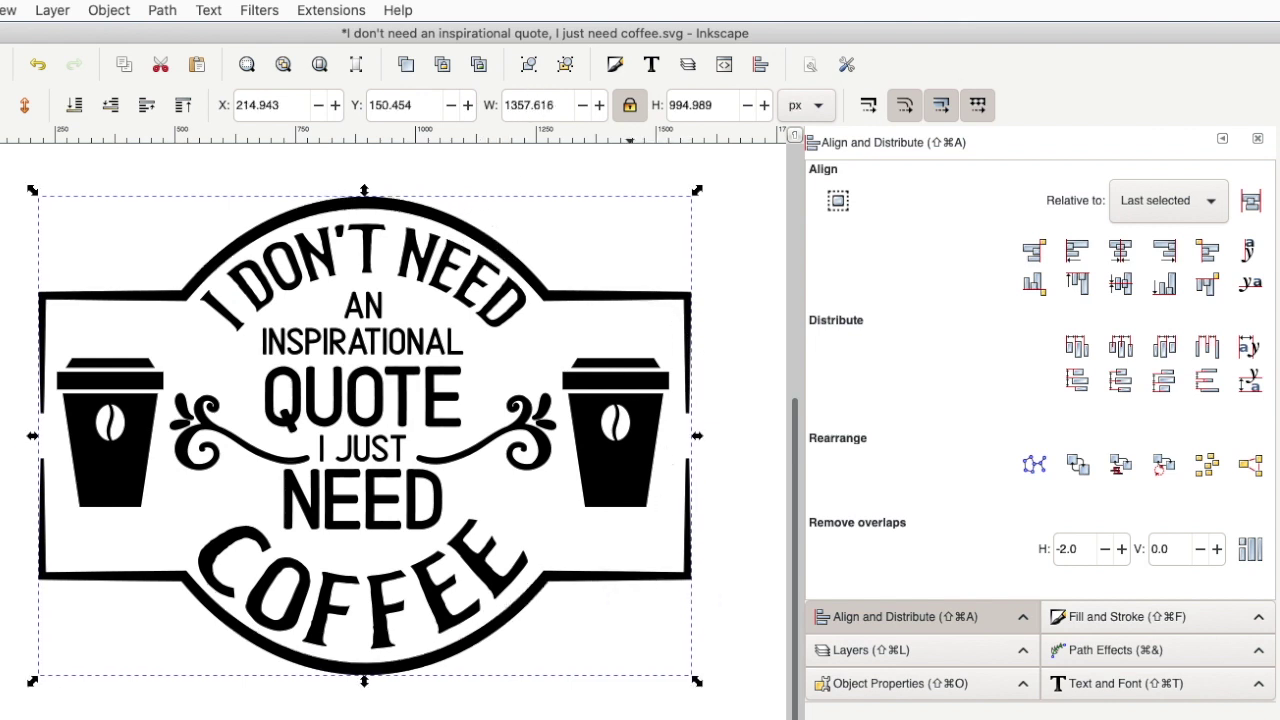
key("Escape")
Step: Select everything, including the frame, and centre it all on a shared vertical axis
left_click_drag(2, 168, 733, 719)
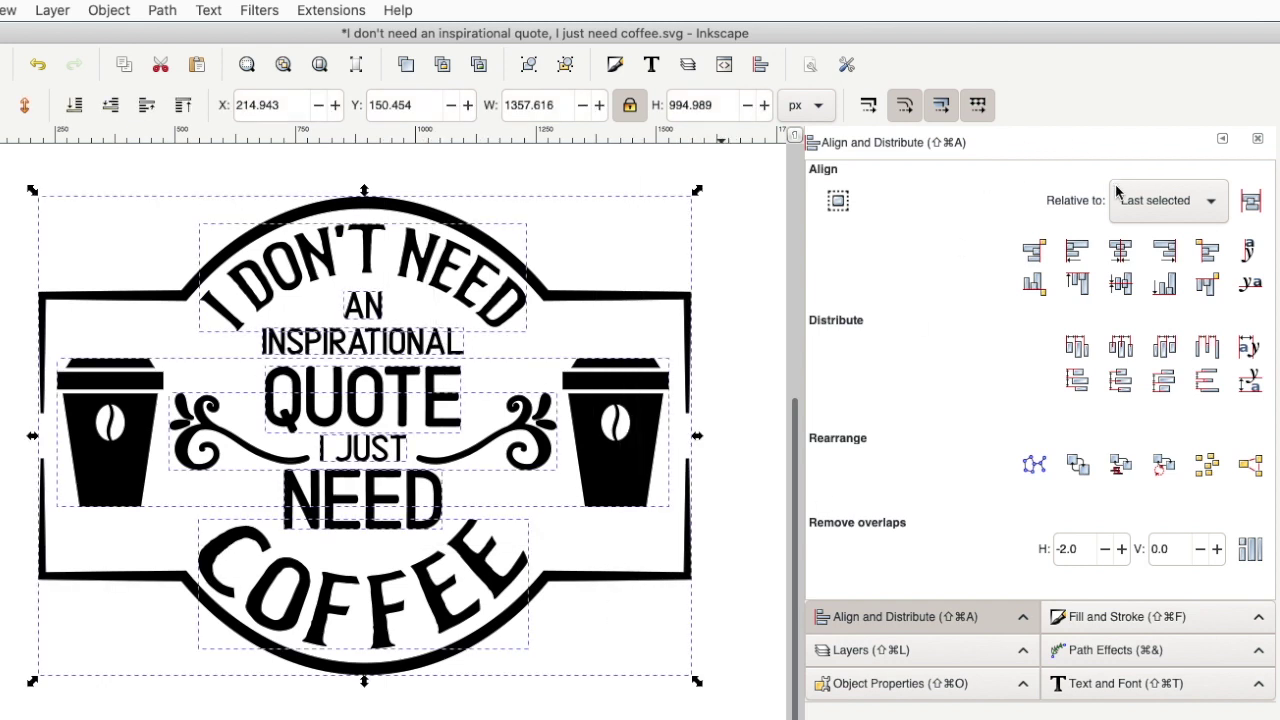
left_click(1120, 252)
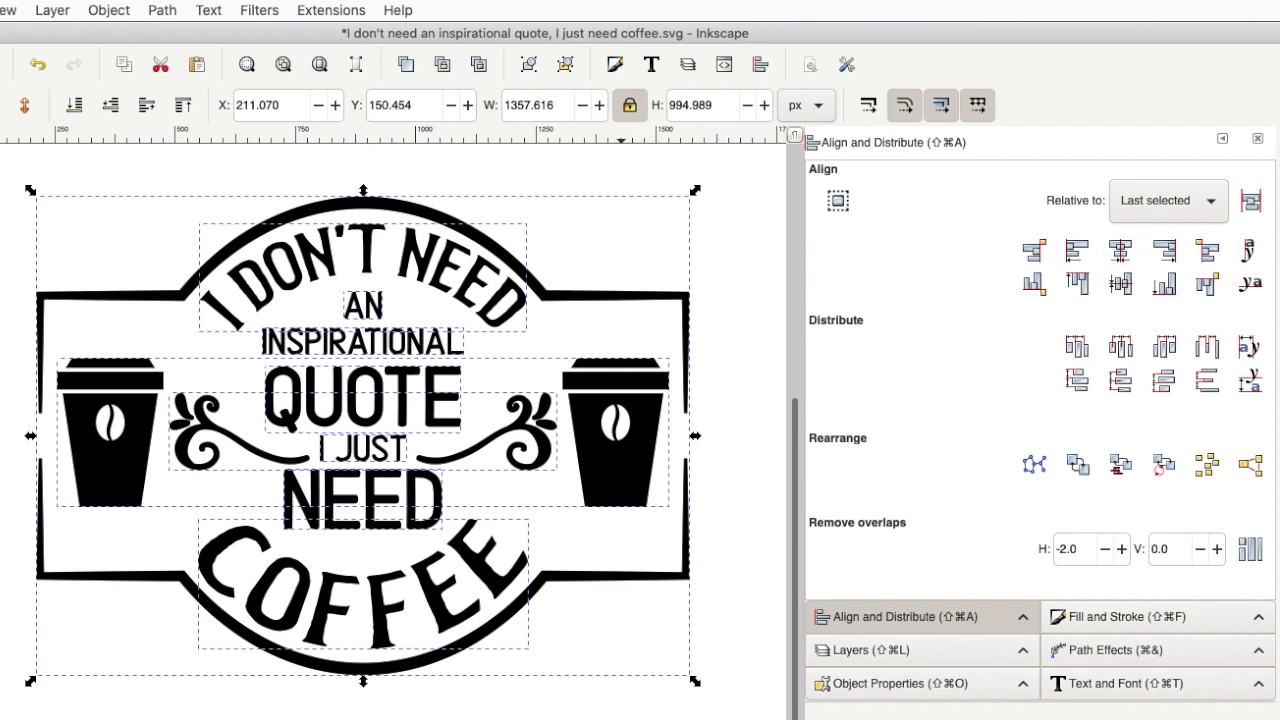
key("Escape")
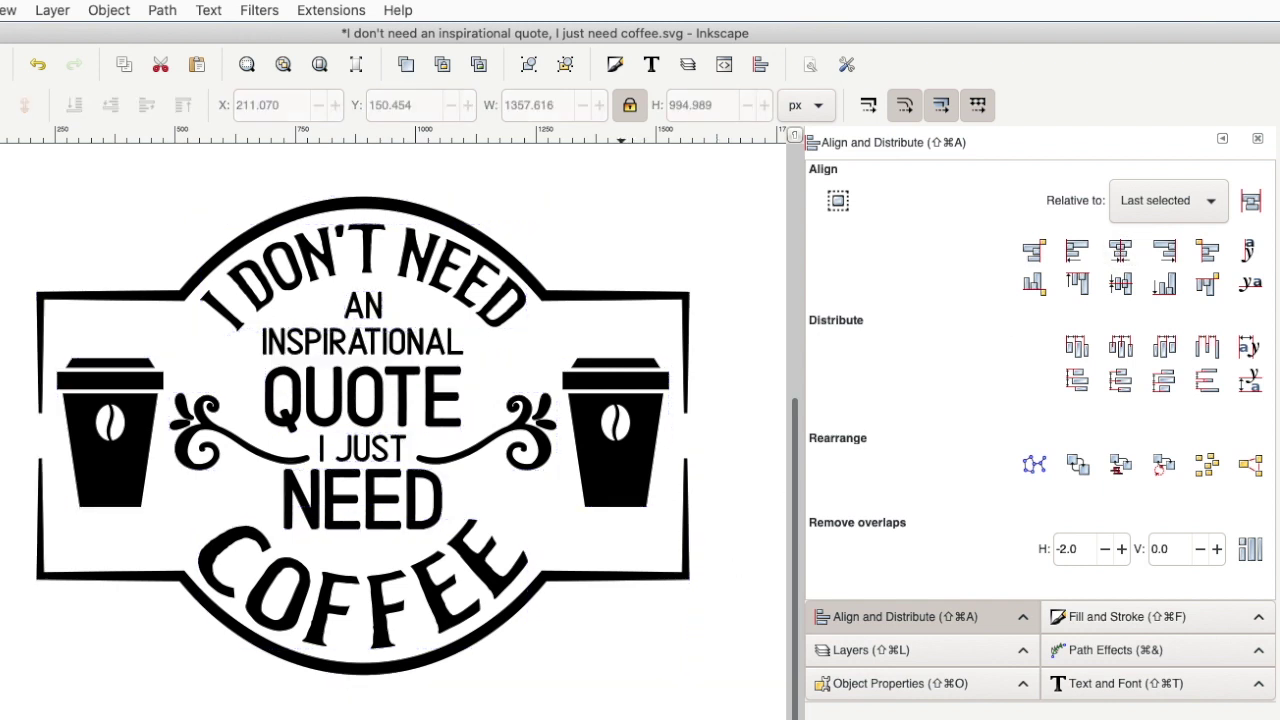
left_click(409, 263)
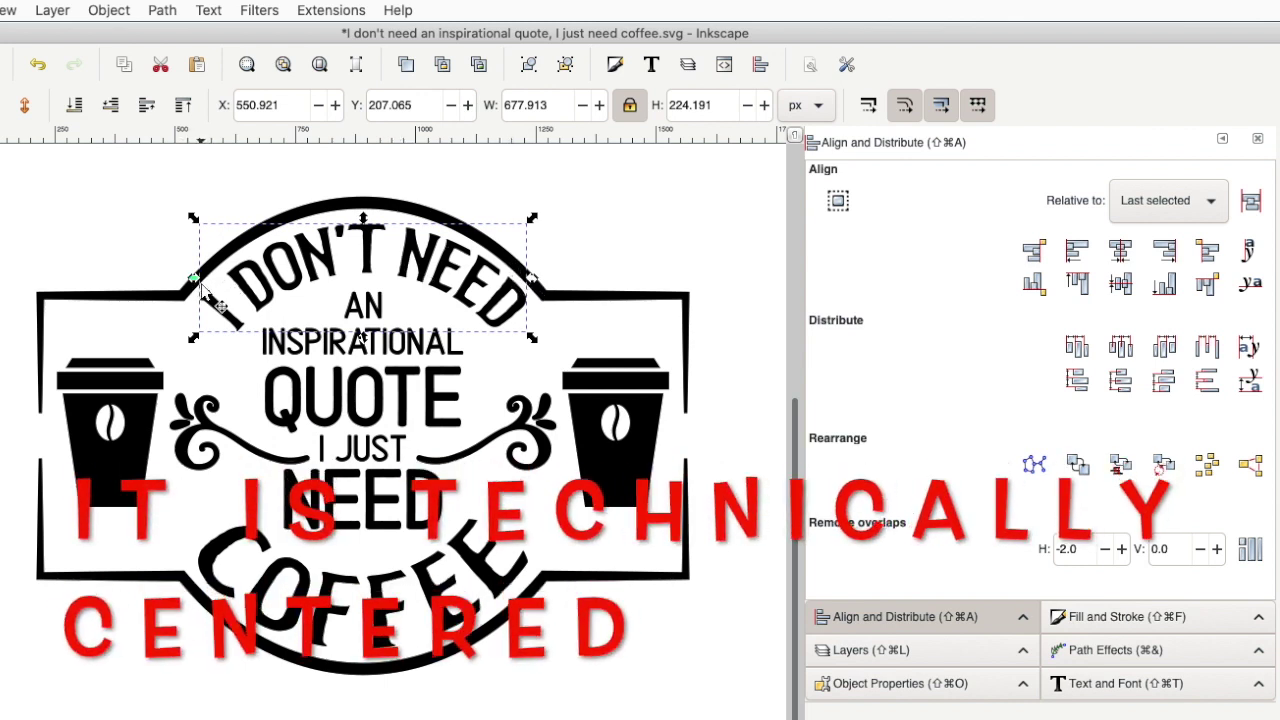
Step: Nudge the arc text two steps left and the COFFEE text one step right
key("Left")
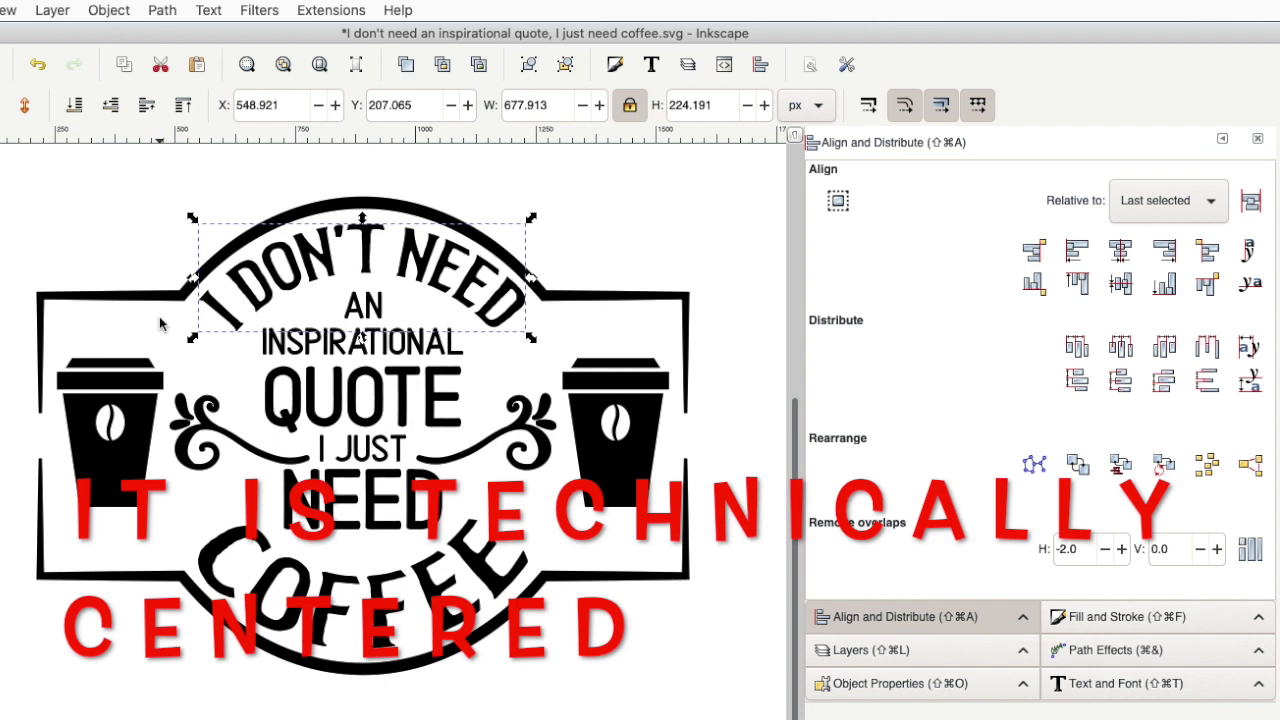
key("Left")
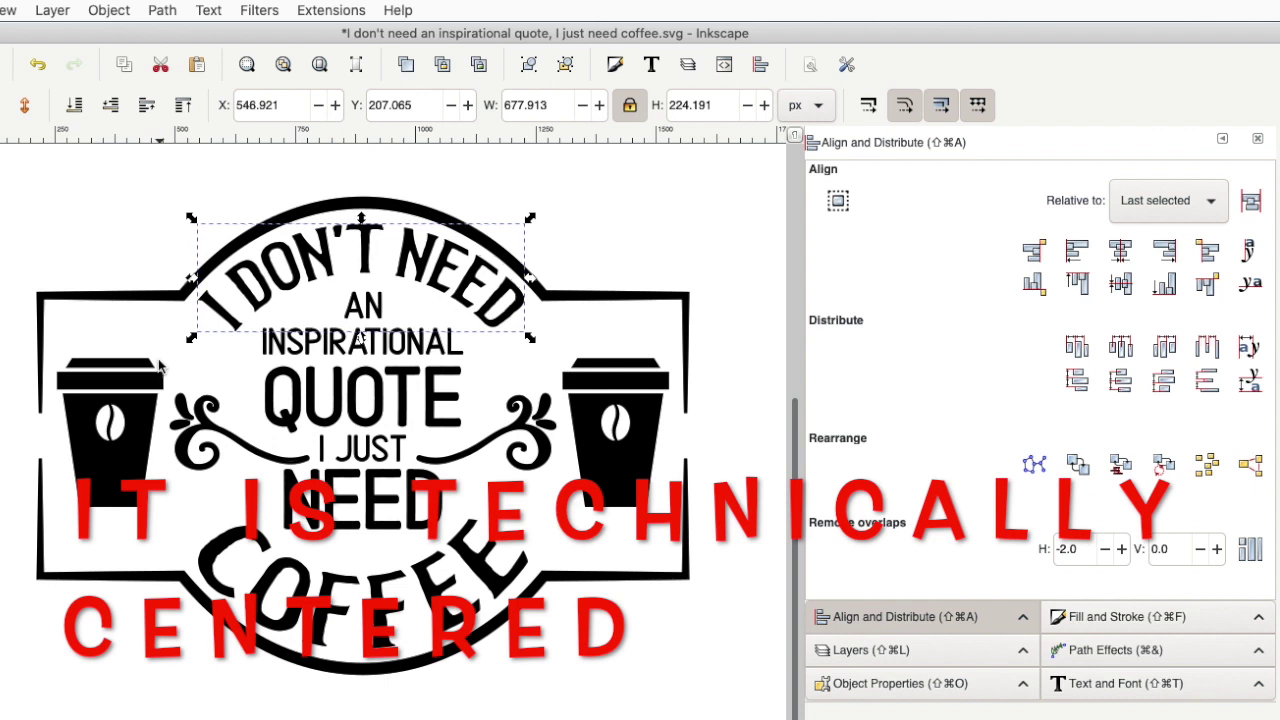
left_click(386, 628)
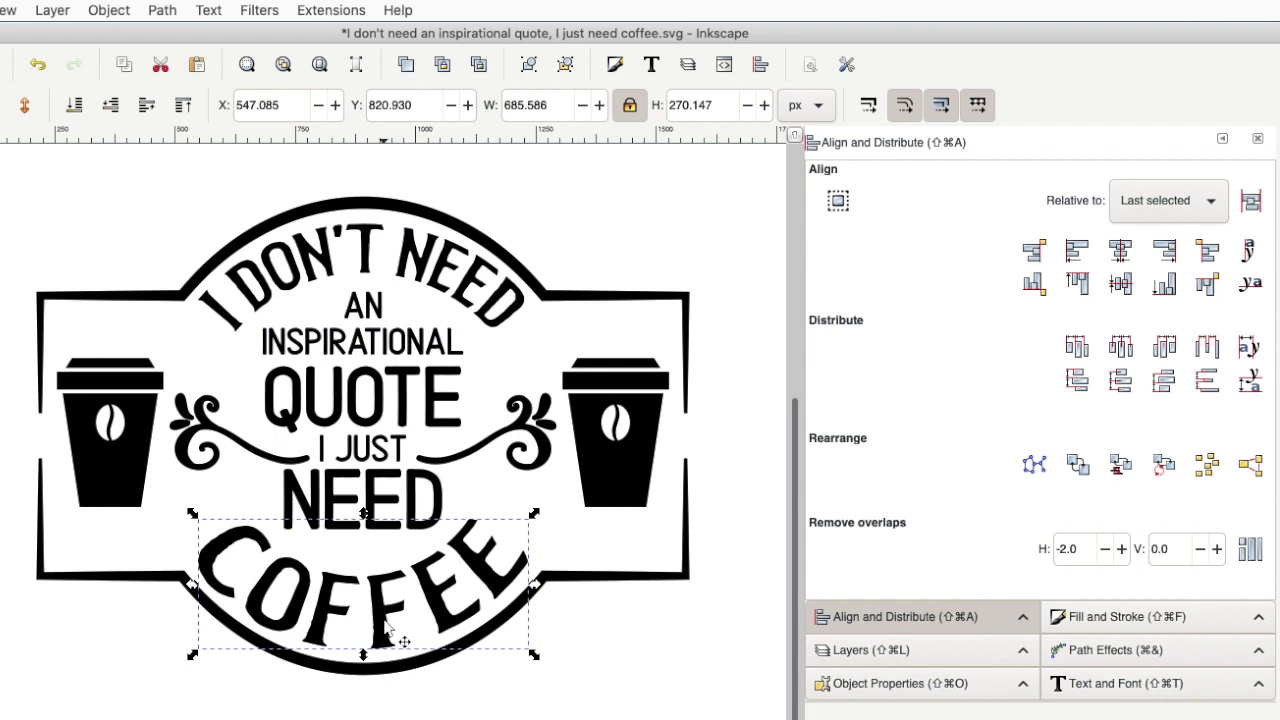
key("Right")
key("Right")
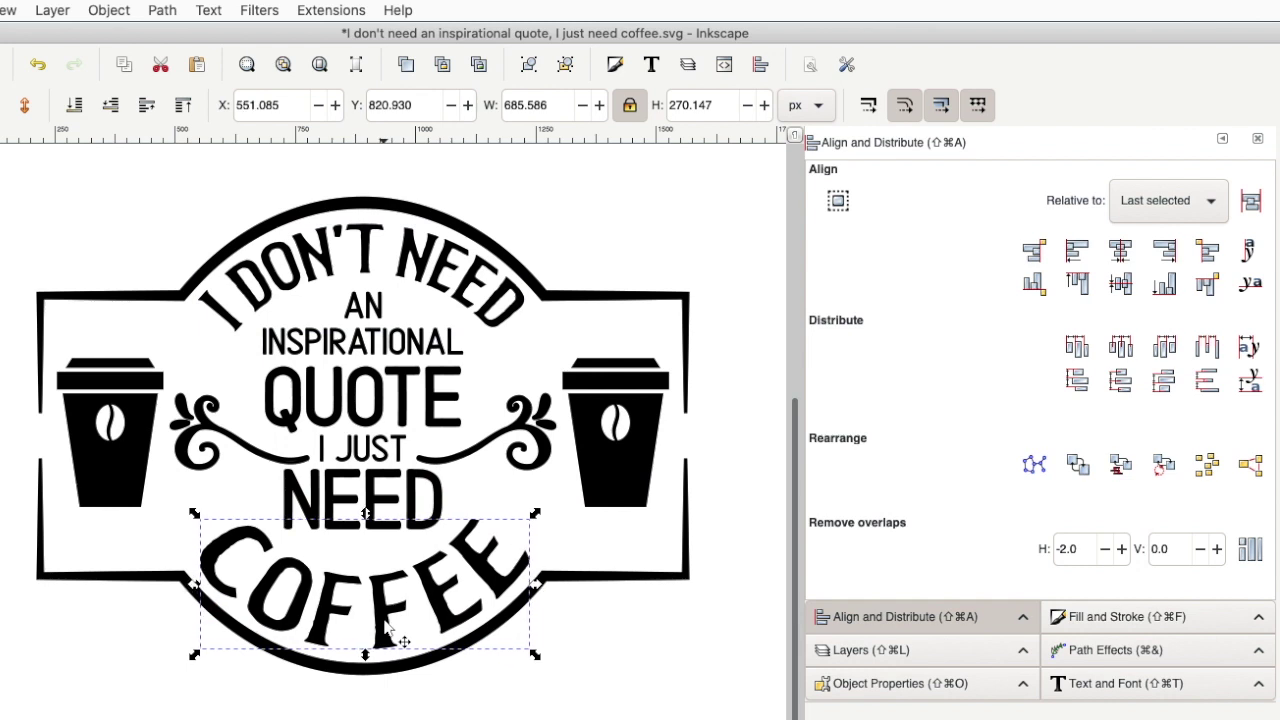
key("Escape")
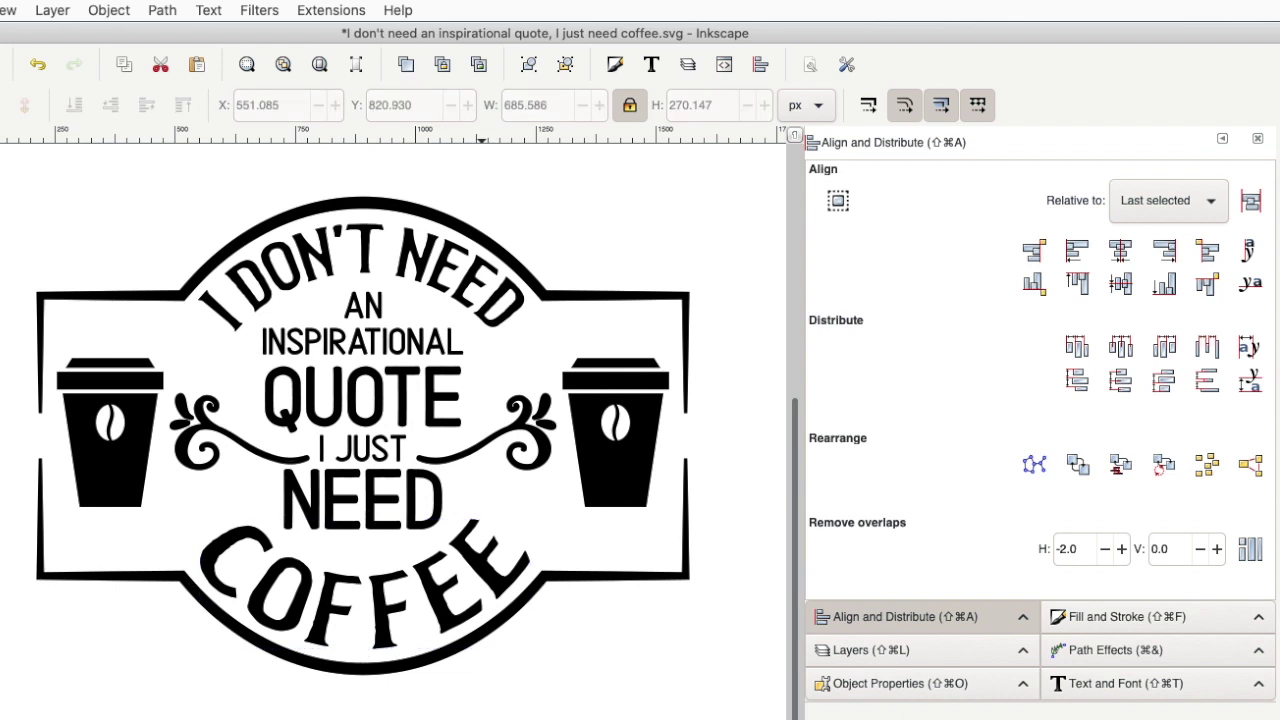
Step: Nudge AN 2 px left and I JUST slightly right
left_click(368, 313)
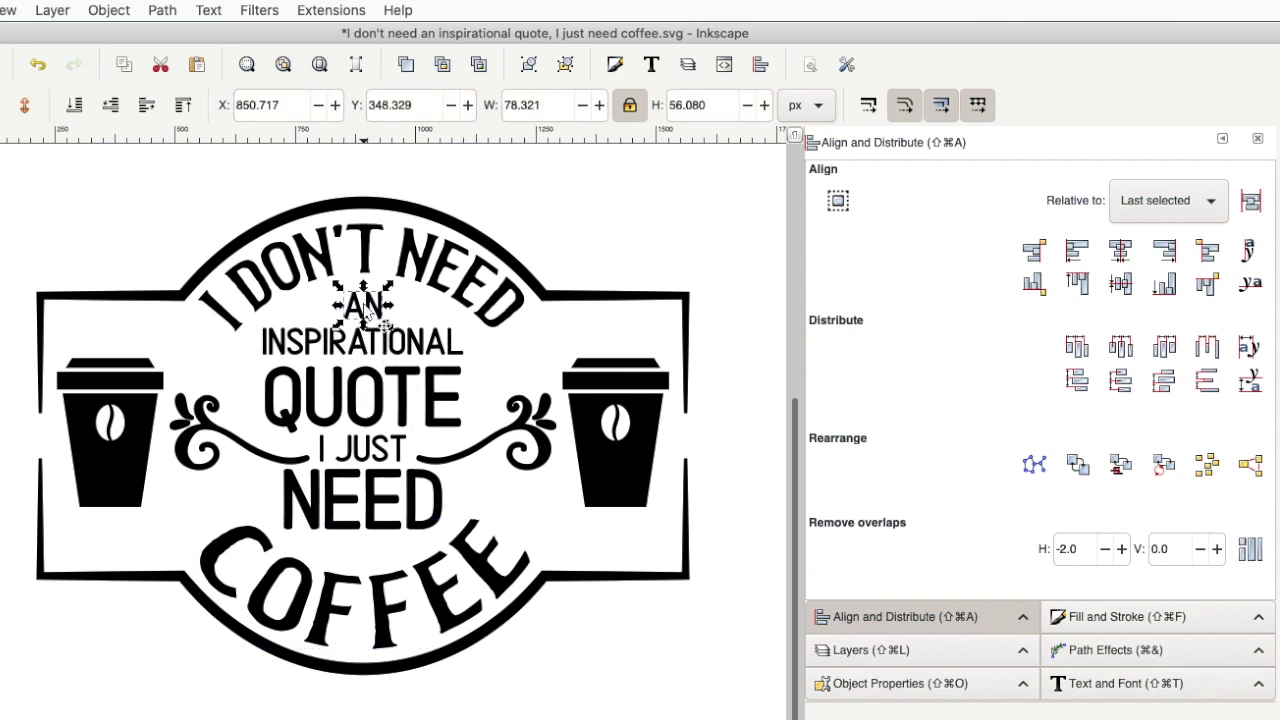
key("Left")
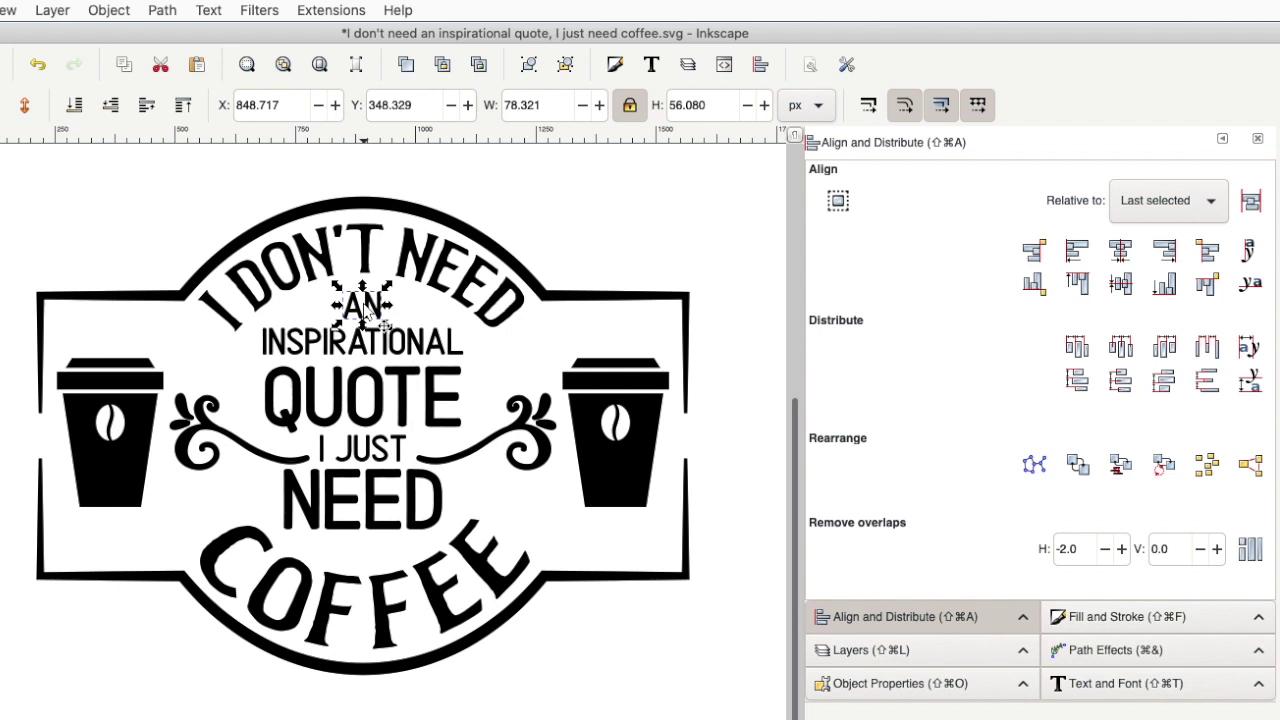
key("Left")
left_click(545, 197)
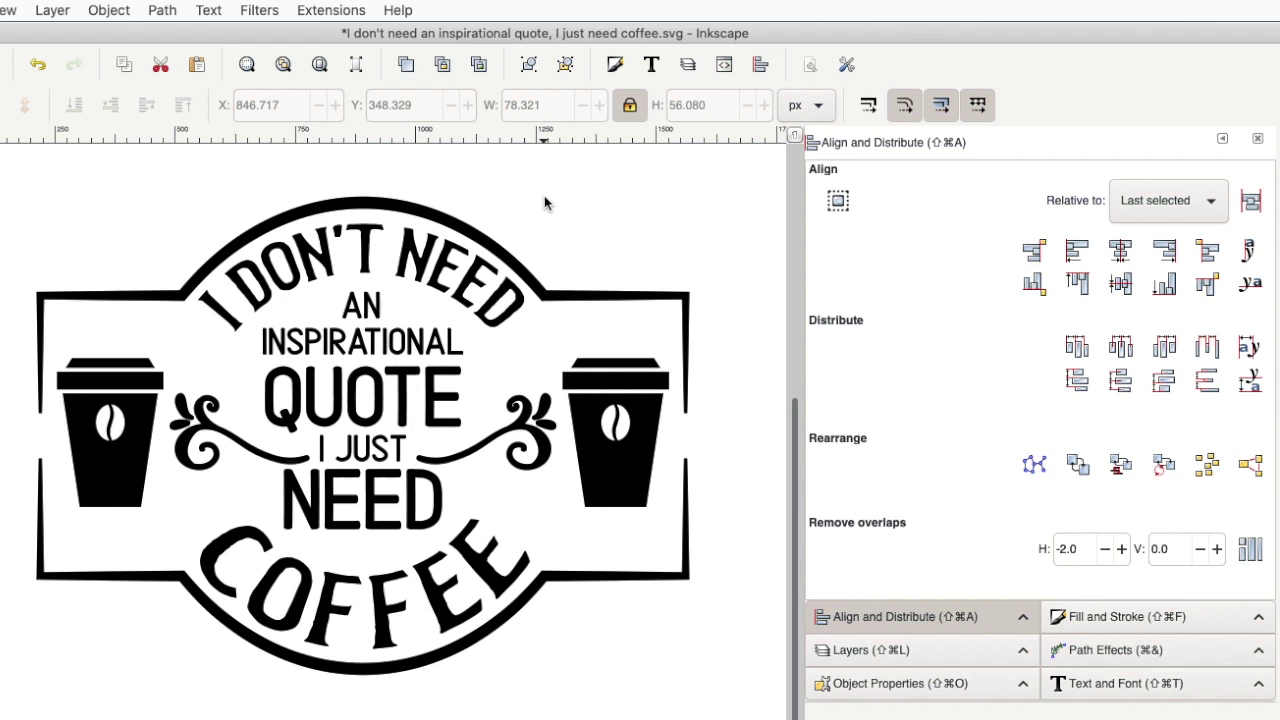
left_click(385, 460)
key("Right")
key("Right")
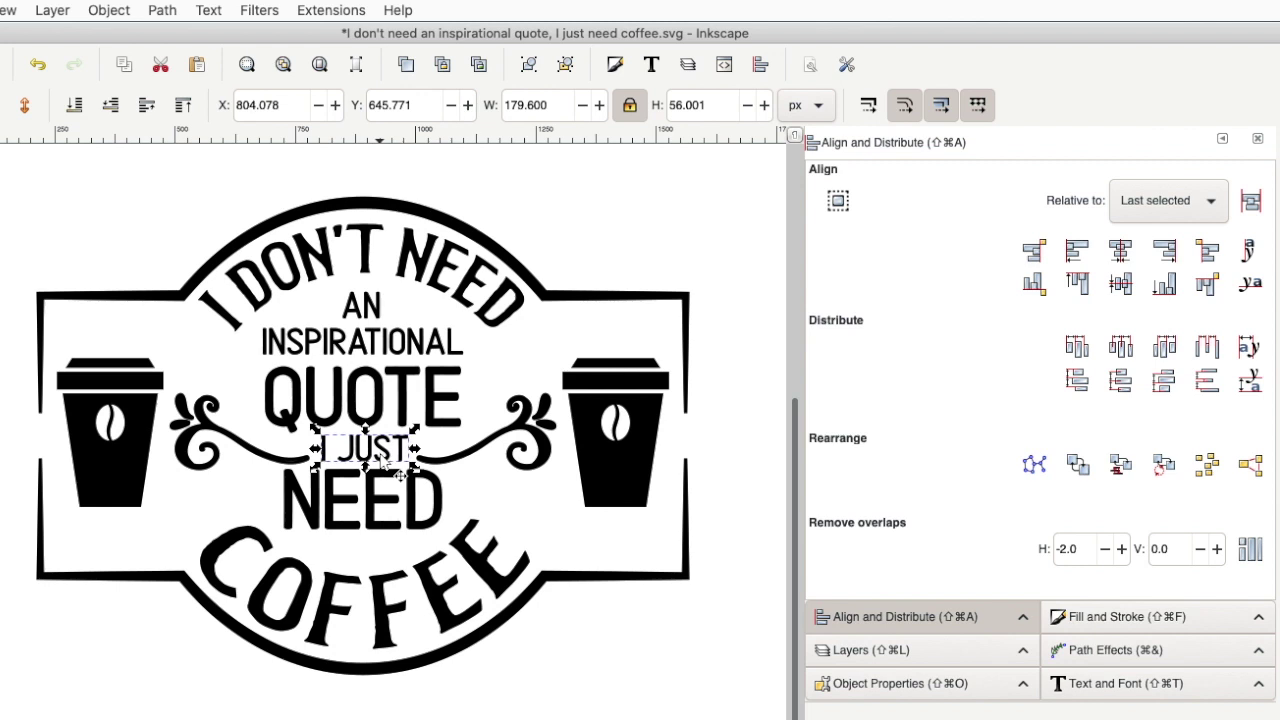
key("Escape")
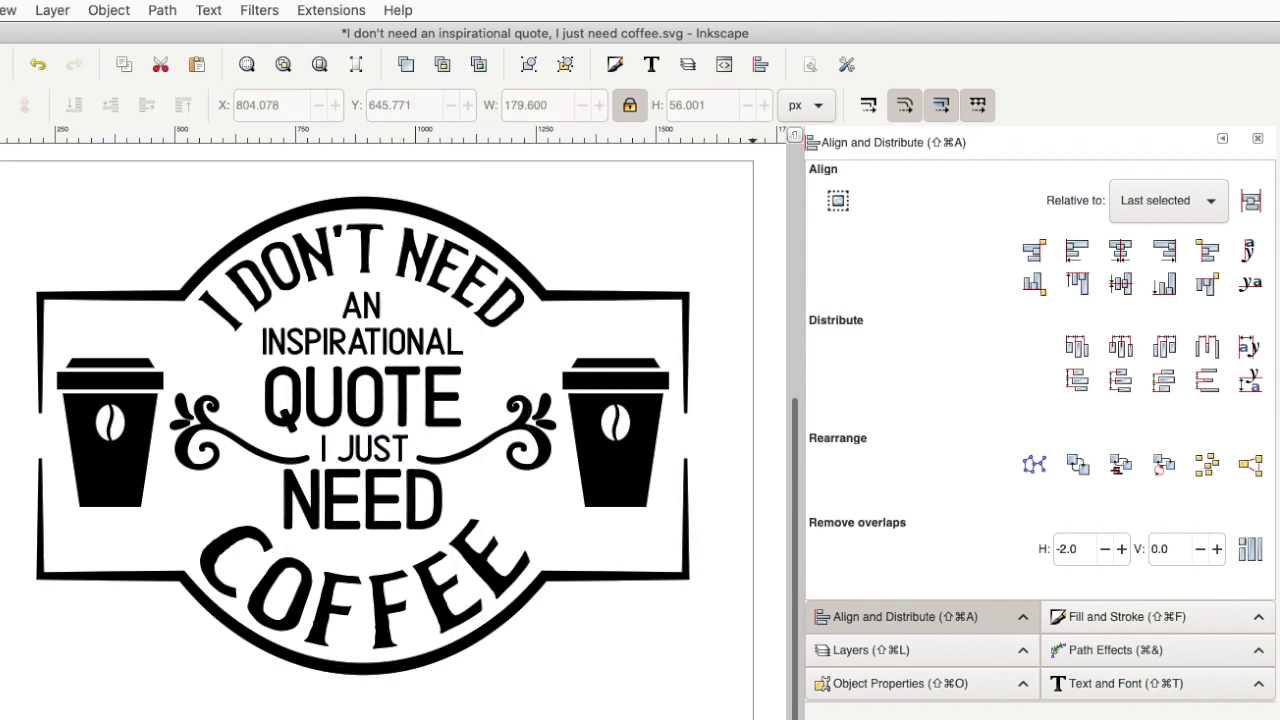
Step: Select all and switch the toolbar measurement units from px to inches
key("super+a")
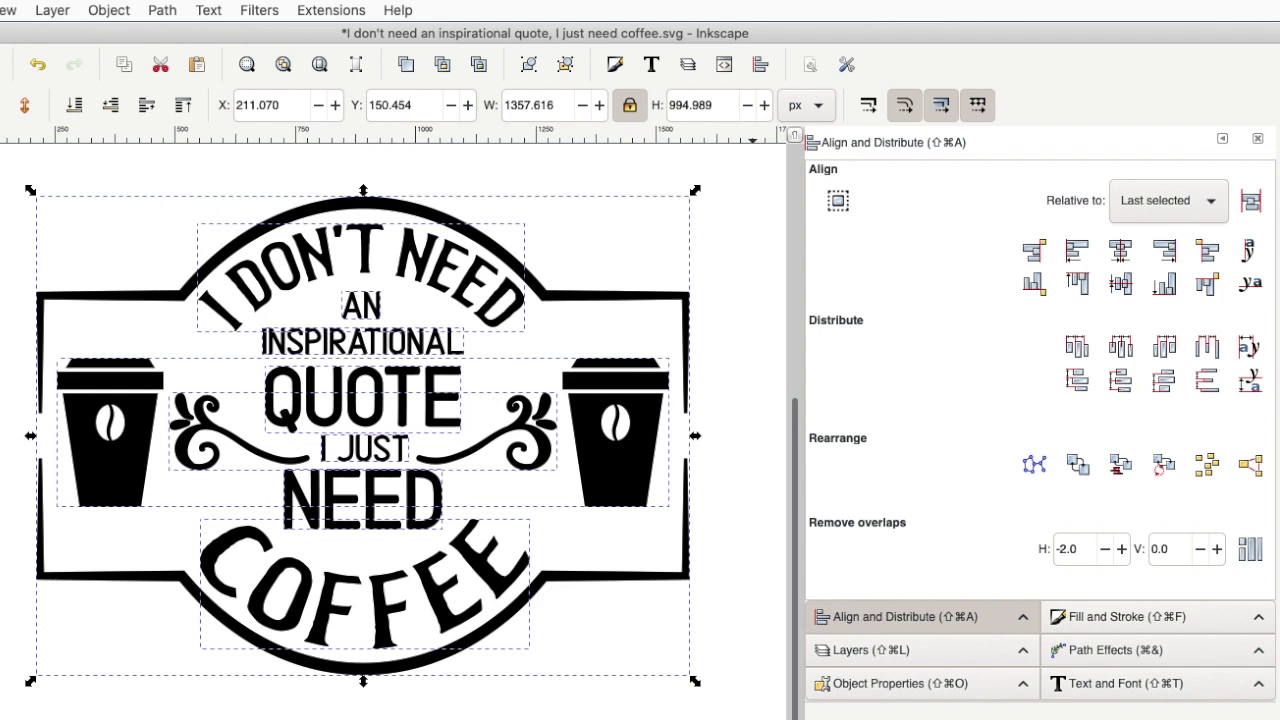
left_click(818, 107)
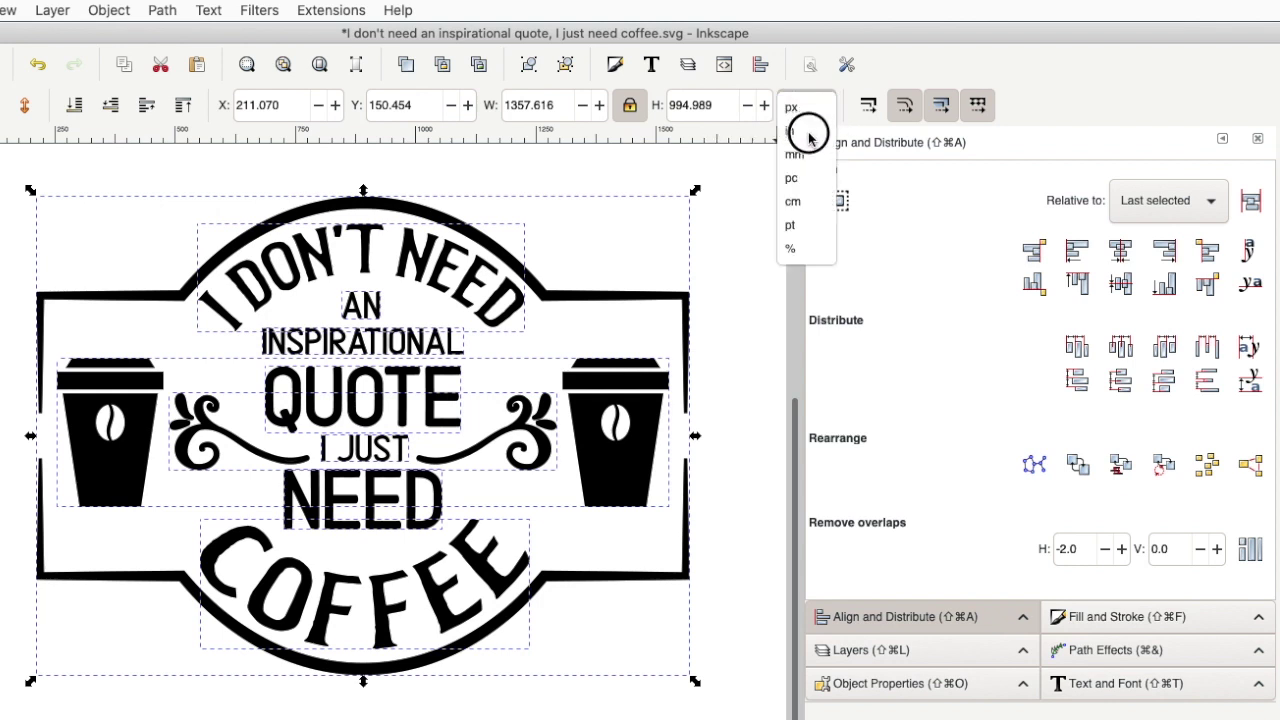
left_click(794, 108)
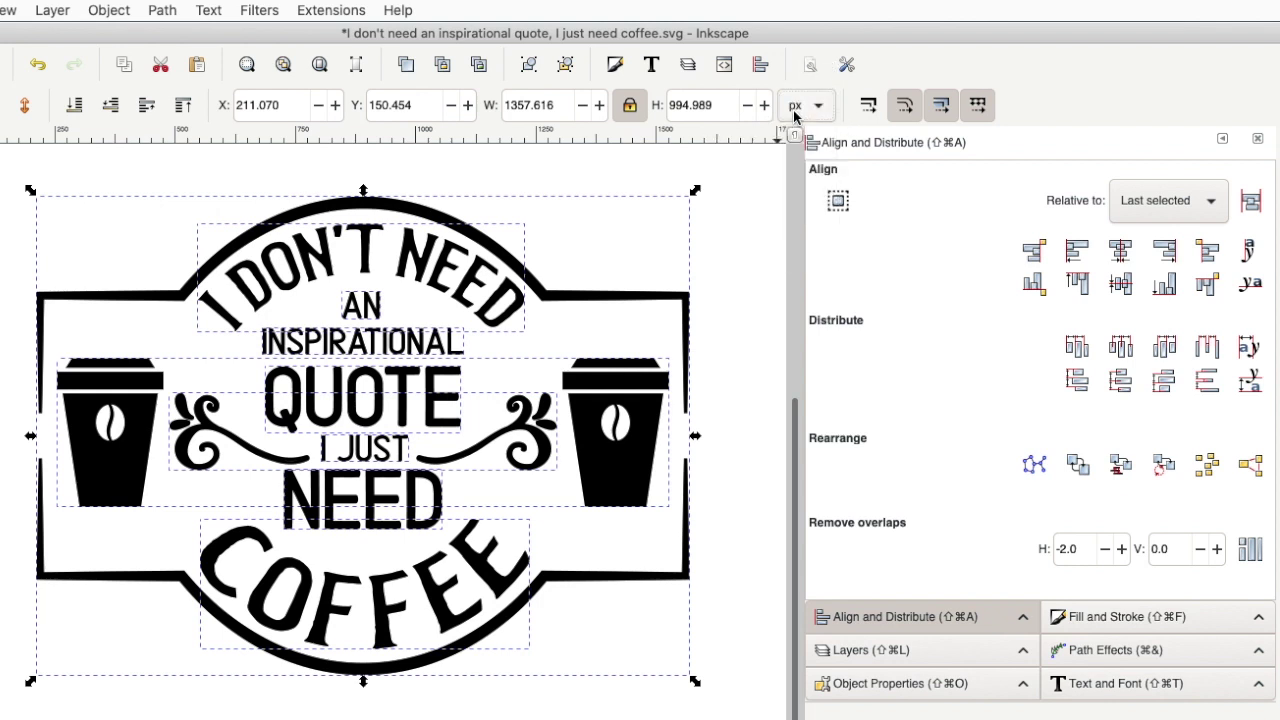
left_click(790, 108)
left_click(790, 118)
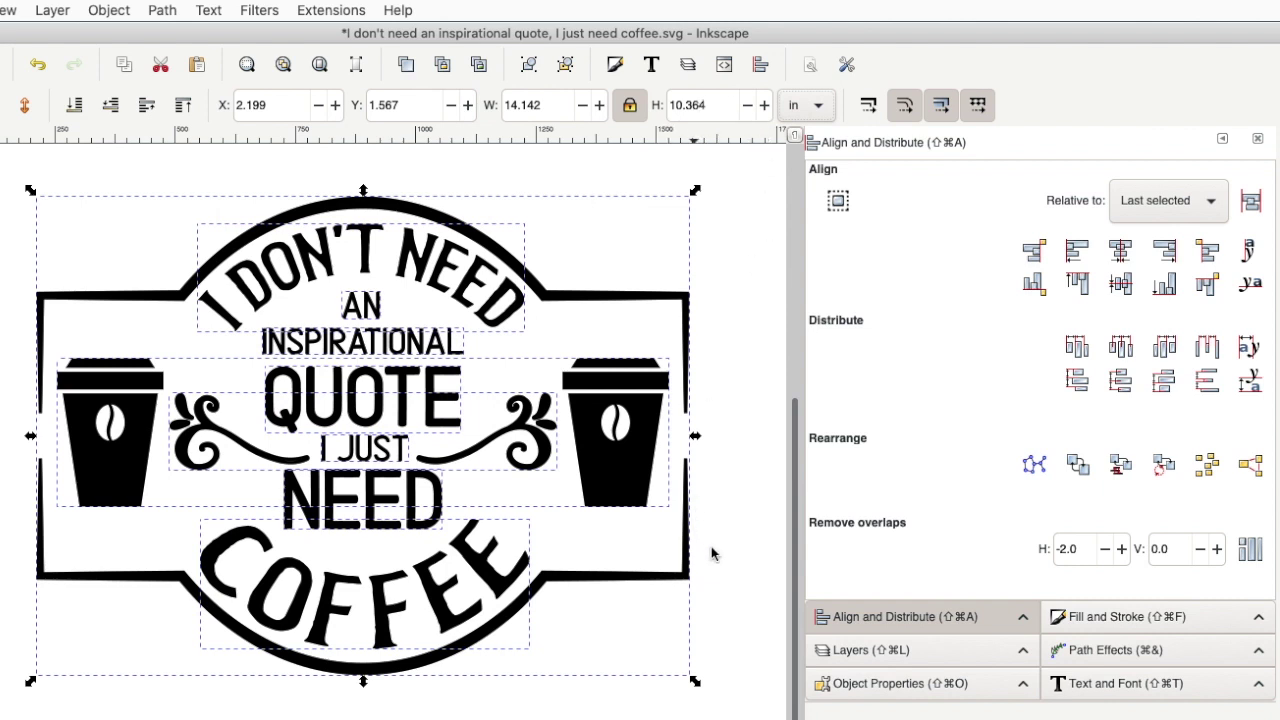
left_click(727, 572)
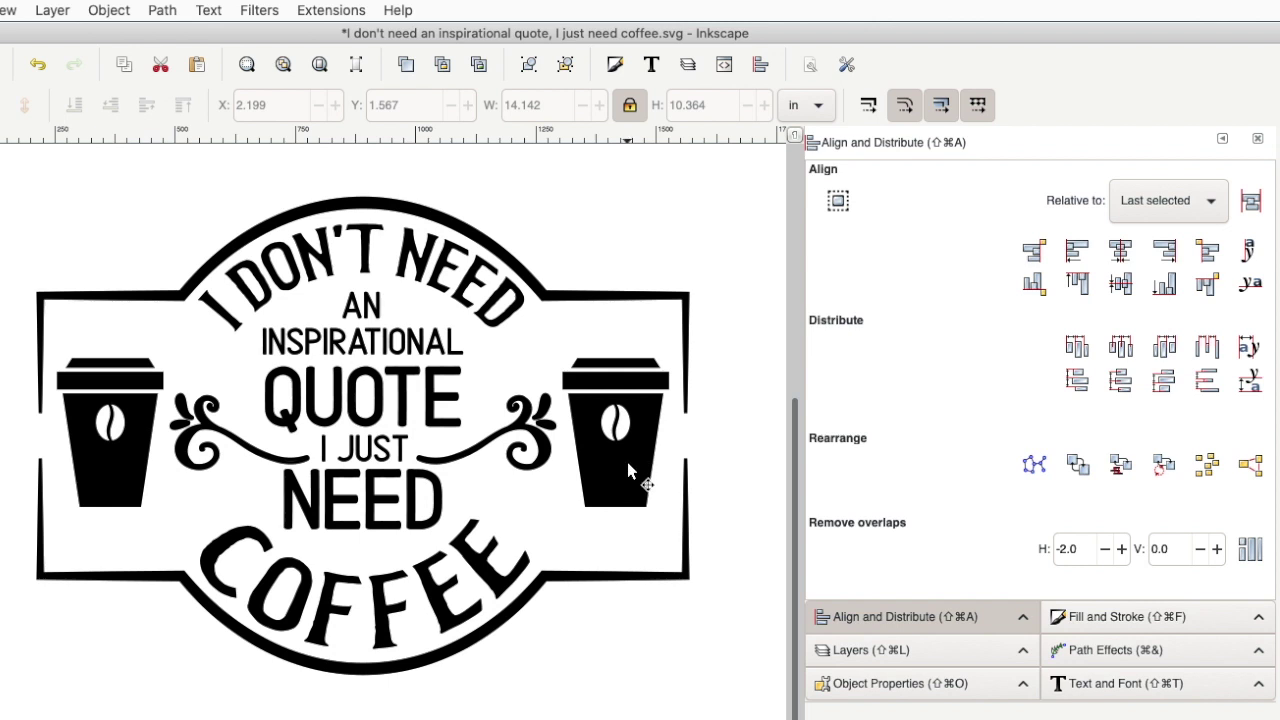
left_click(627, 462)
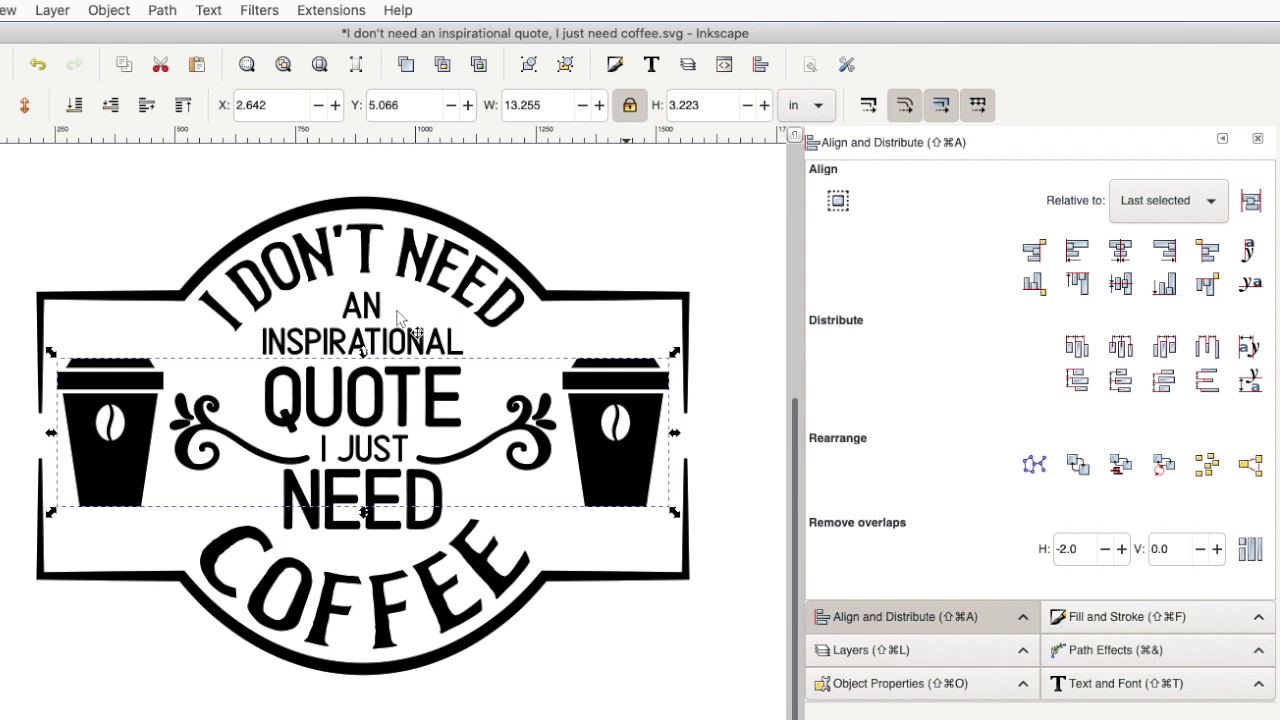
Step: Ungroup the cups-and-swirls group
left_click(110, 10)
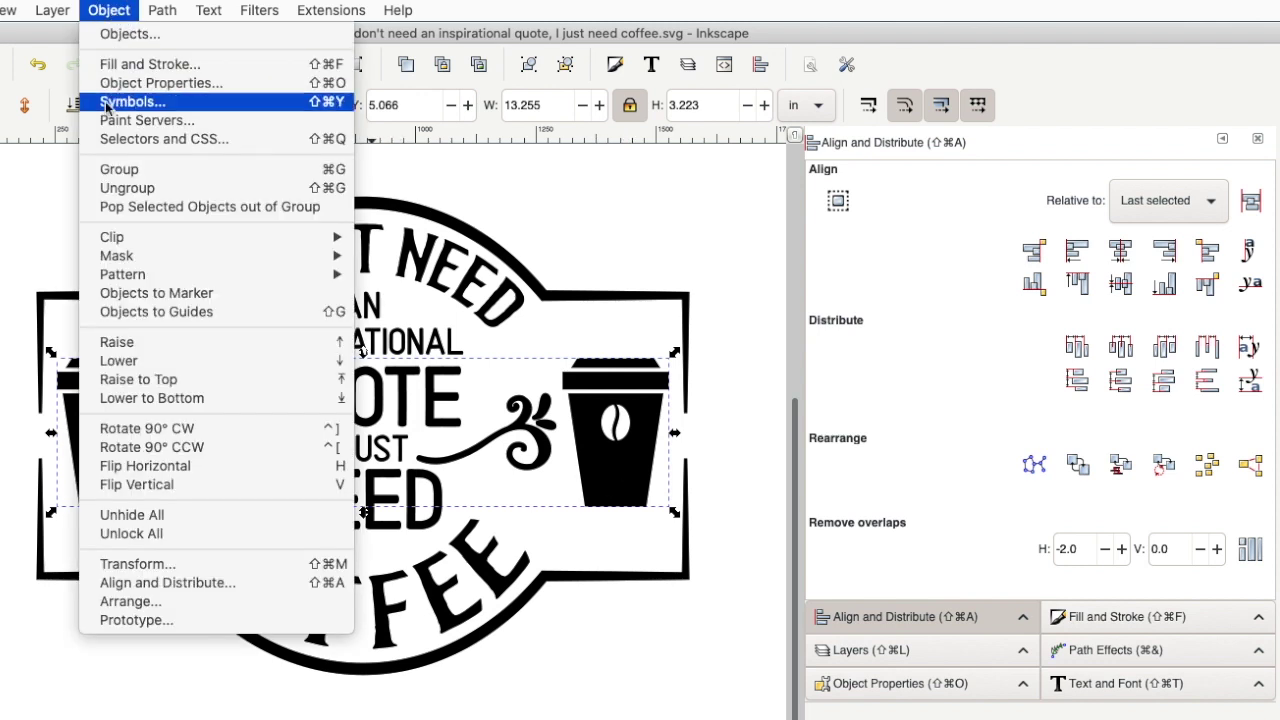
left_click(110, 190)
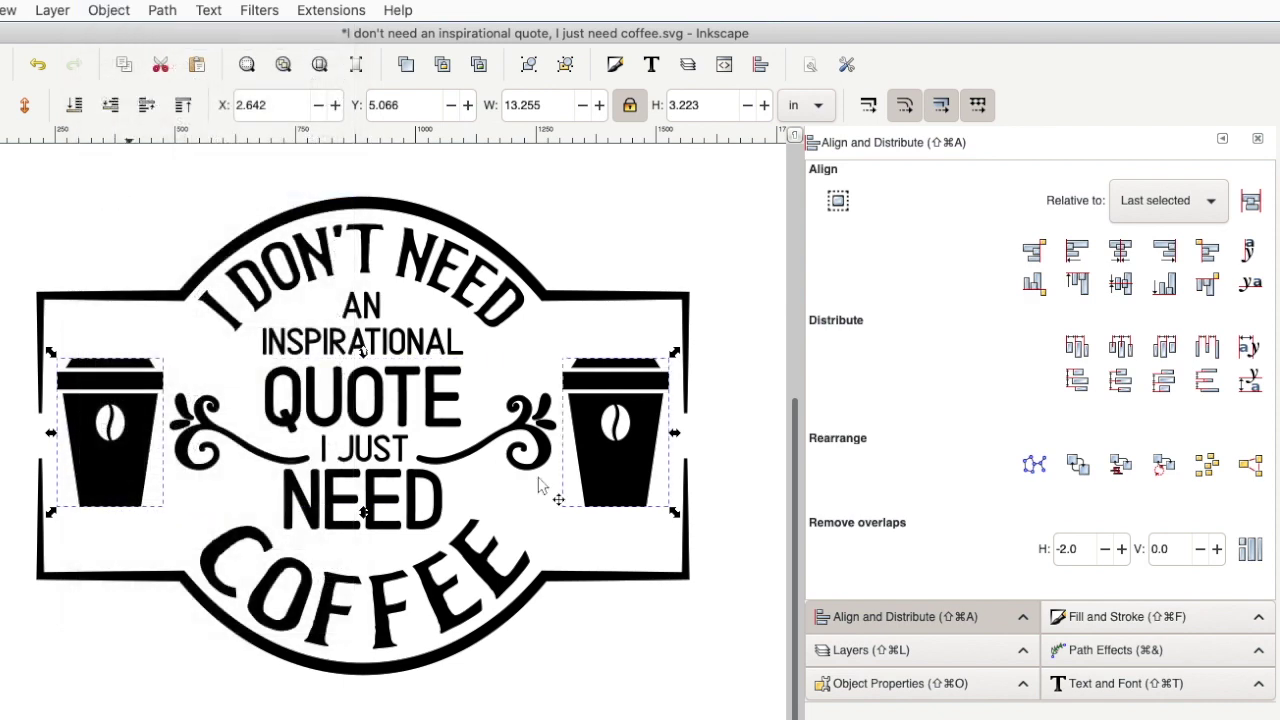
left_click(619, 484)
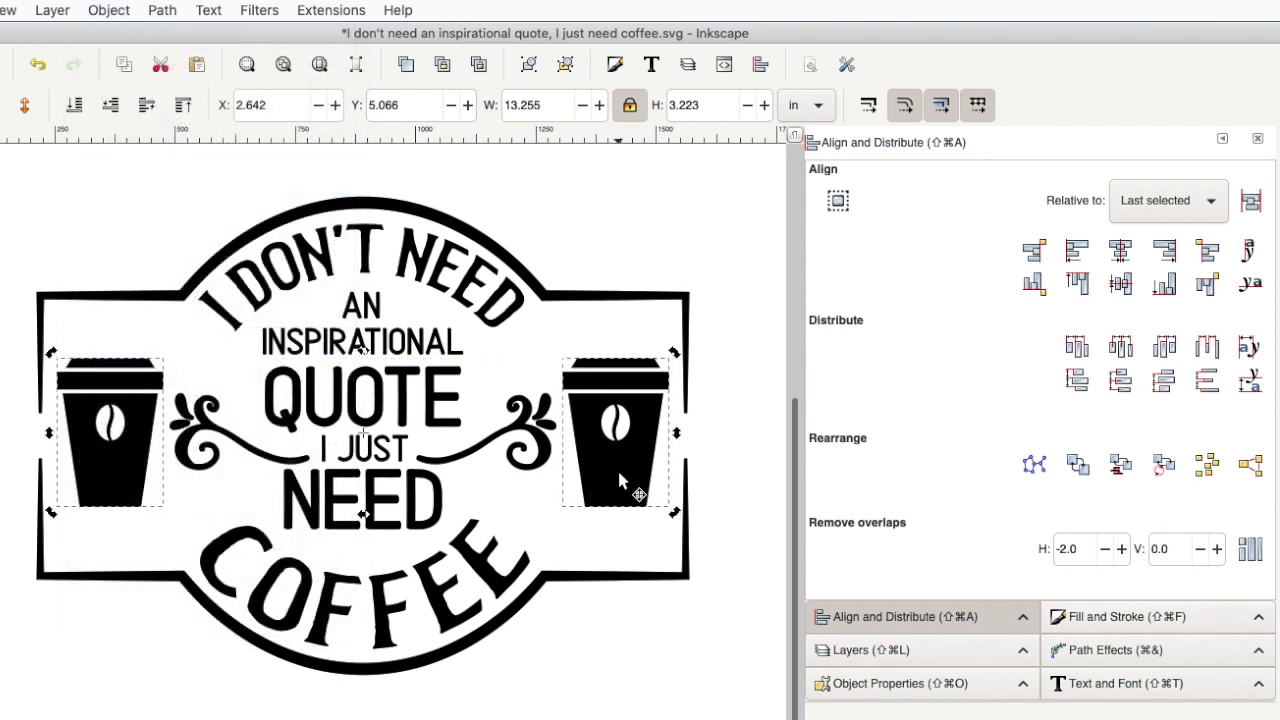
key("super+z")
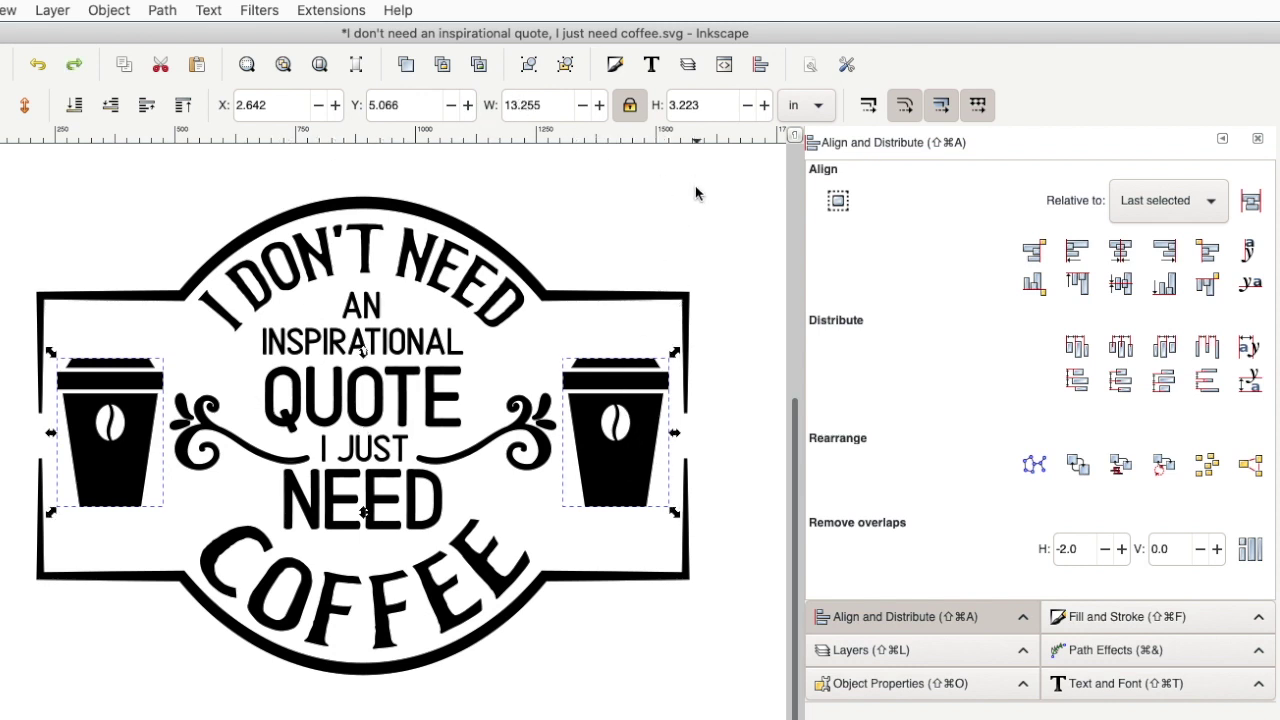
Step: Unlock the width/height ratio and narrow the right cup to 2.2 in wide, keeping its 3.223 in height
left_click(617, 462)
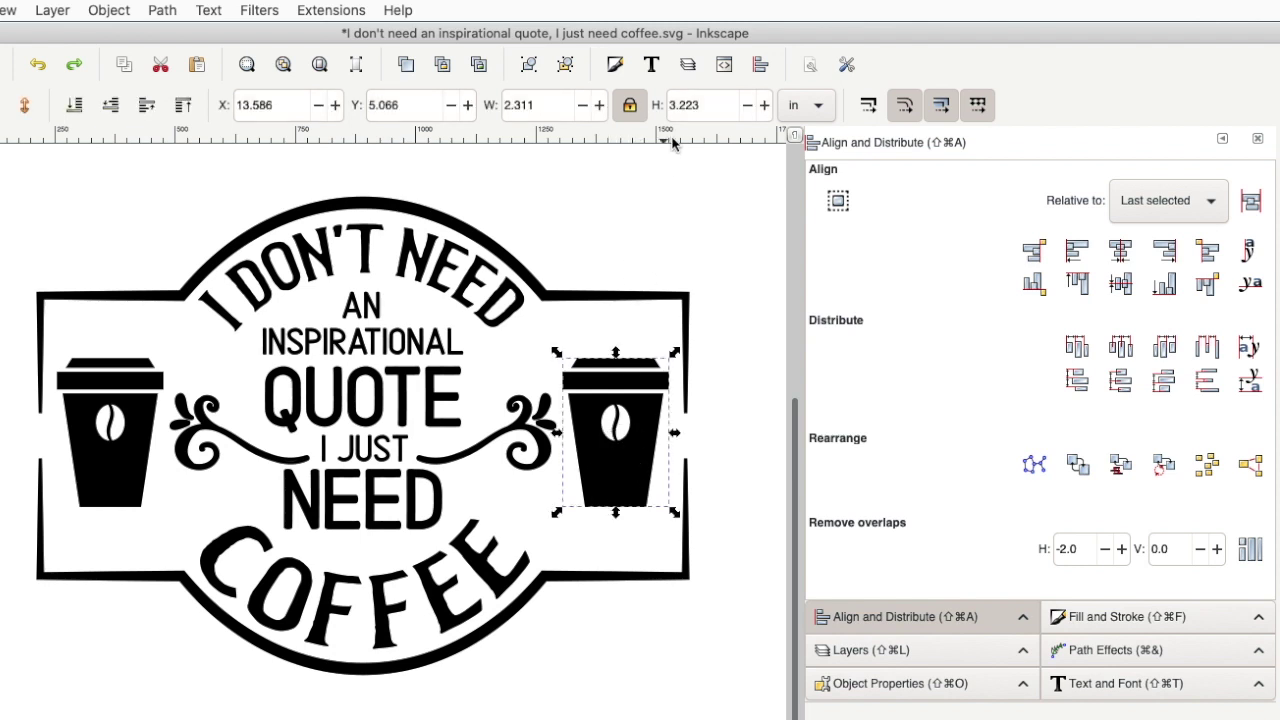
left_click(546, 105)
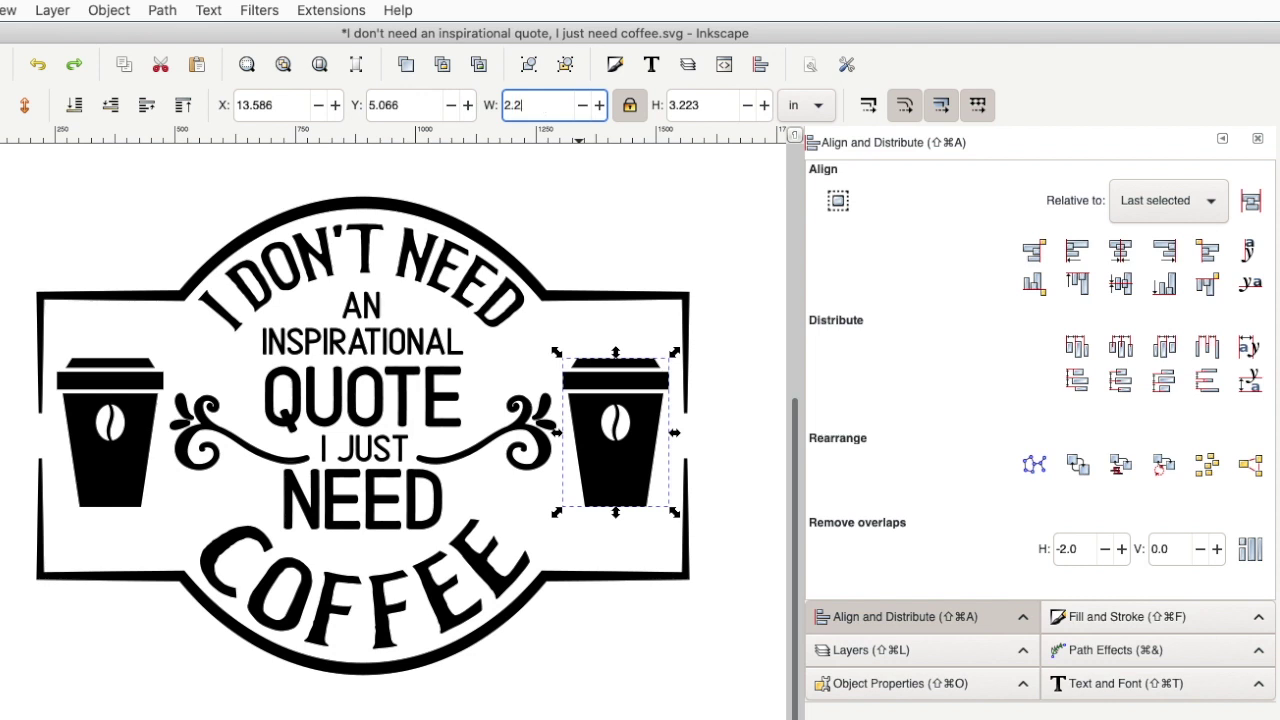
type("2.2")
key("Return")
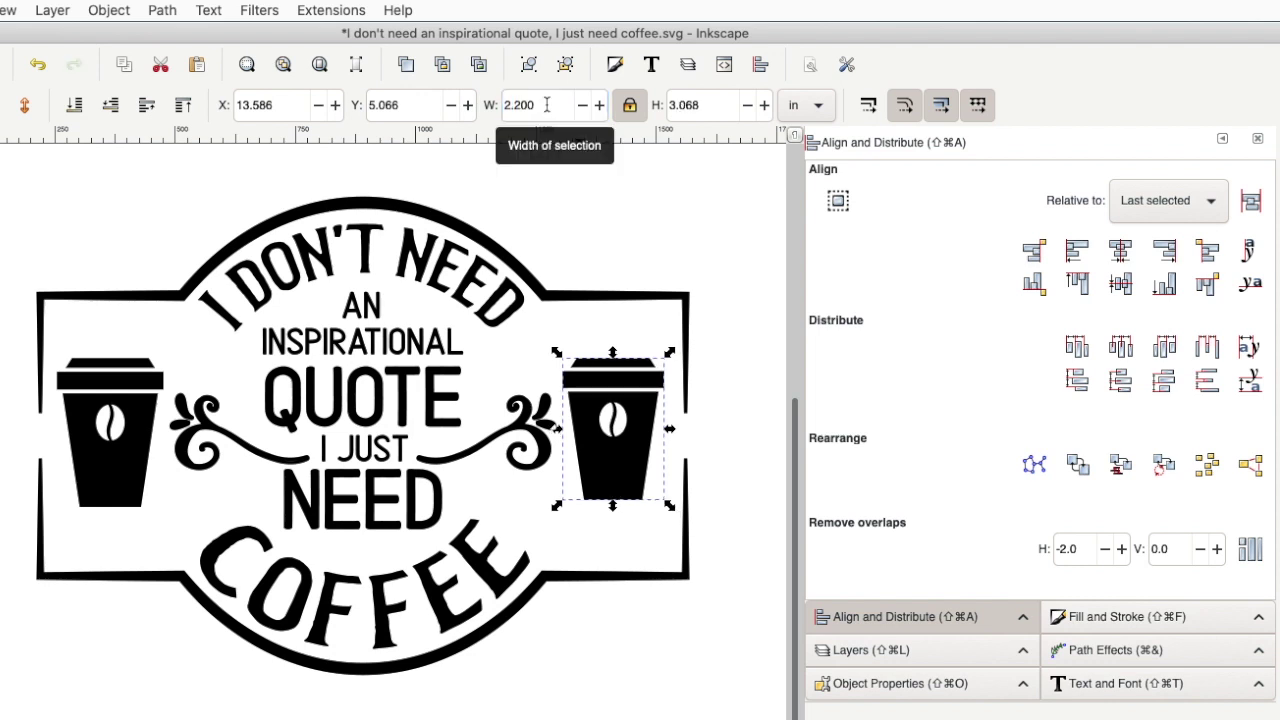
left_click(38, 62)
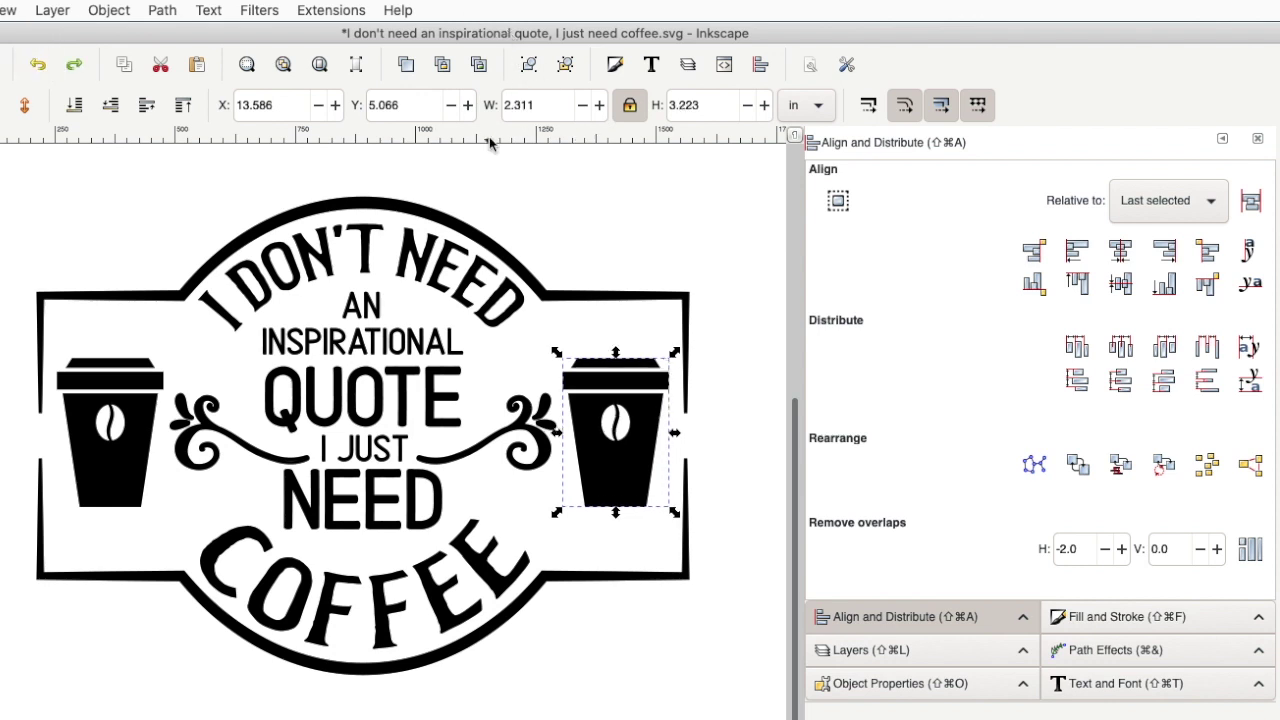
left_click(629, 105)
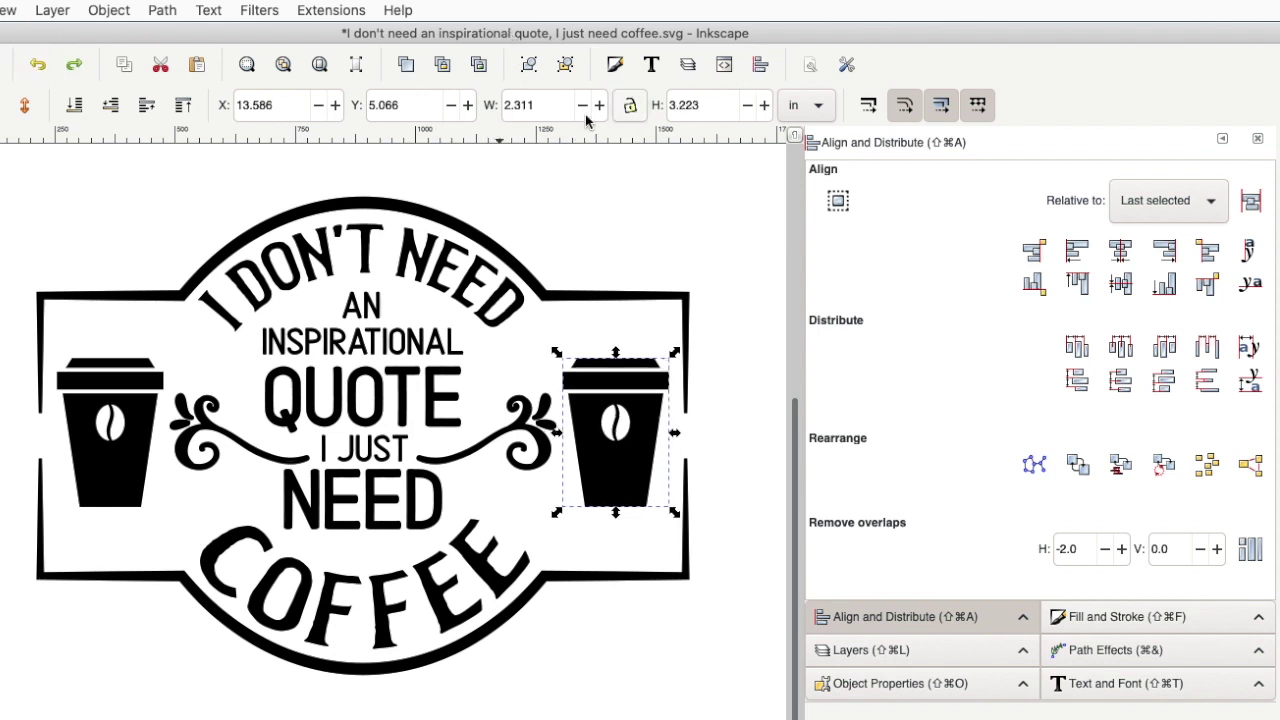
left_click(547, 105)
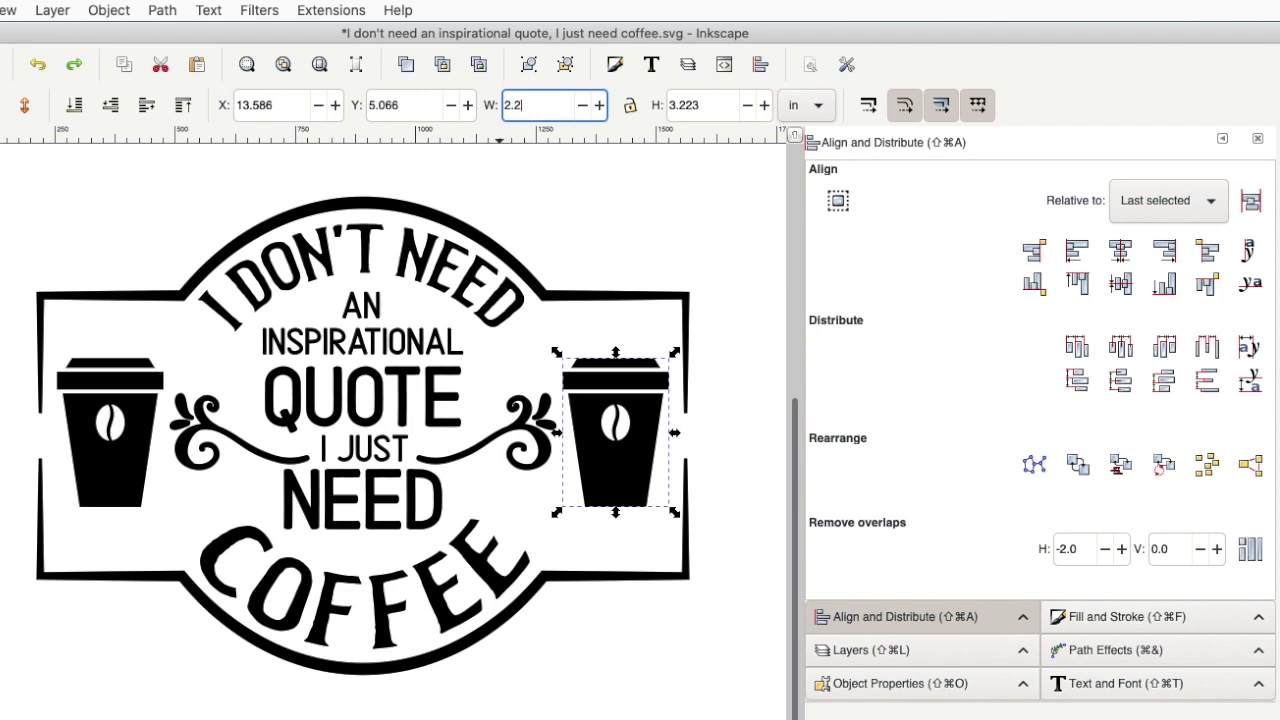
key("Return")
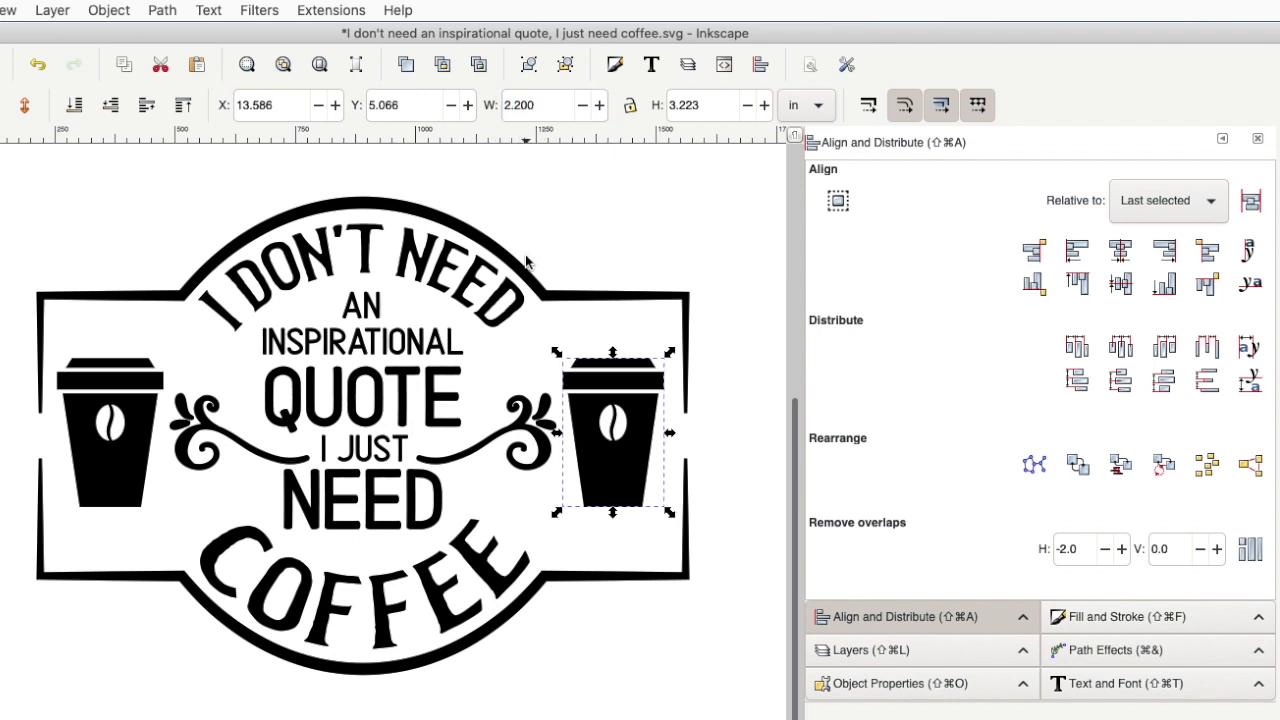
Step: Nudge the right cup slightly right, undoing a trial vertical stretch
key("Right")
key("Right")
key("Right")
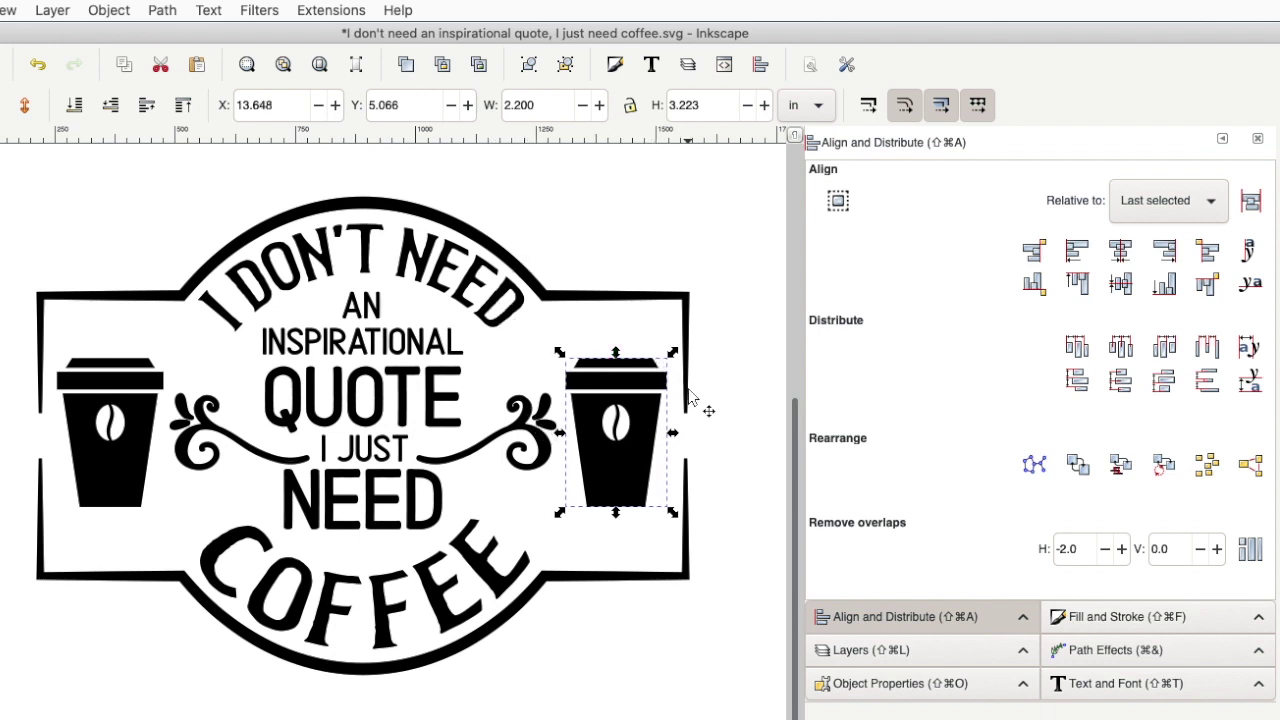
left_click(616, 515)
left_click_drag(616, 515, 617, 540)
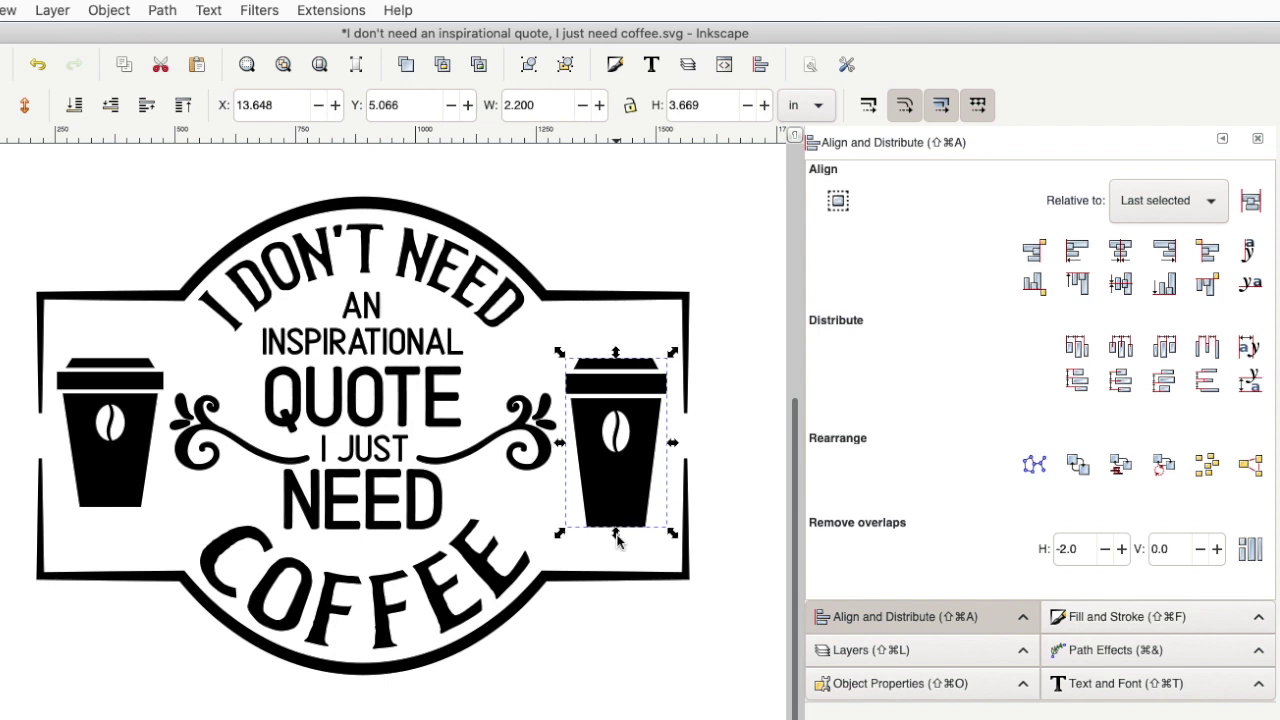
left_click(37, 65)
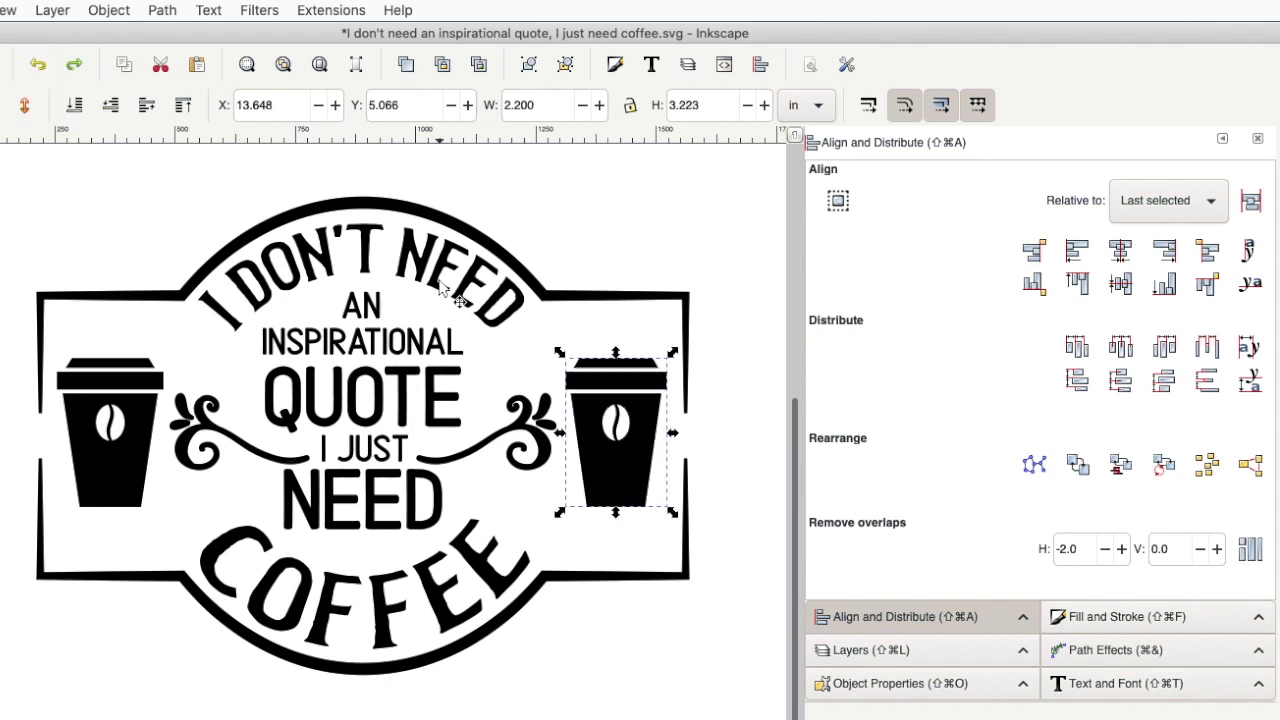
left_click(615, 457)
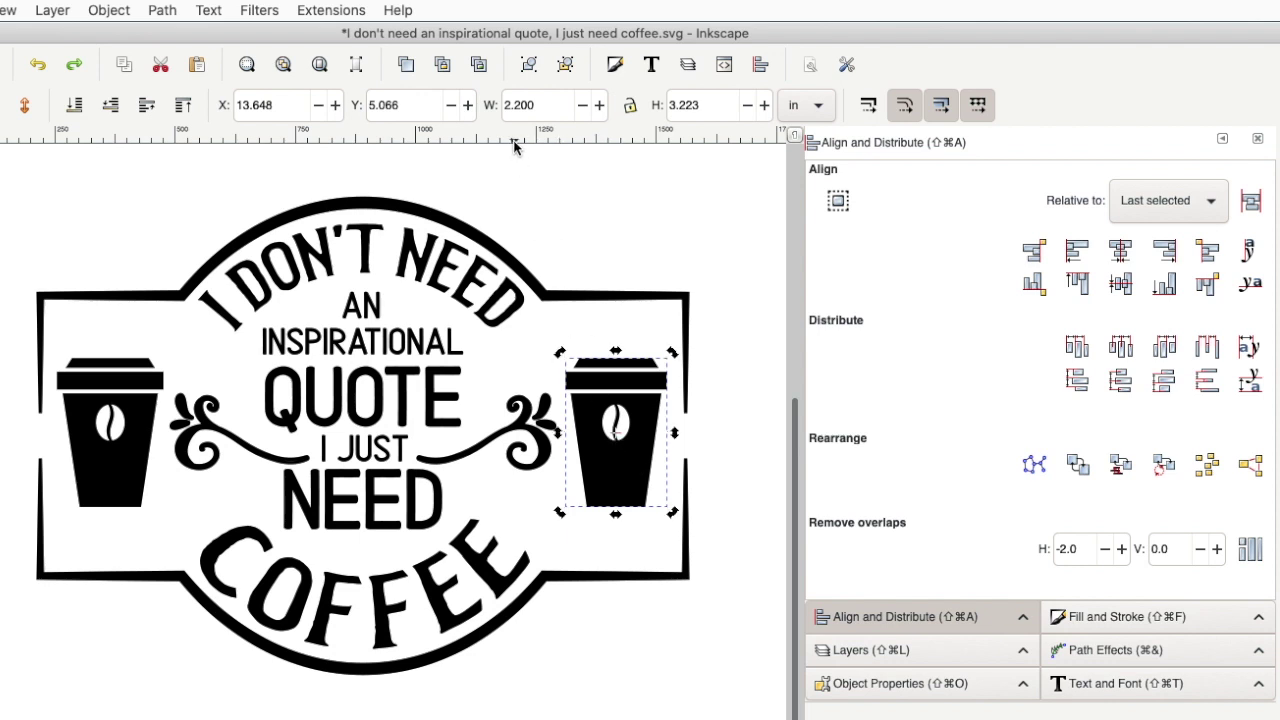
Step: Set the left cup's width to 2.2 in, then group it with the right cup
left_click(134, 484)
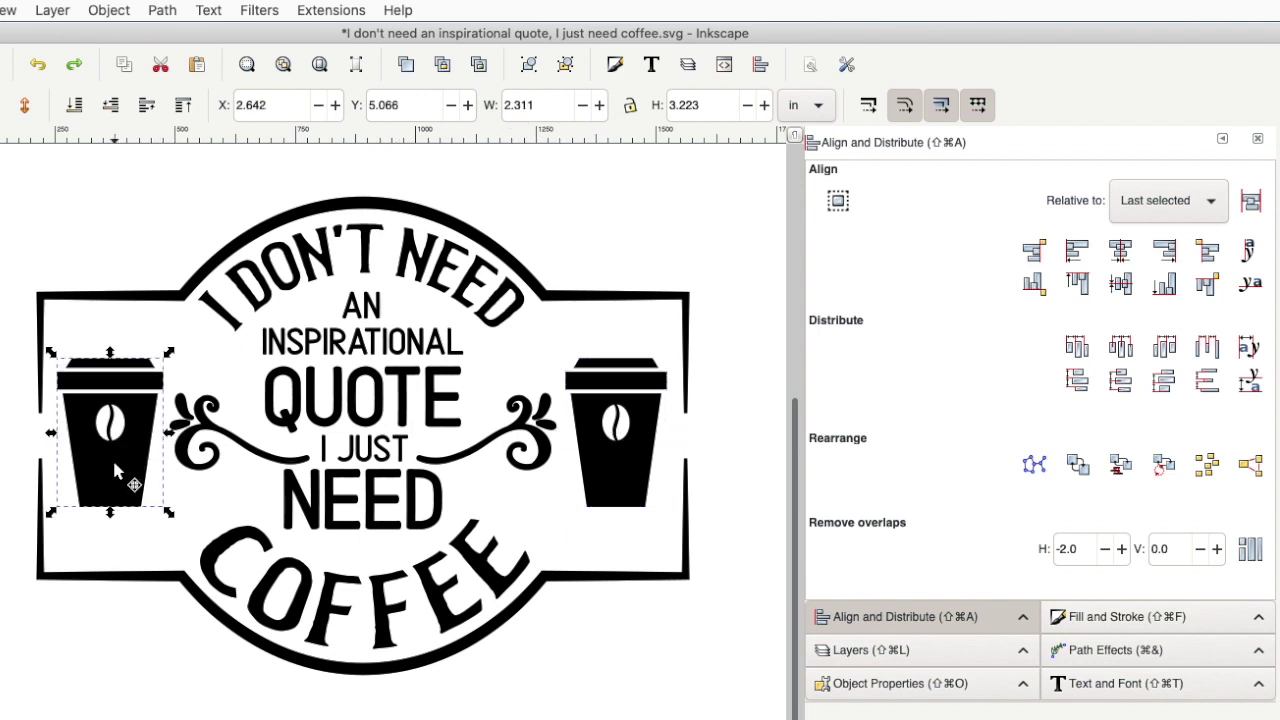
left_click(558, 104)
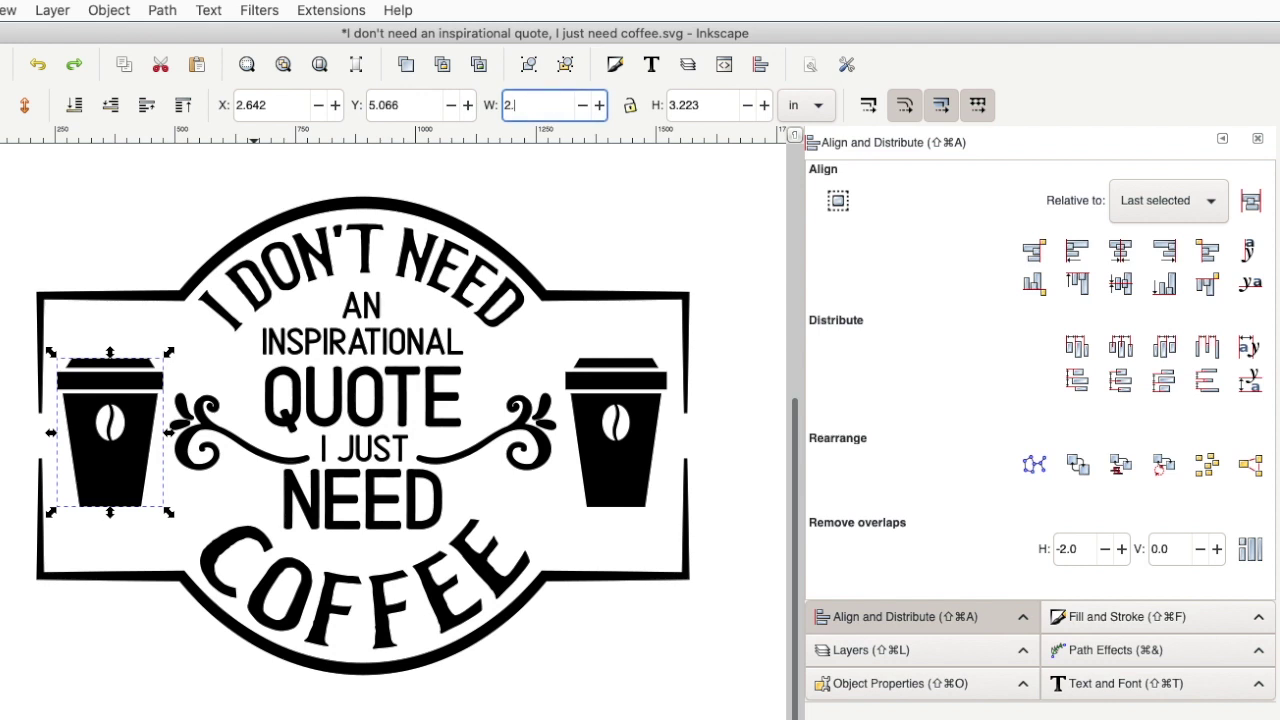
key("Return")
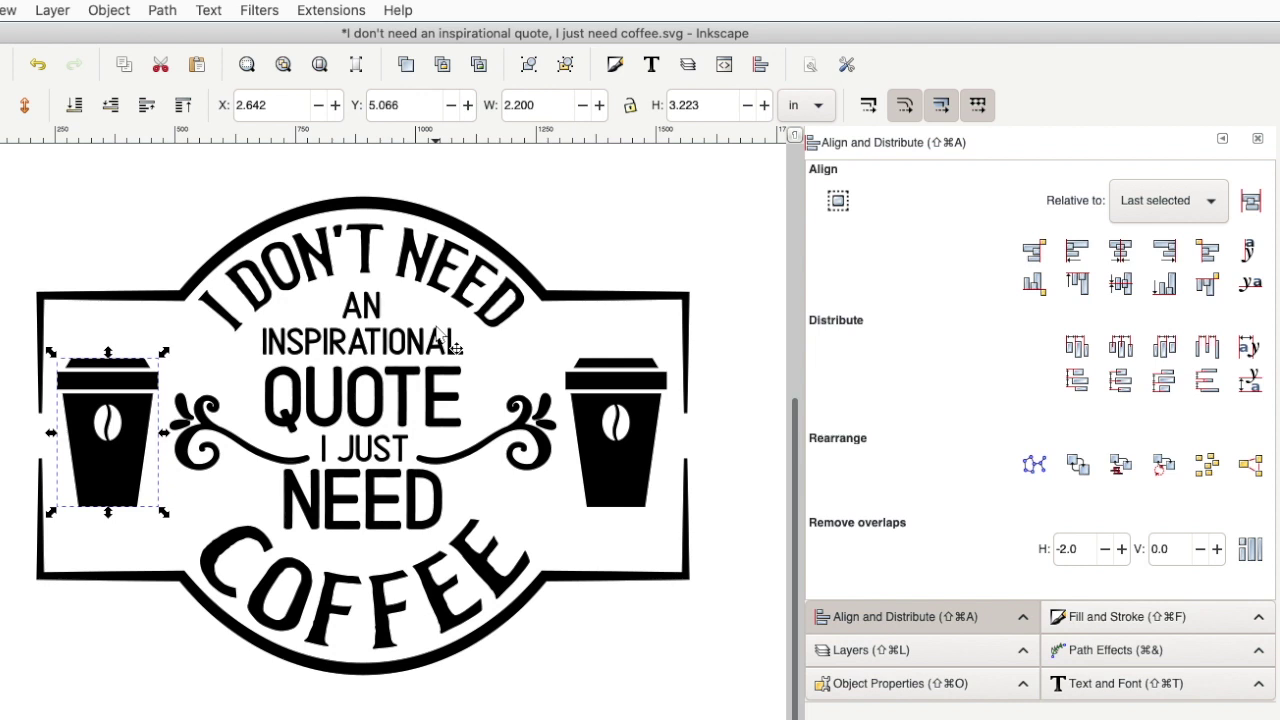
left_click(627, 463, "shift")
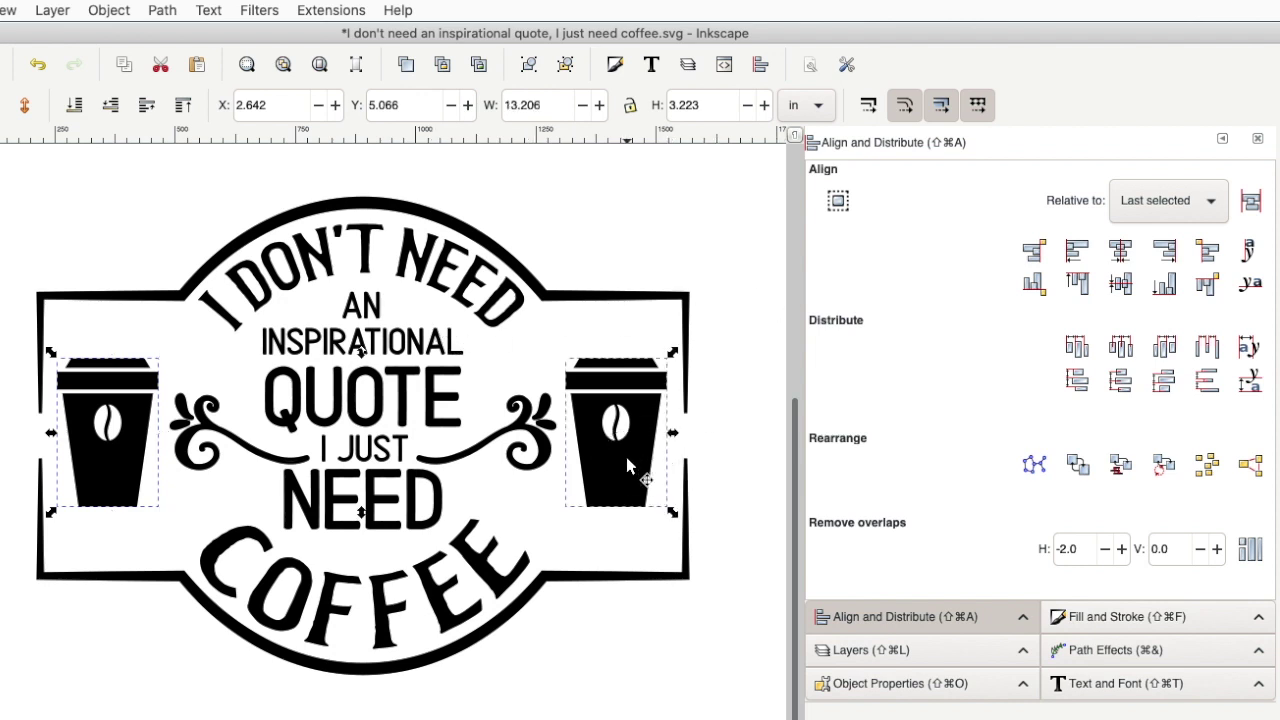
left_click(108, 10)
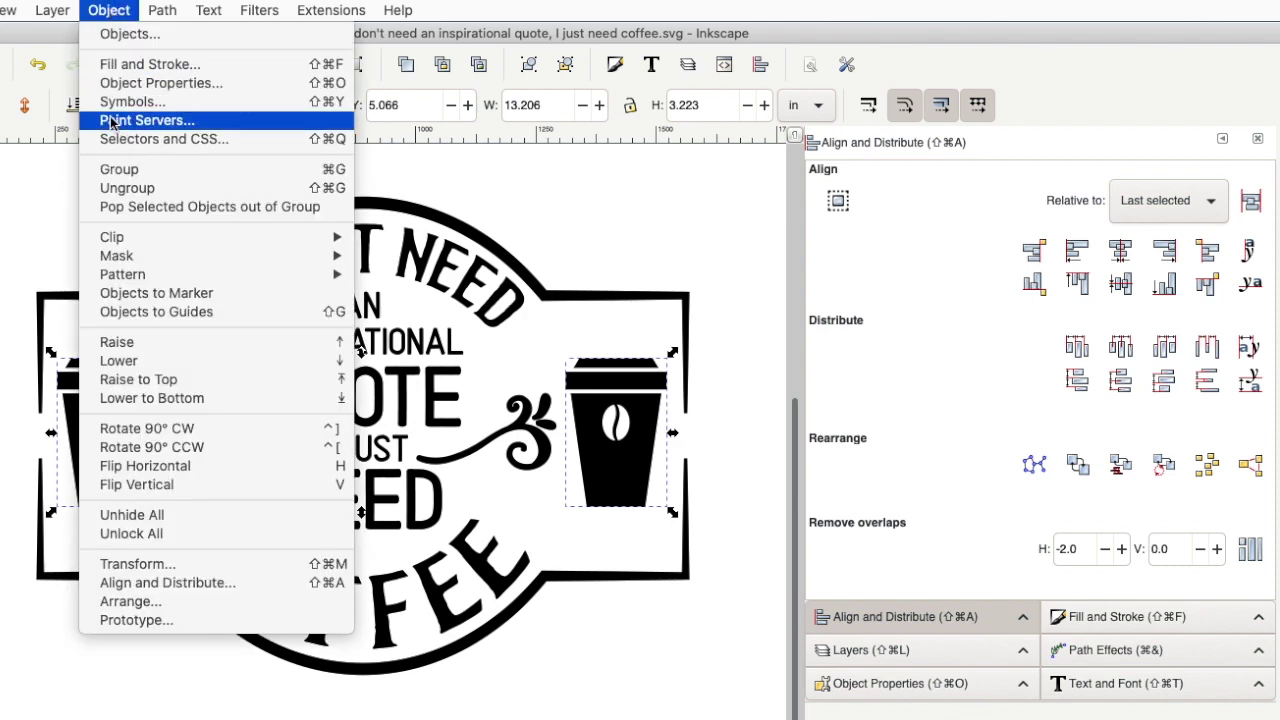
left_click(119, 169)
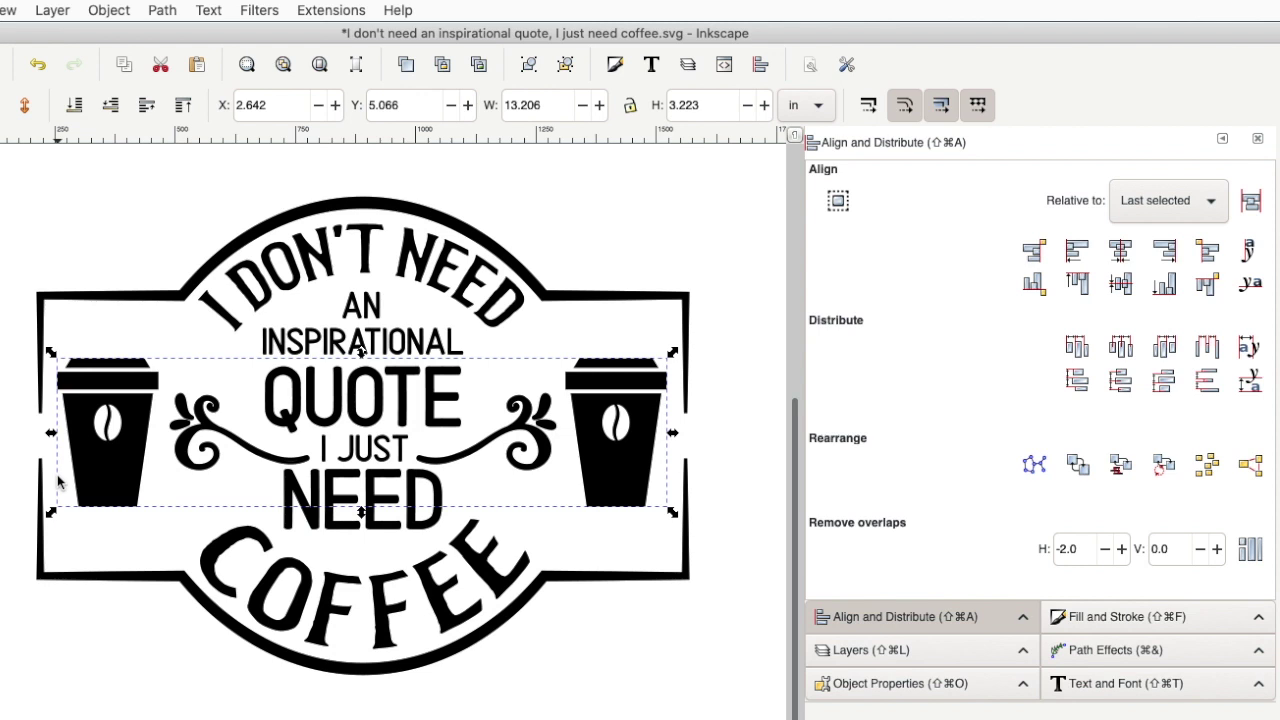
Step: Add the outer black frame to the selection and centre the cups band on the vertical axis
left_click(43, 567, "shift")
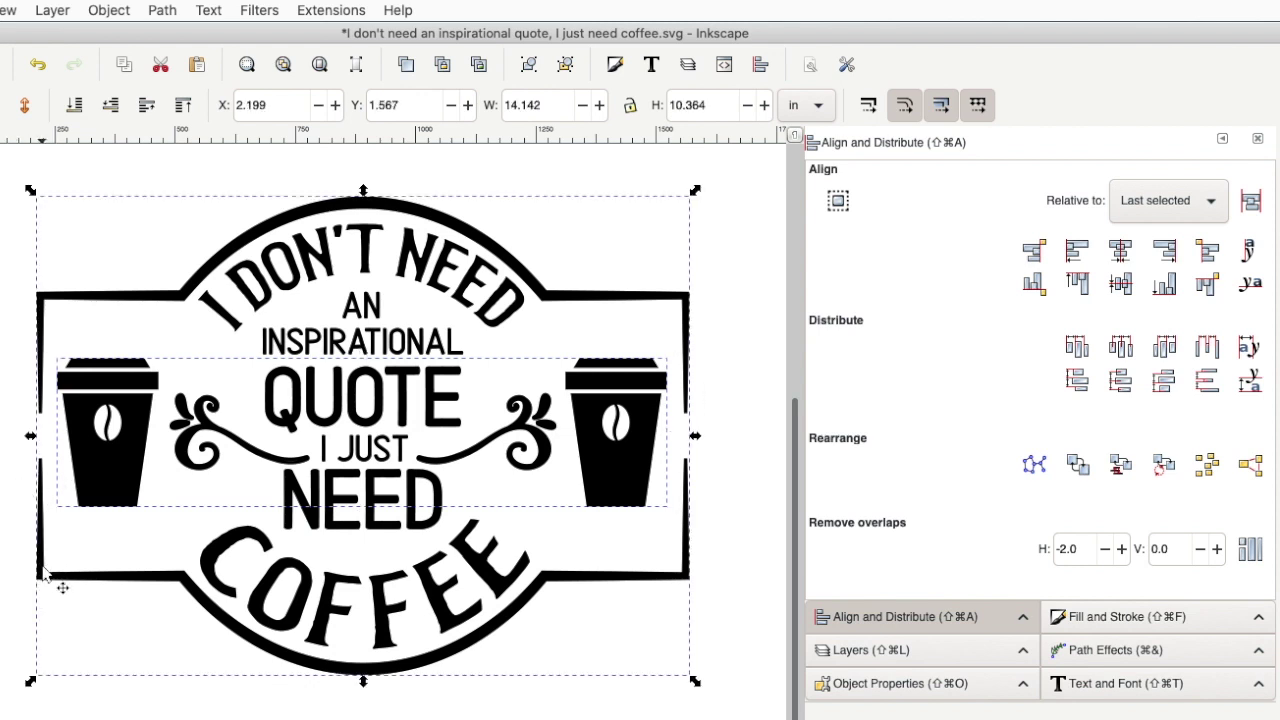
left_click(1120, 253)
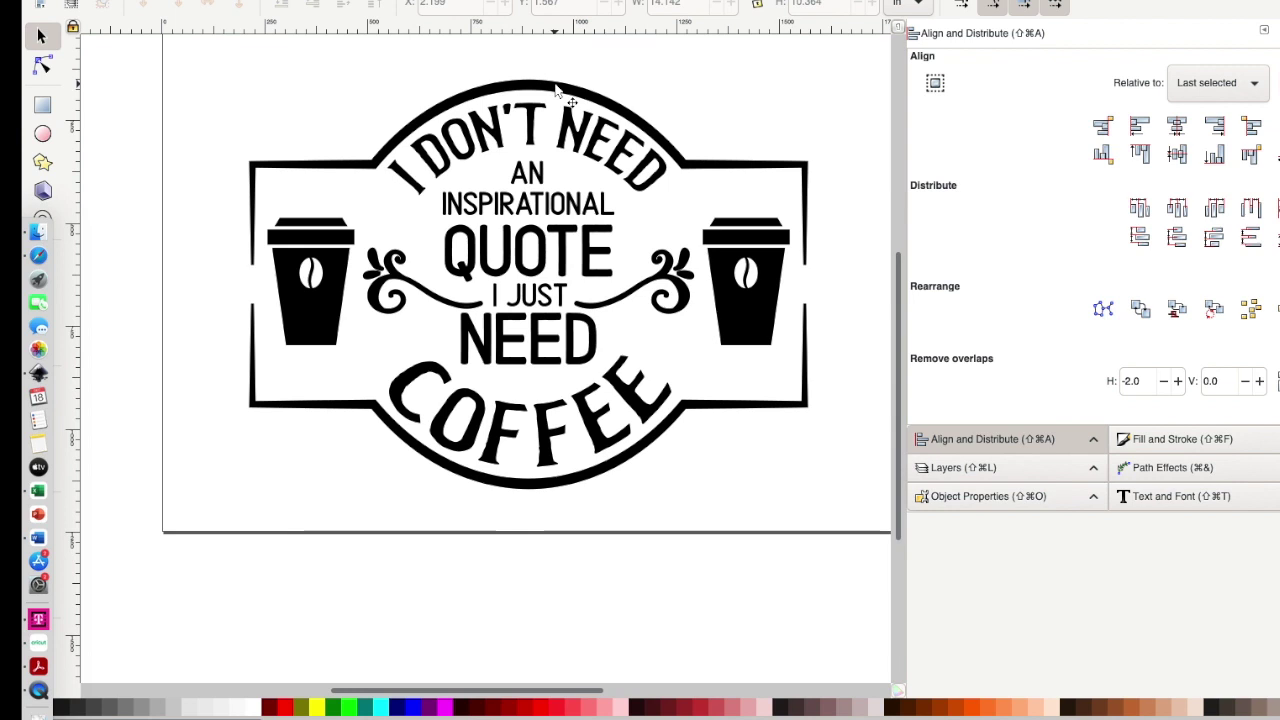
Step: Select the coffee cups and try teal, then dark green fills on them
left_click(767, 340)
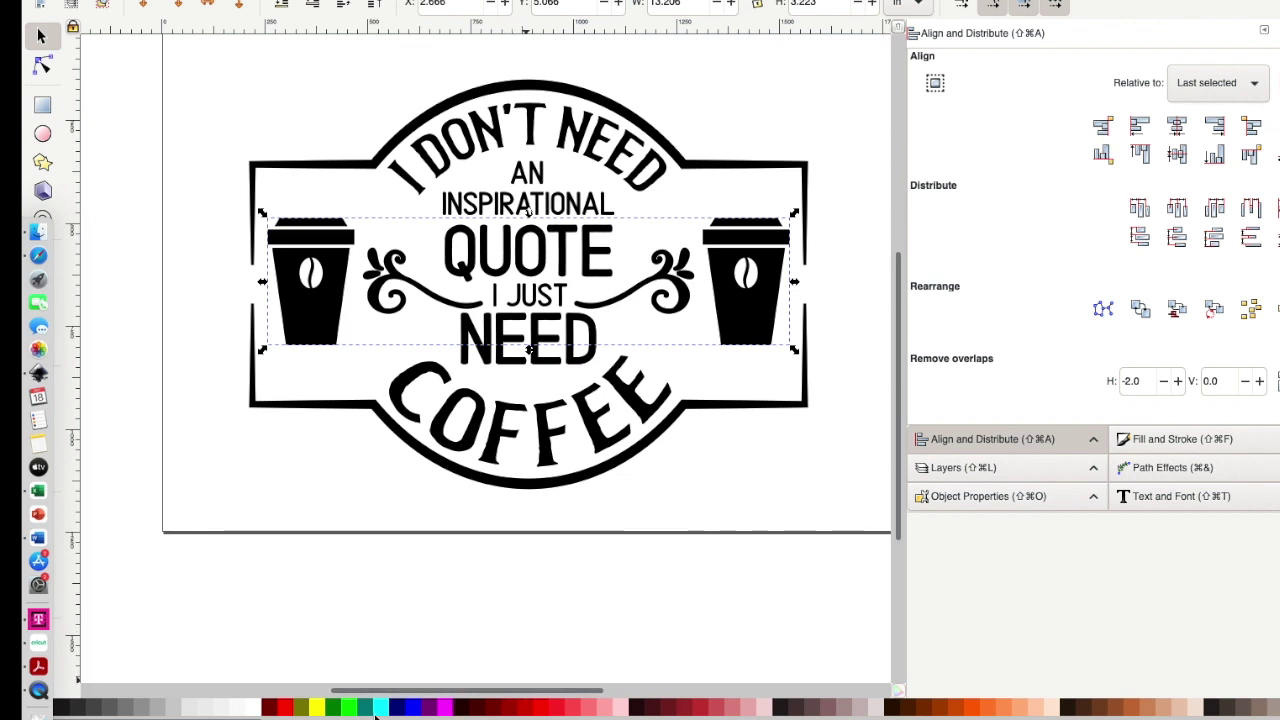
left_click(370, 708)
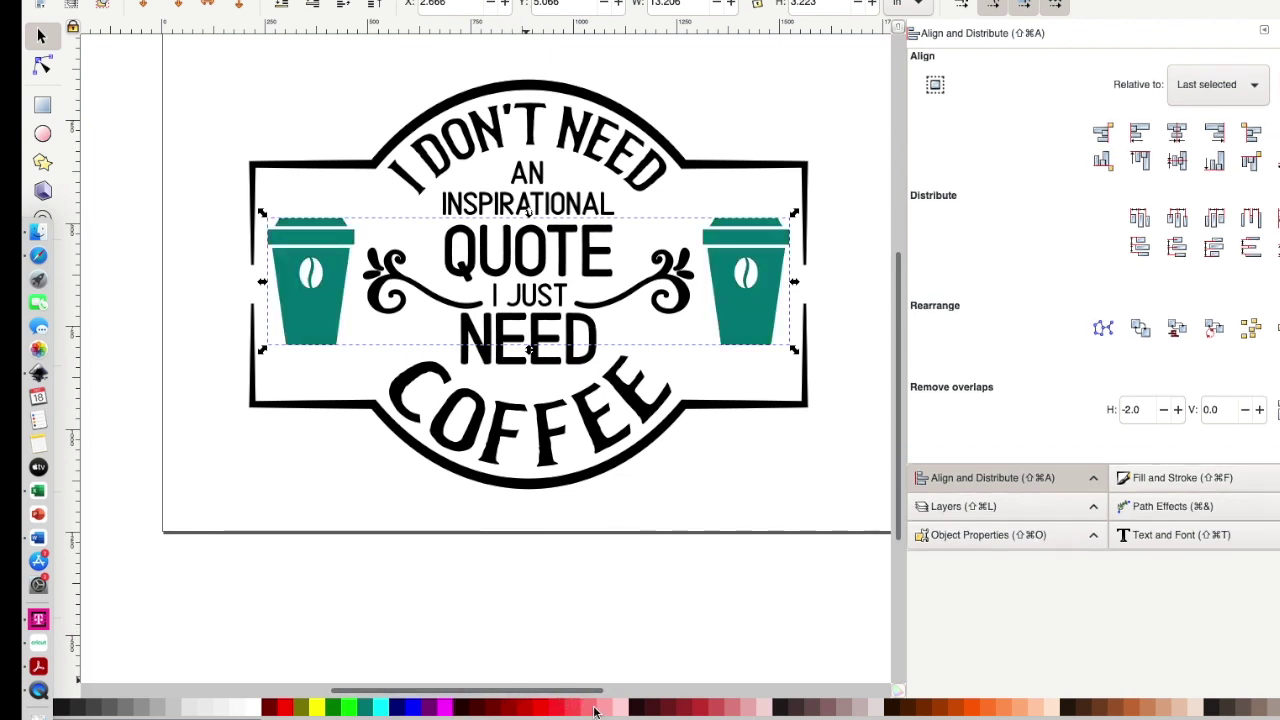
scroll(595, 710, "down", 3)
scroll(595, 710, "down", 5)
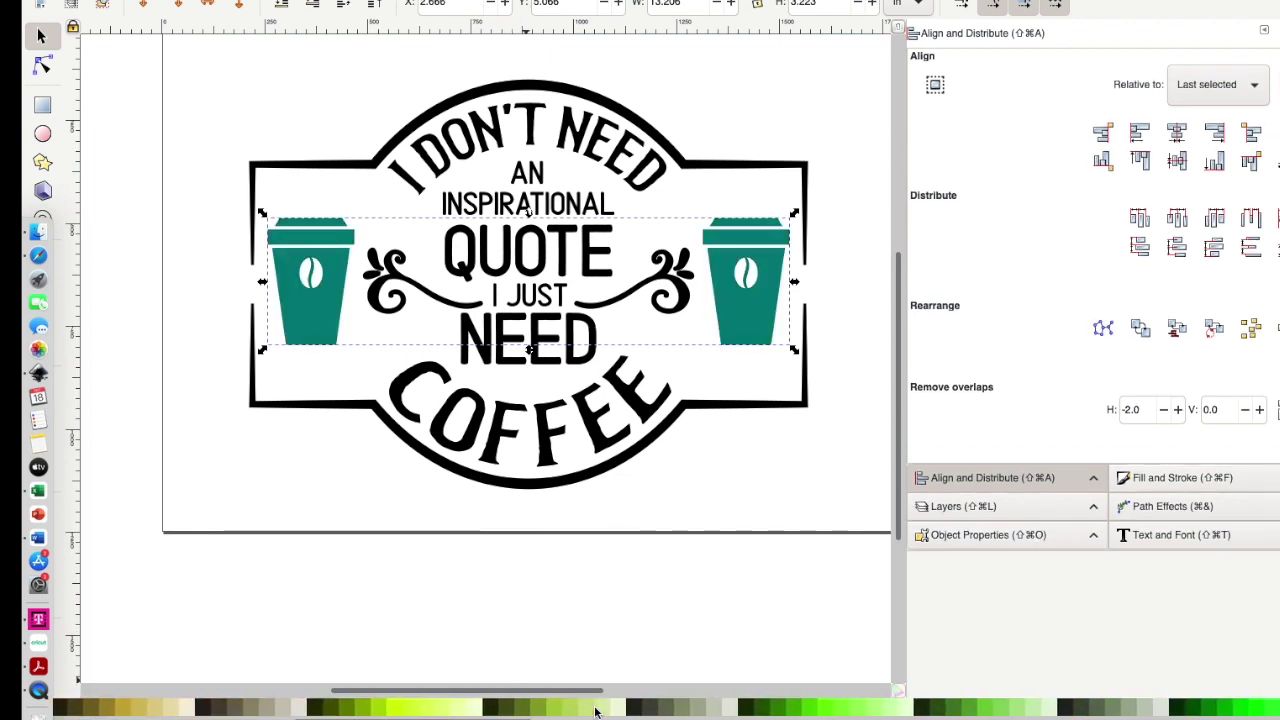
scroll(595, 710, "down", 4)
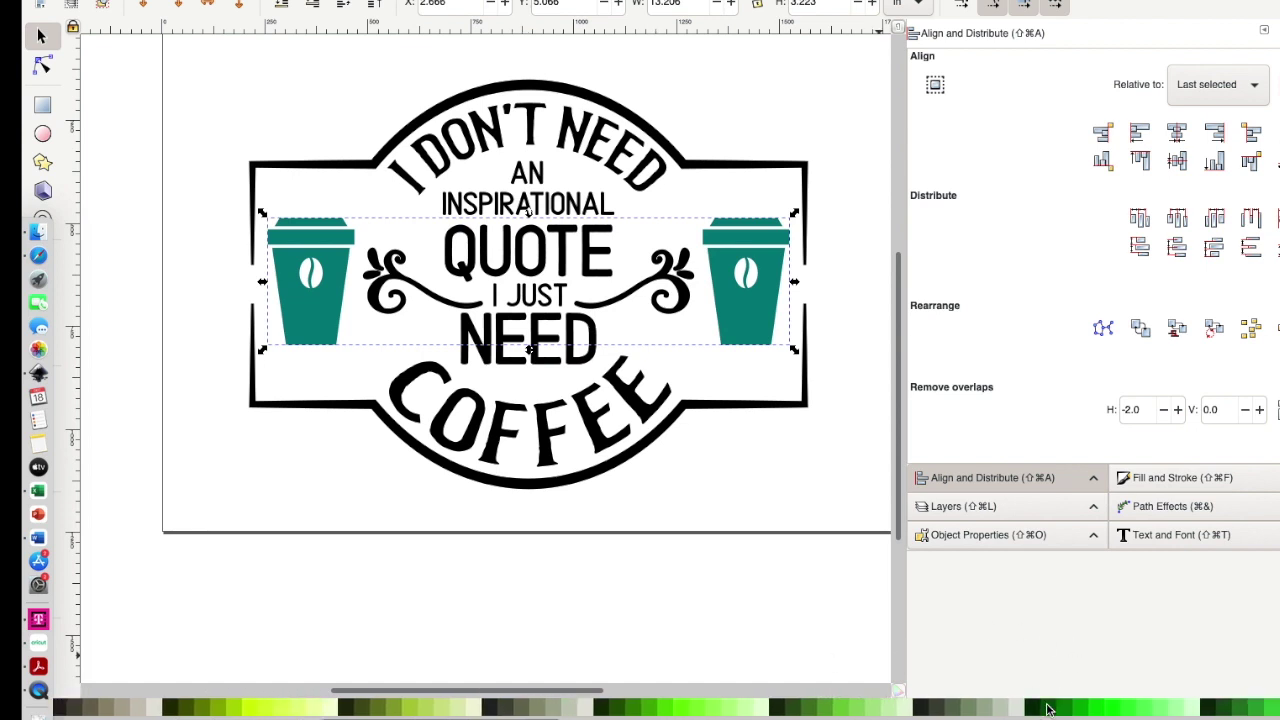
left_click(1049, 710)
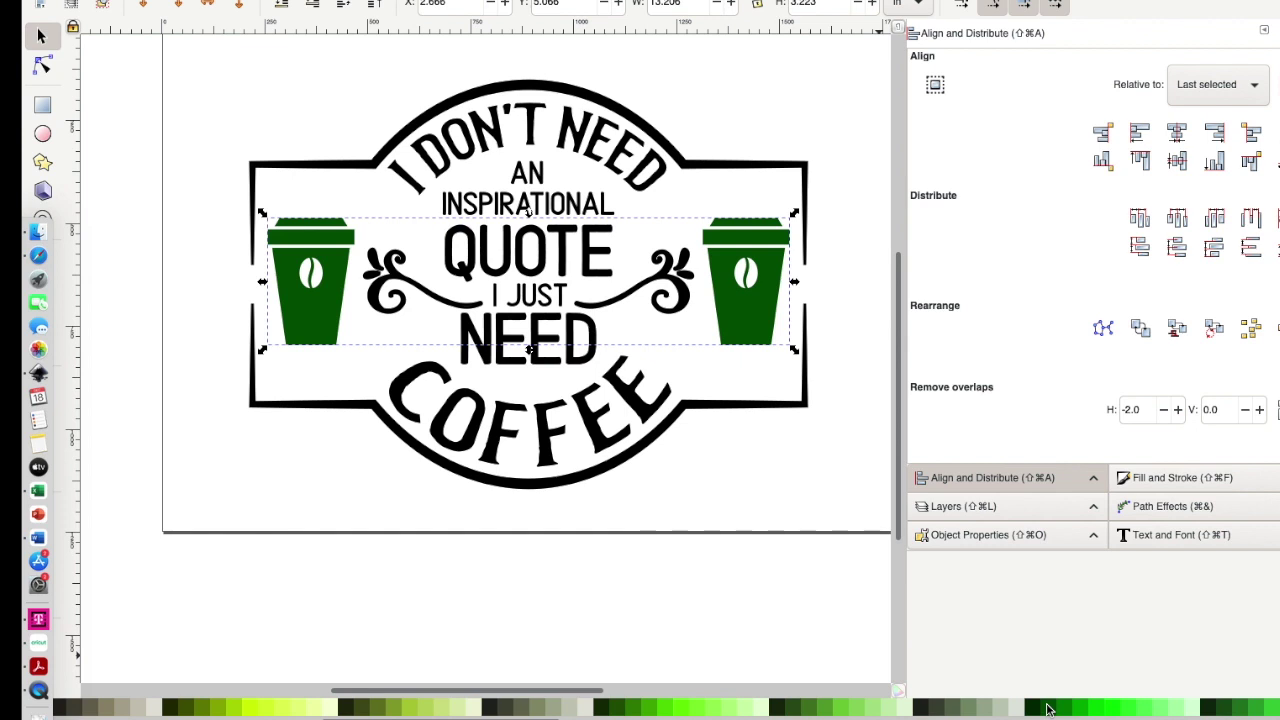
Step: Compare brown shades on the cups, settle on a lighter brown, and deselect
scroll(1021, 714, "up", 8)
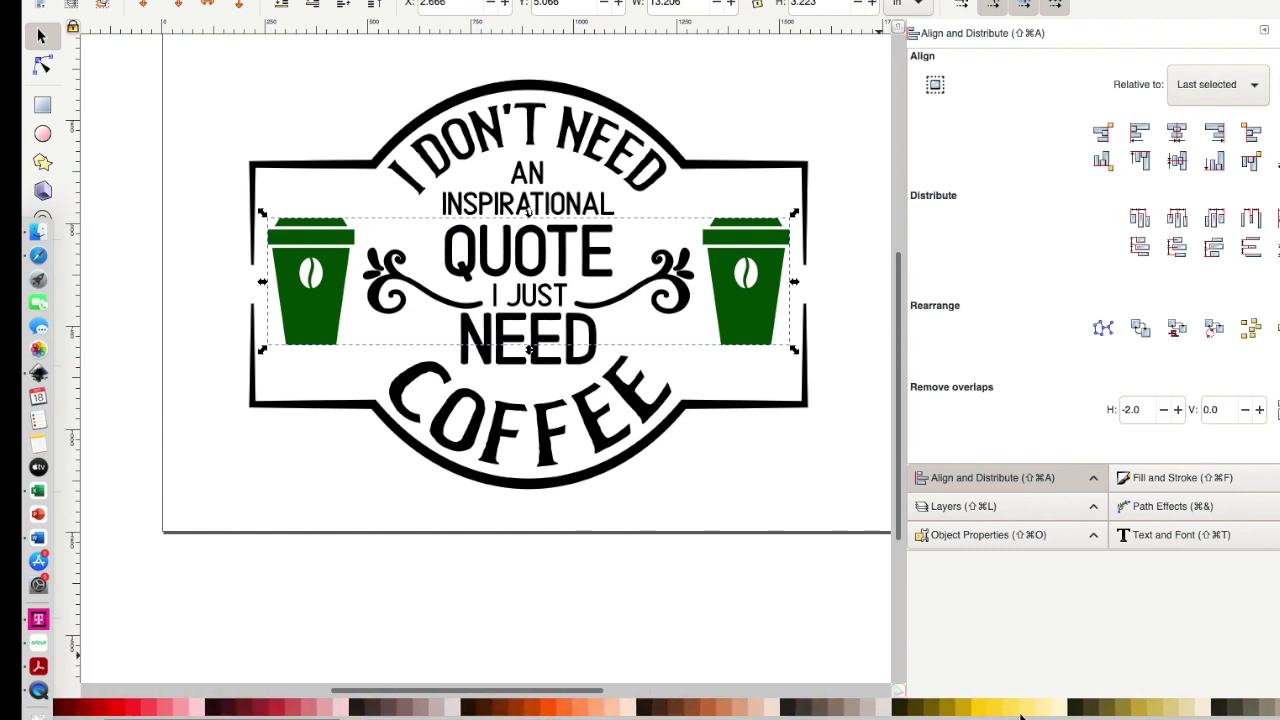
scroll(1021, 714, "up", 3)
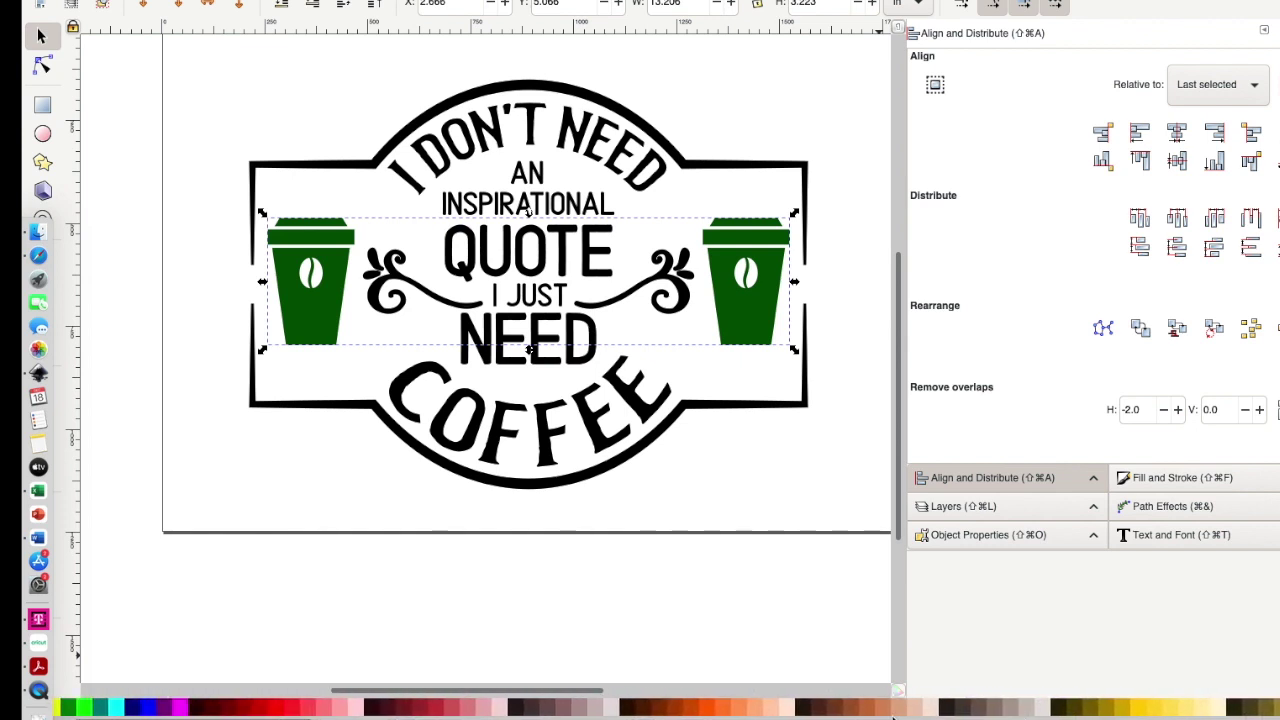
left_click(834, 710)
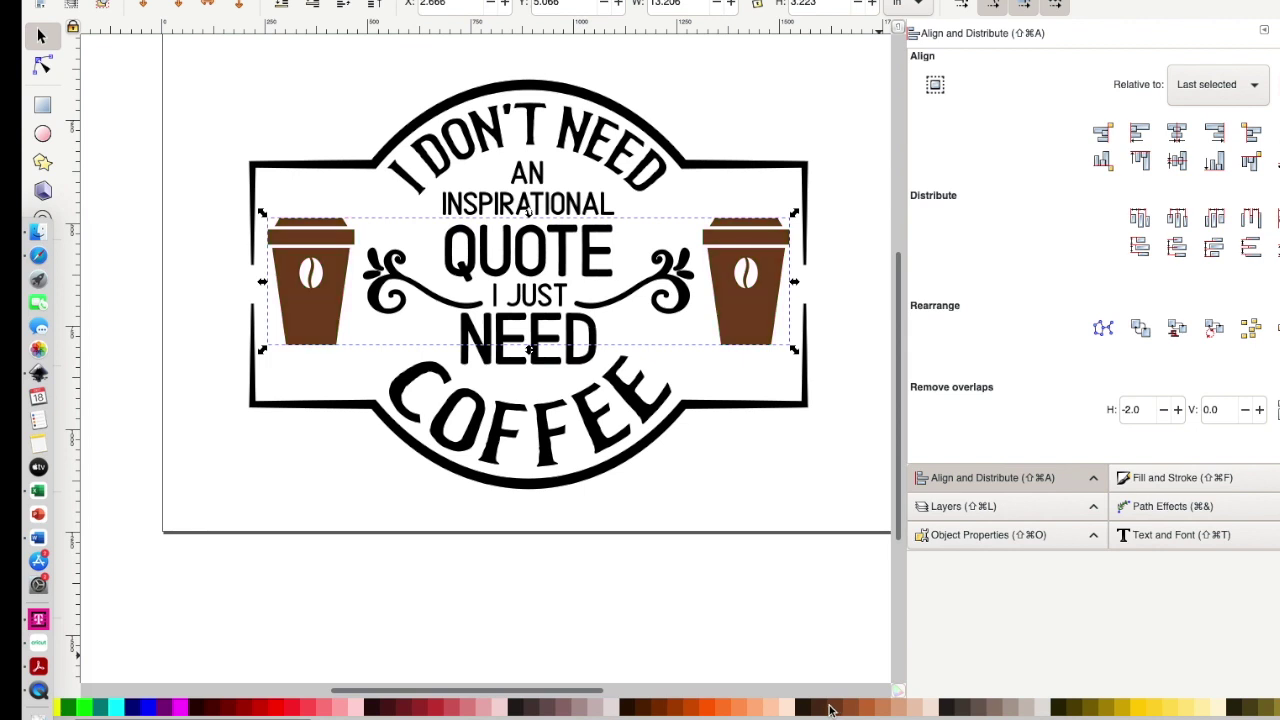
left_click(818, 710)
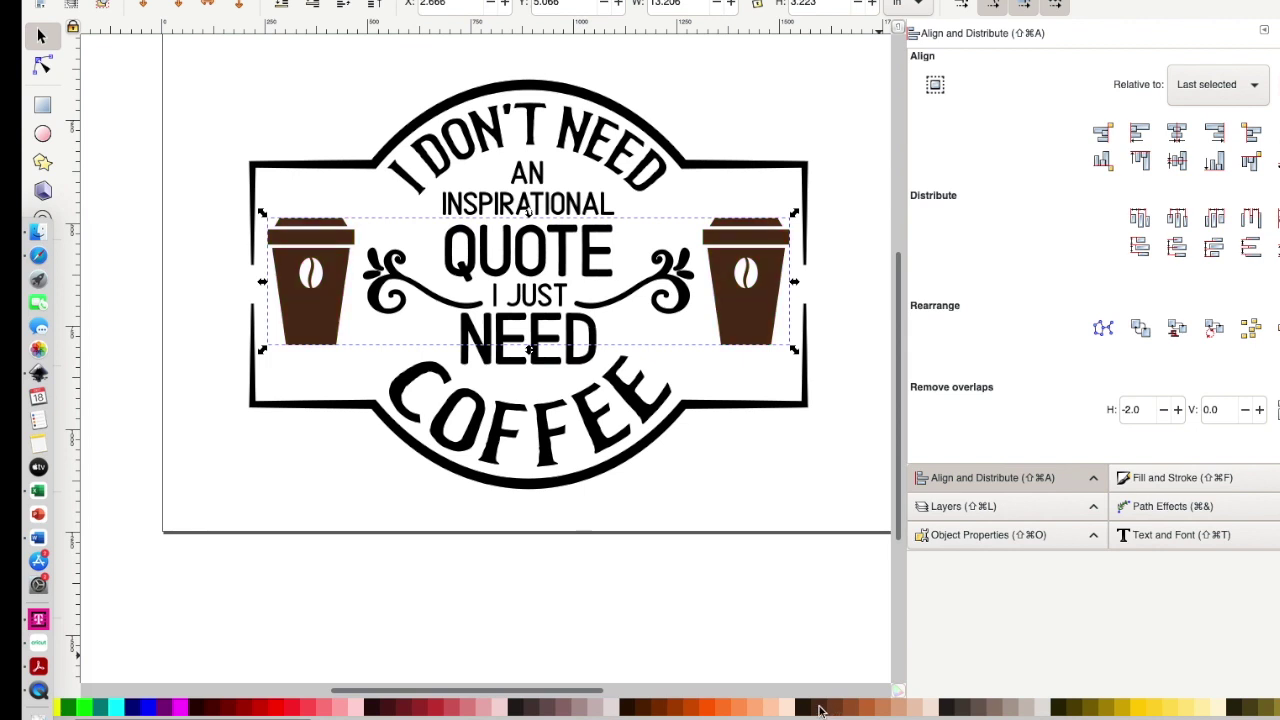
left_click(838, 596)
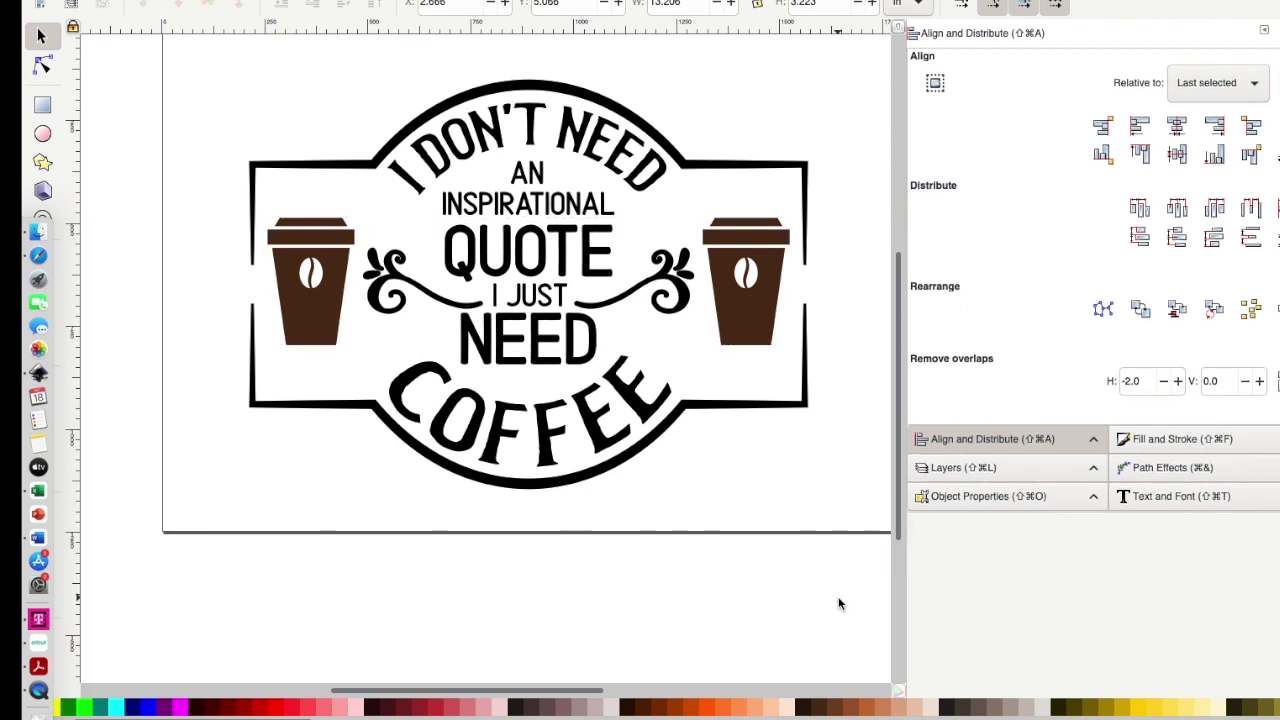
left_click(759, 314)
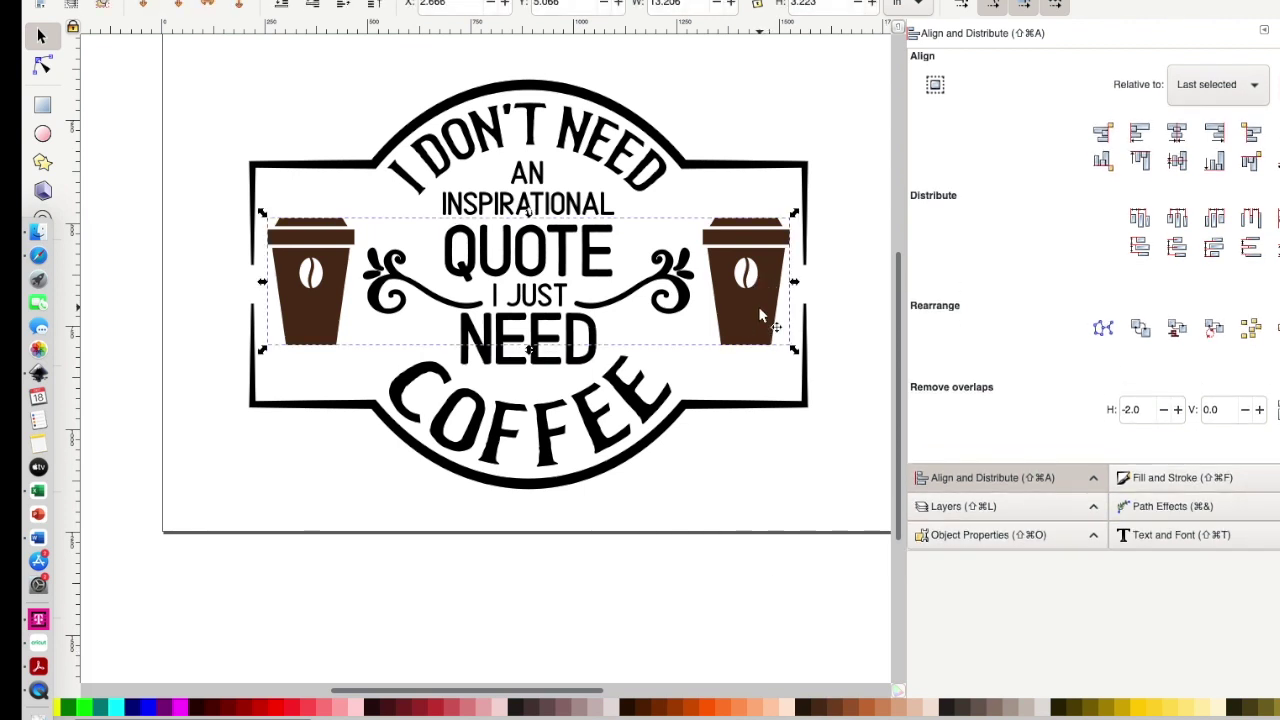
left_click(838, 709)
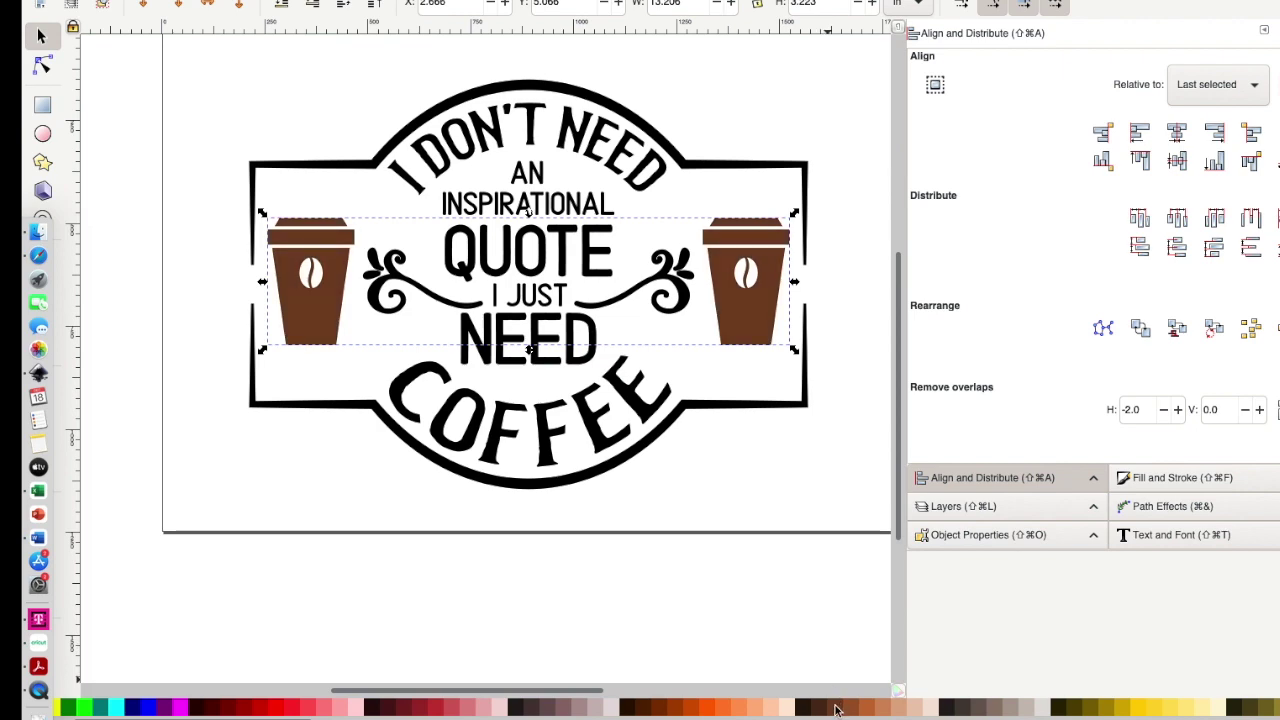
left_click(805, 581)
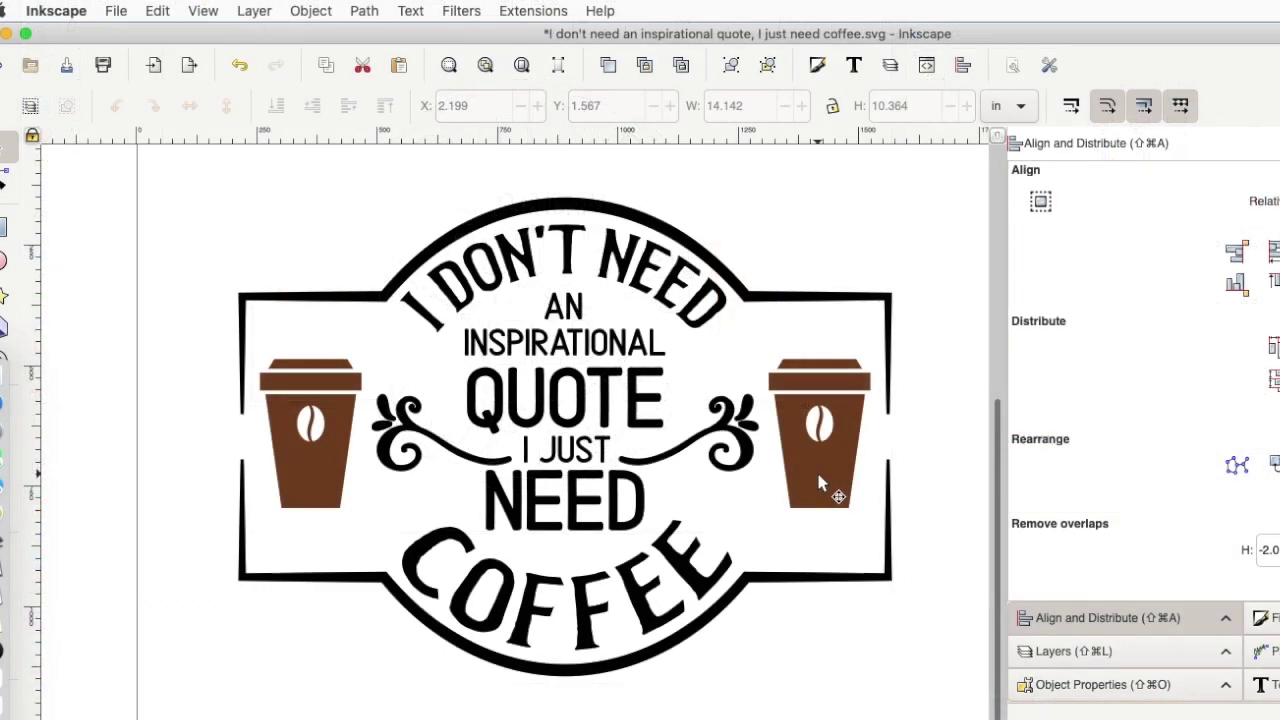
Step: Nudge the coffee cups up two small steps
left_click(744, 326)
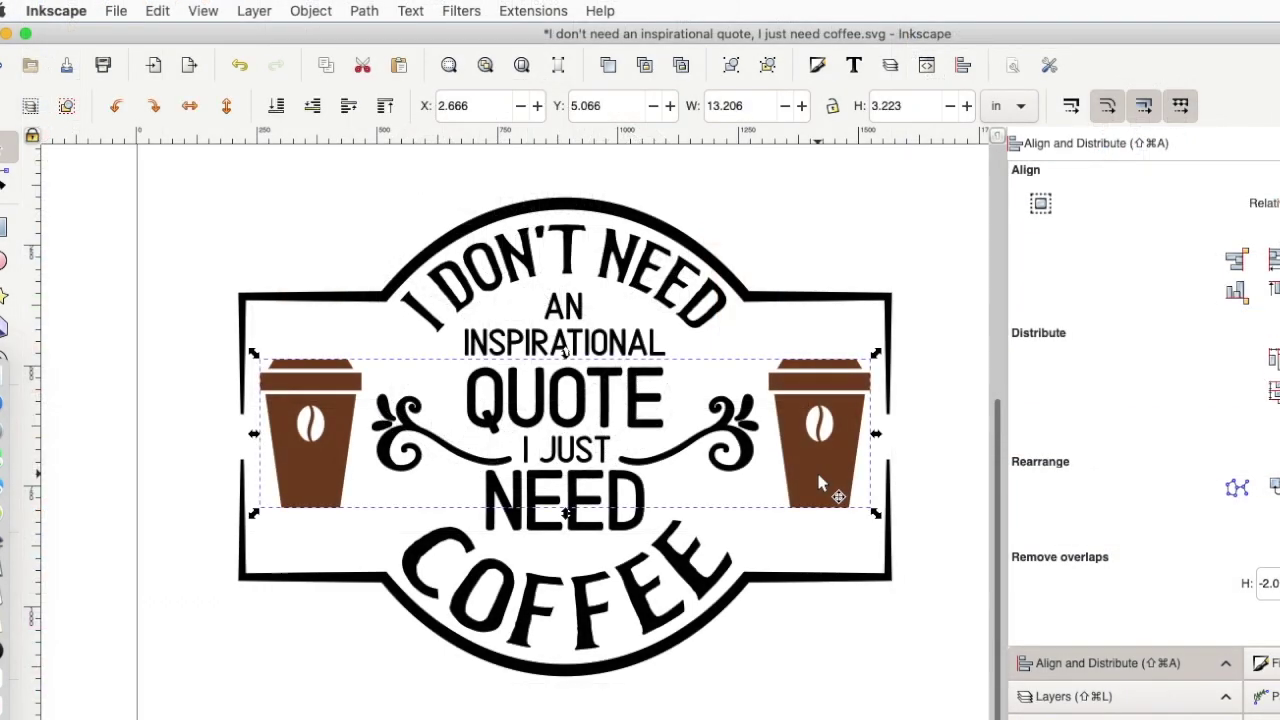
key("Up")
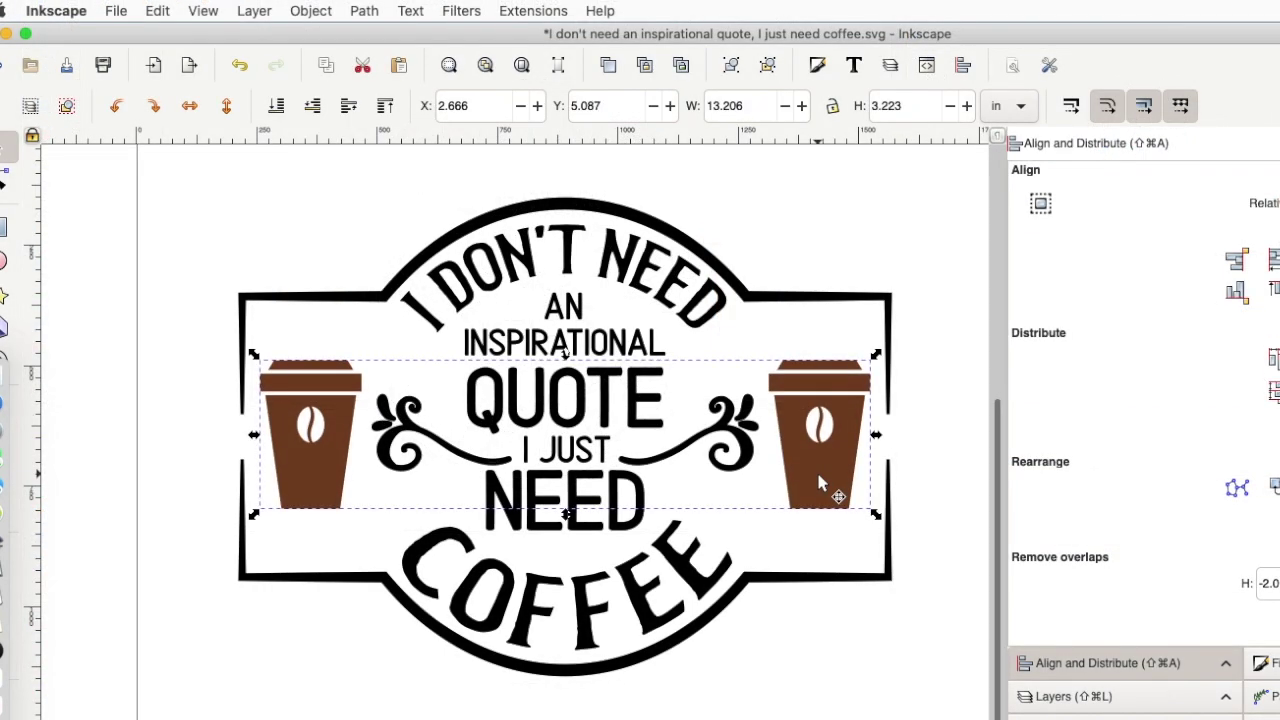
key("Up")
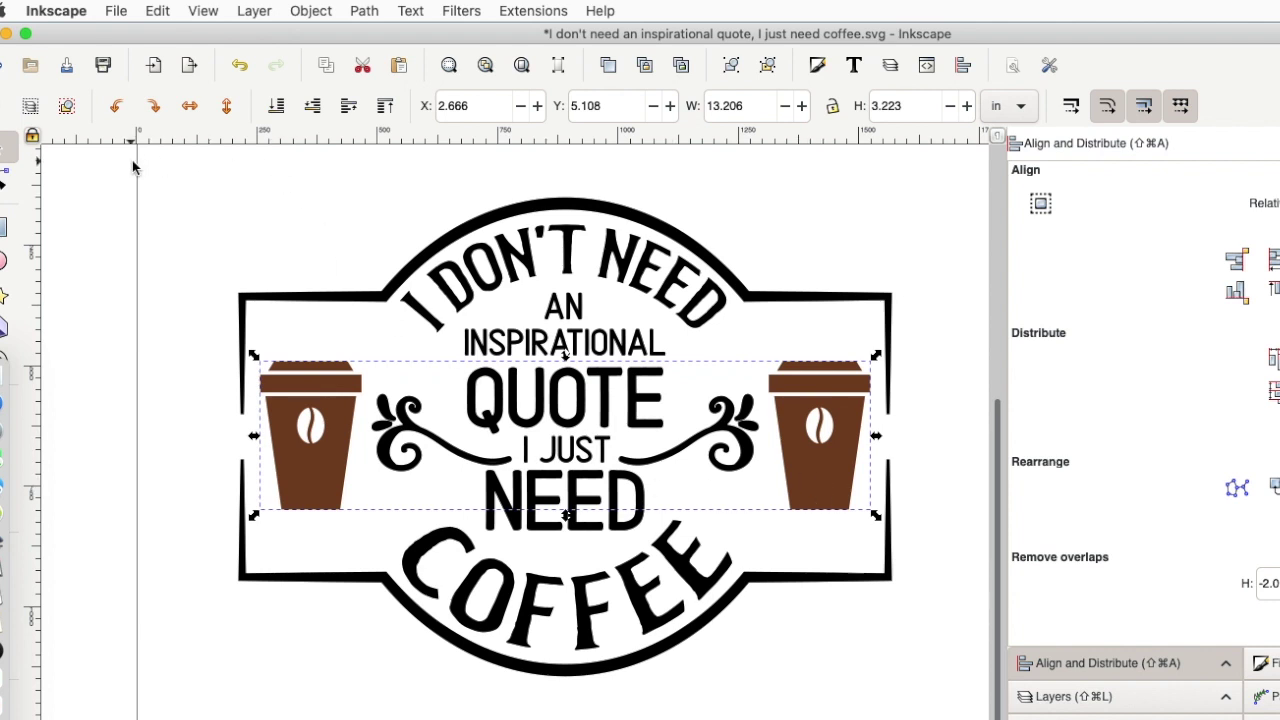
Step: Group every part of the badge into one object and flip it horizontally
left_click_drag(146, 158, 946, 715)
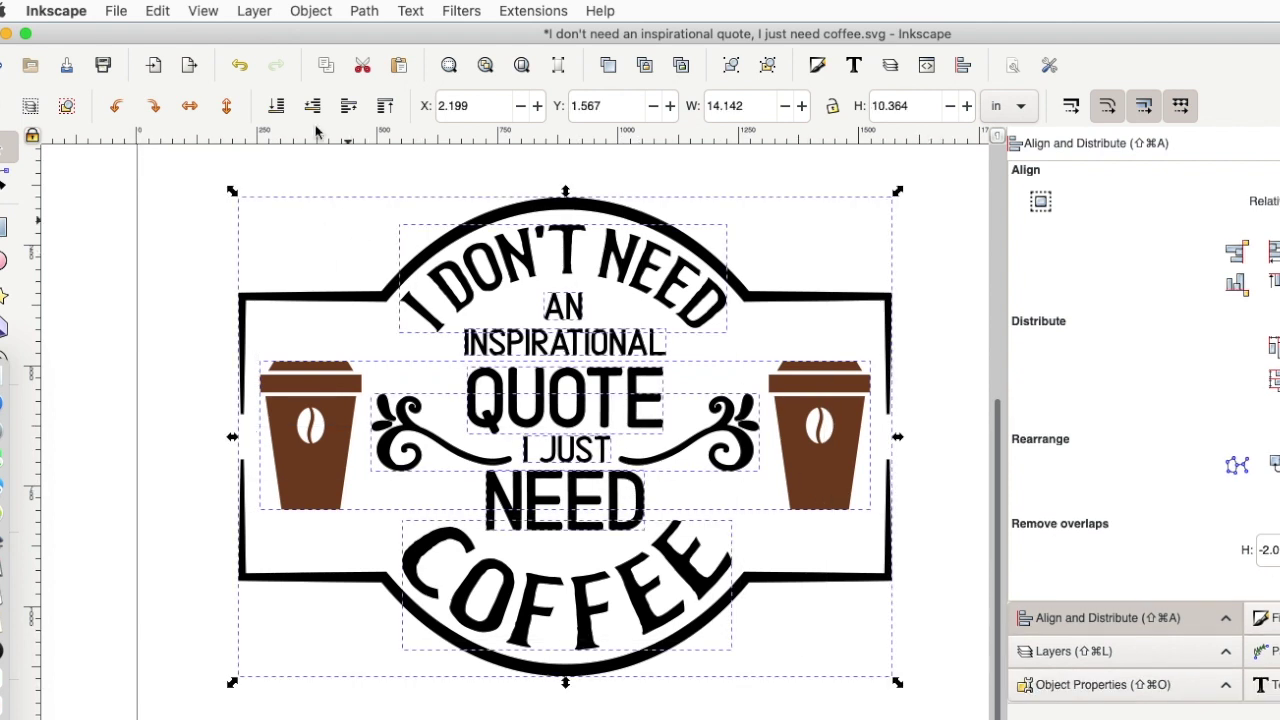
left_click(304, 11)
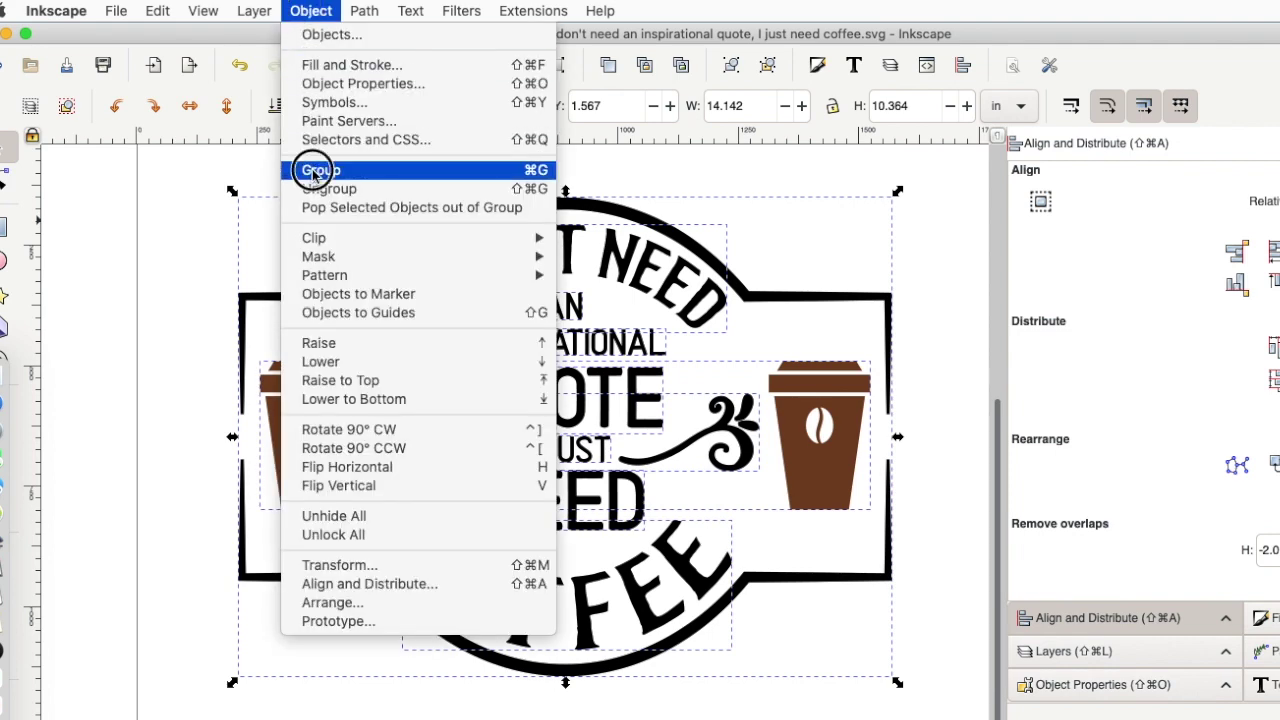
left_click(313, 172)
left_click(311, 11)
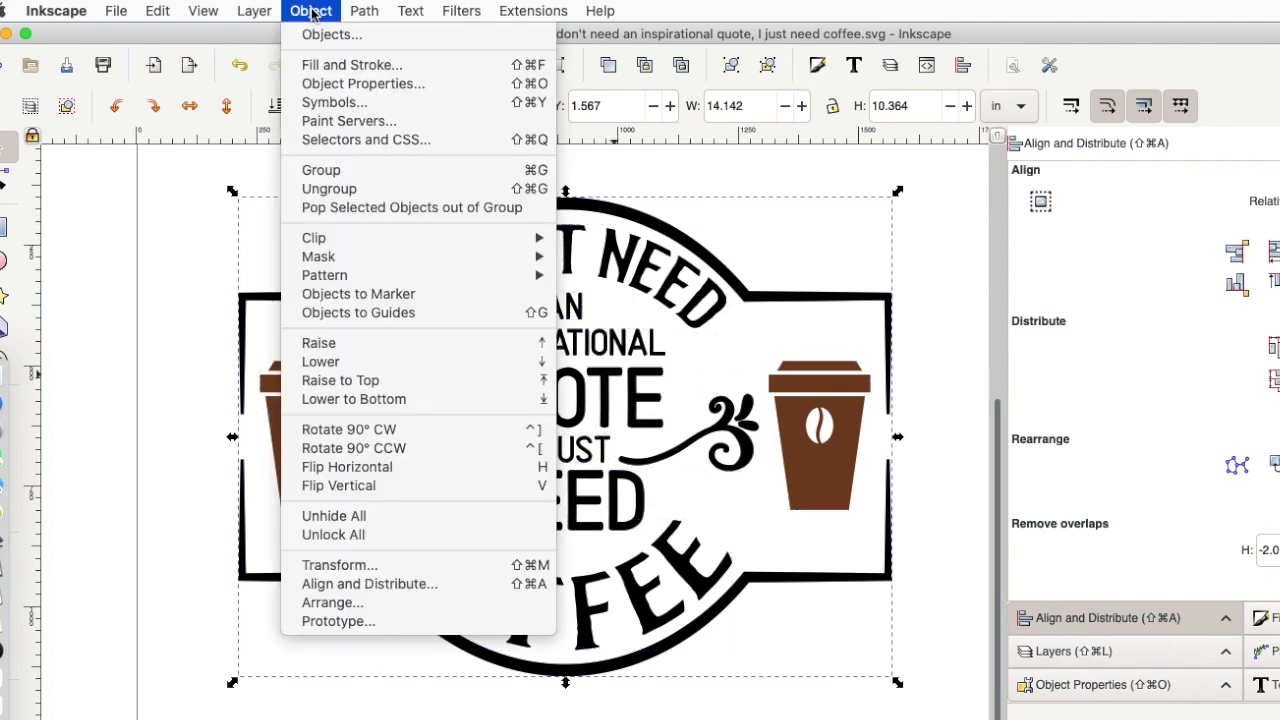
left_click(322, 476)
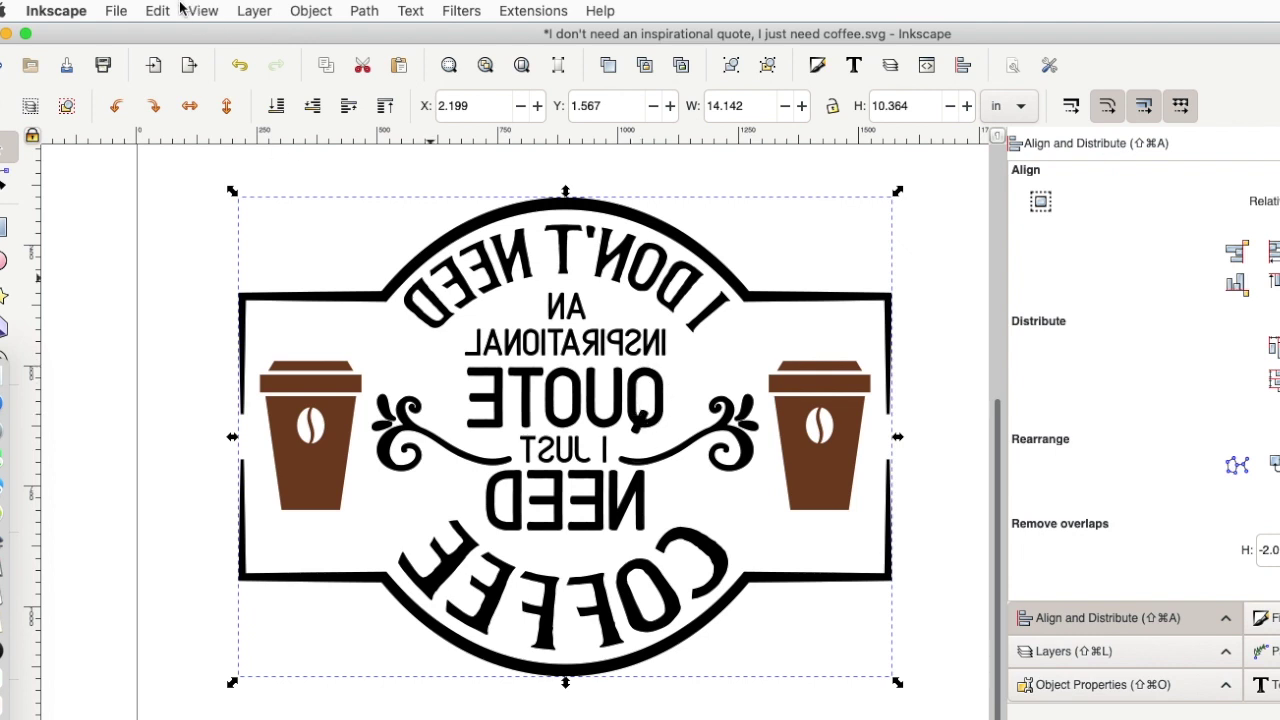
Step: Open the Print dialog and set two-sided printing to One Sided
left_click(116, 12)
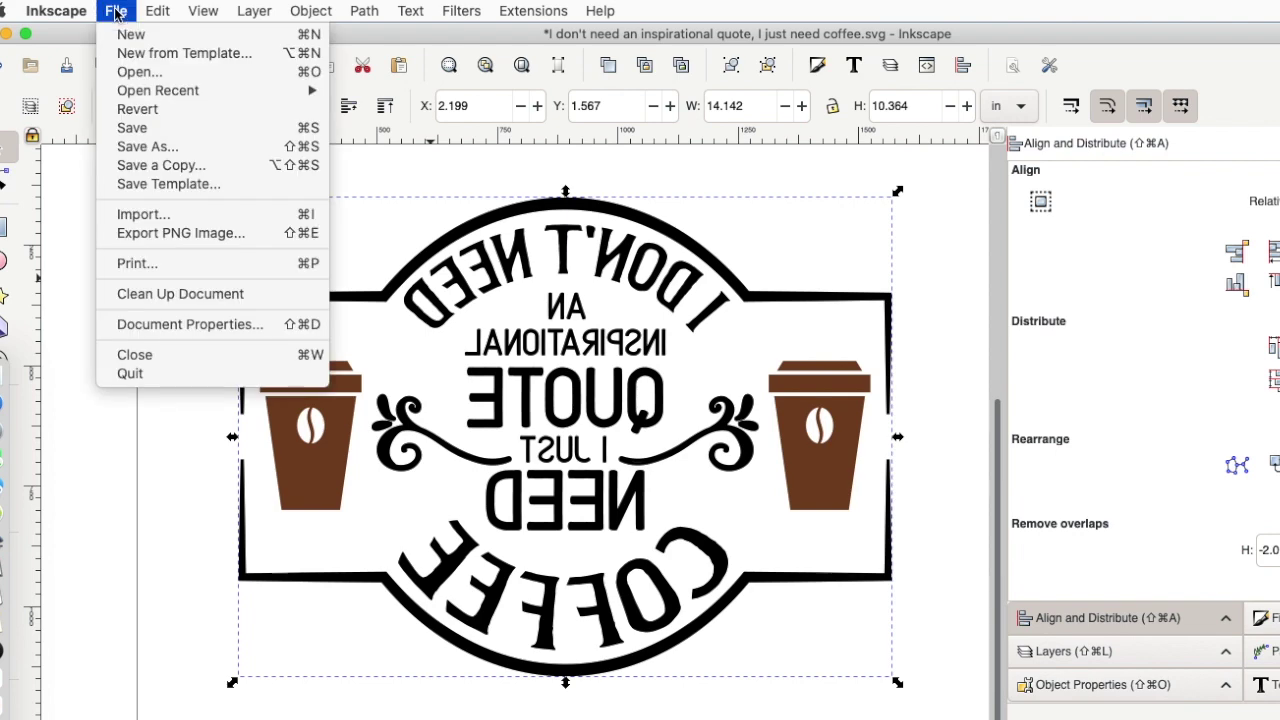
left_click(128, 264)
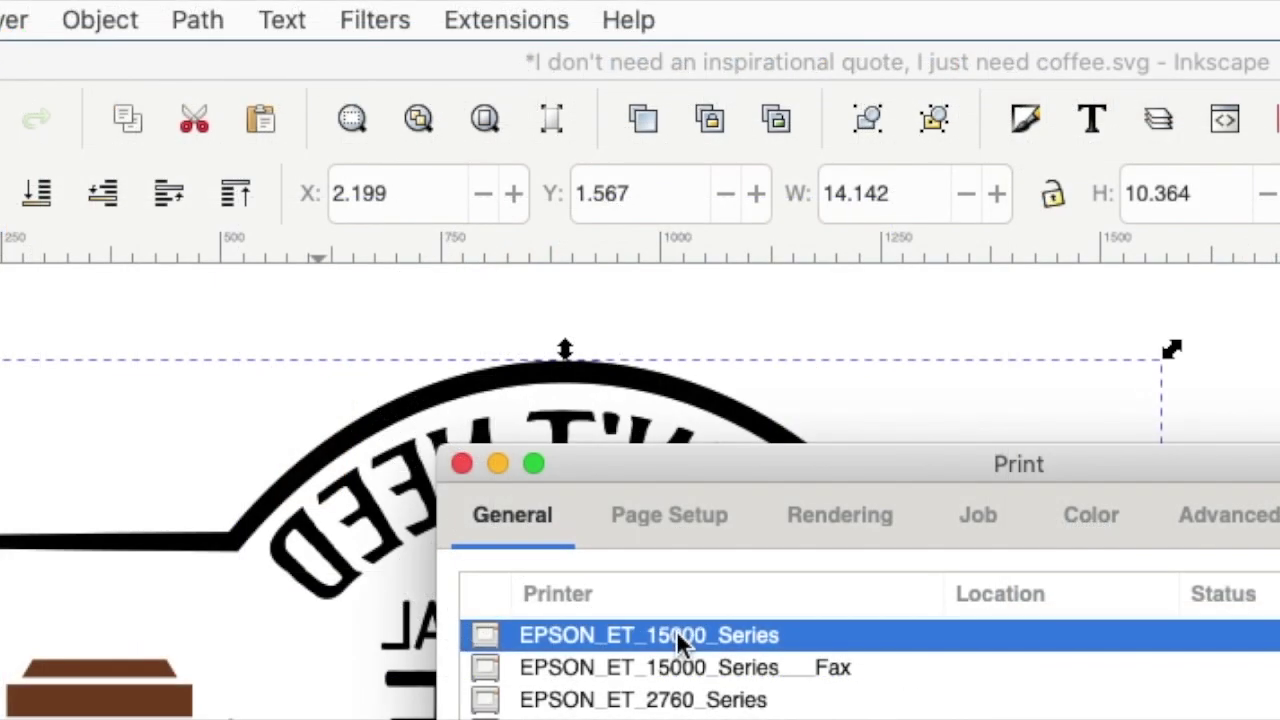
left_click(677, 512)
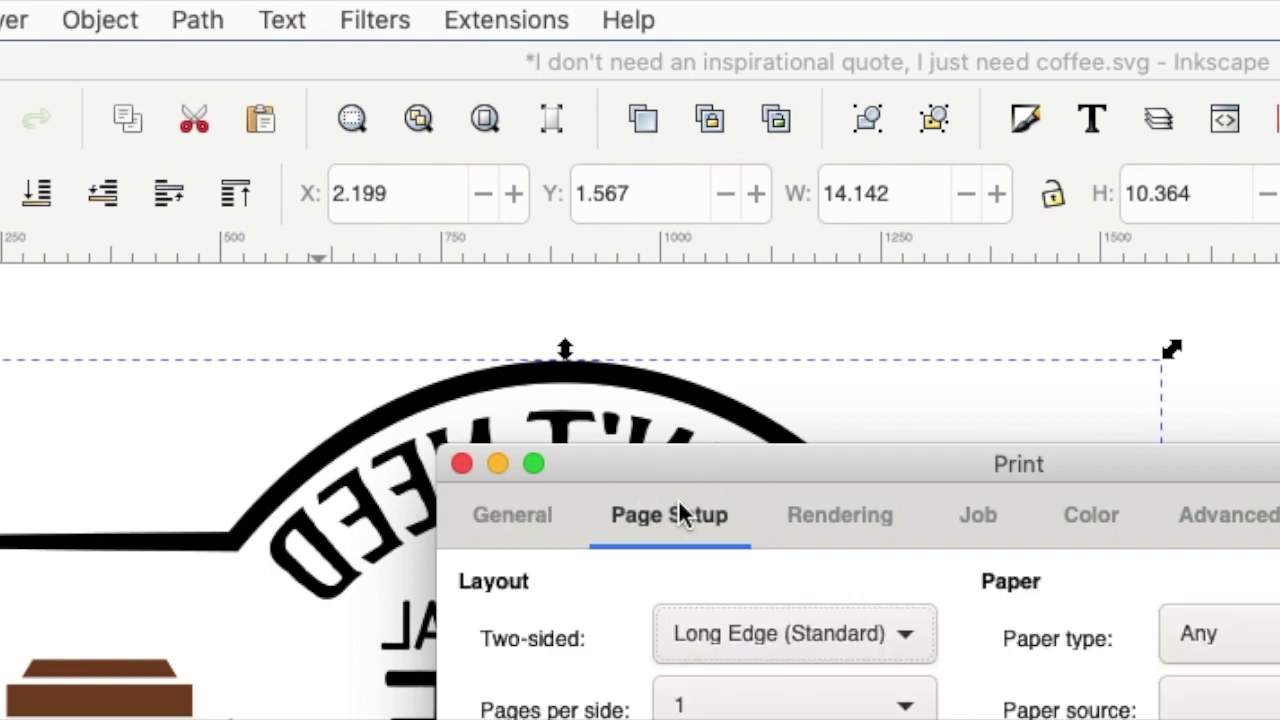
left_click_drag(814, 631, 776, 592)
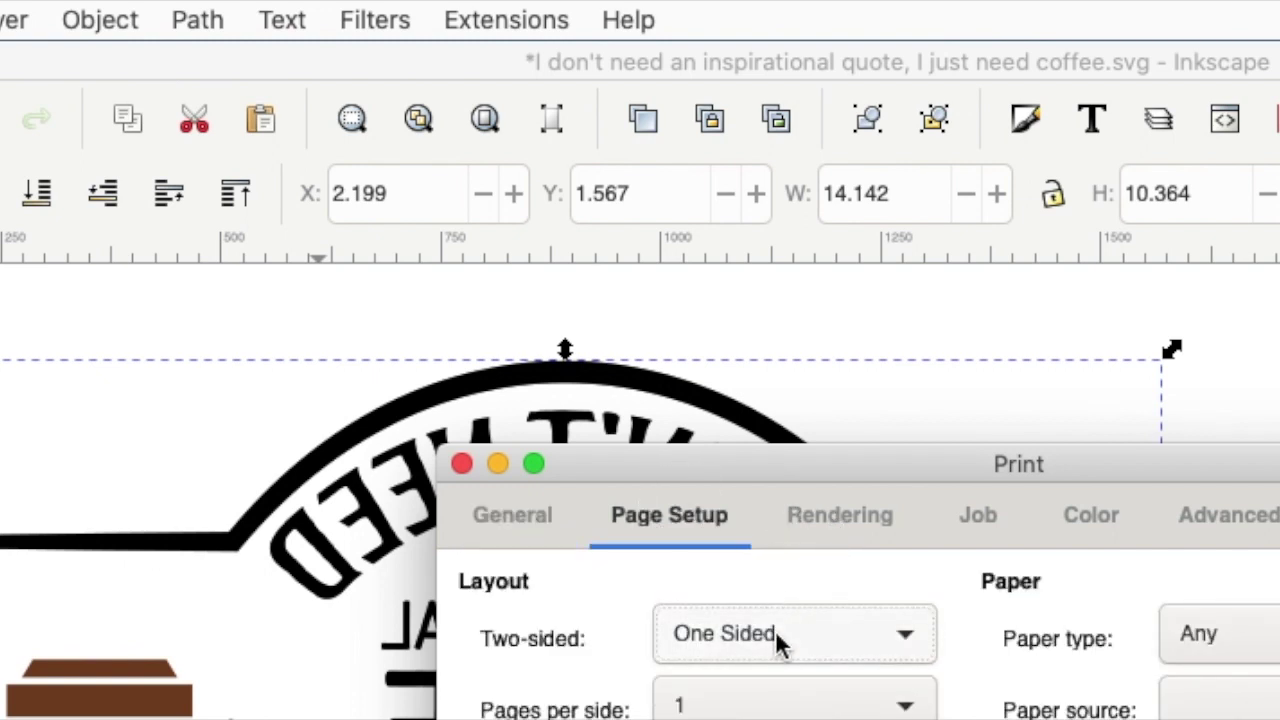
Step: Set the print quality to High in the advanced print options
left_click(1093, 517)
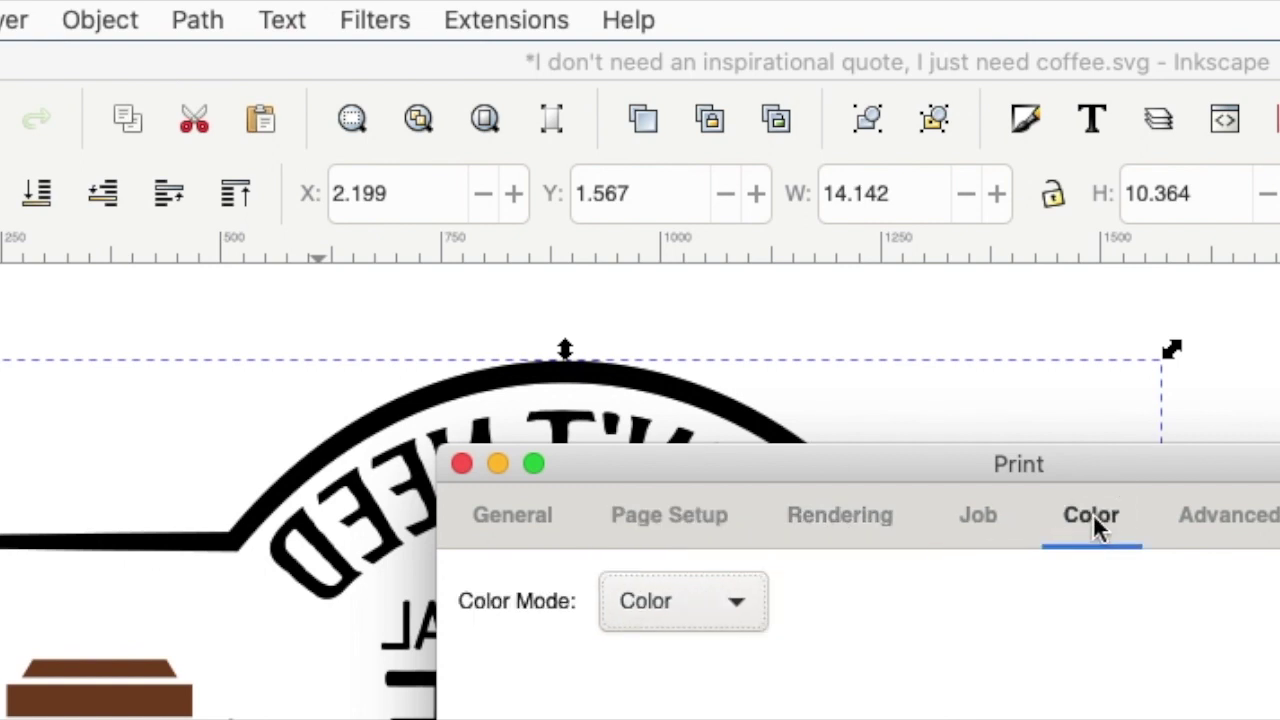
left_click(1213, 517)
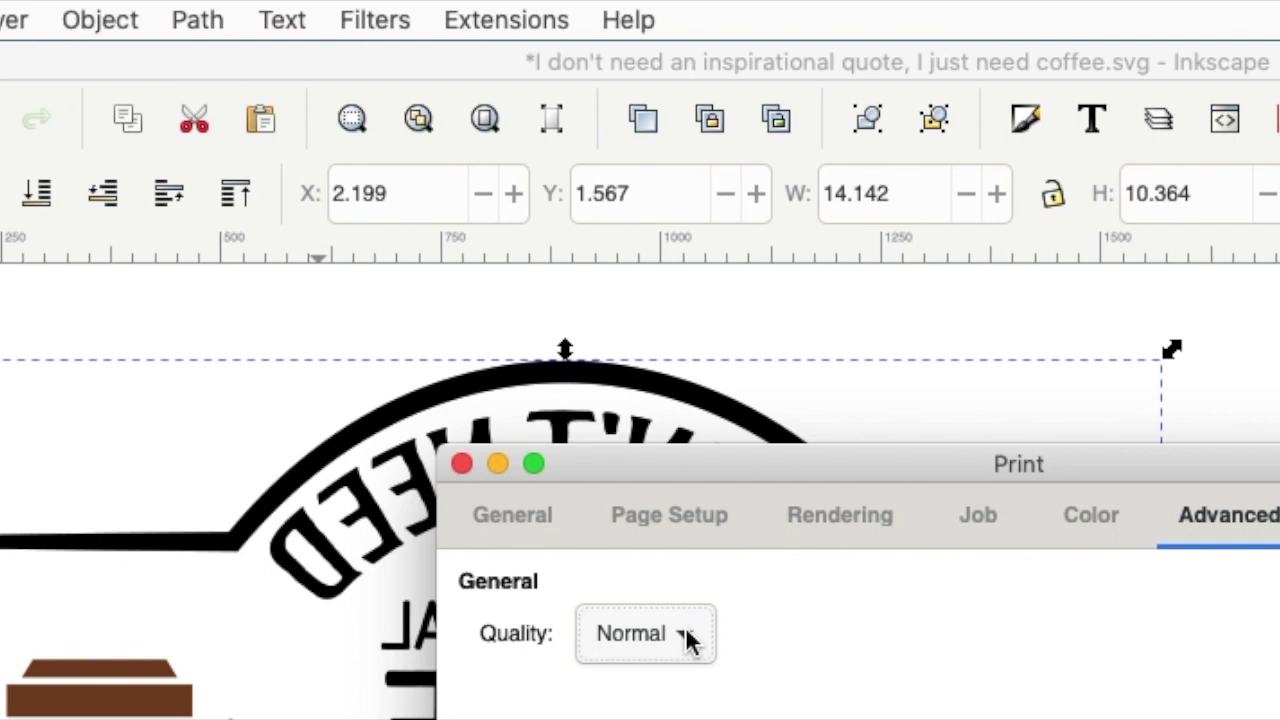
left_click(686, 640)
left_click(651, 686)
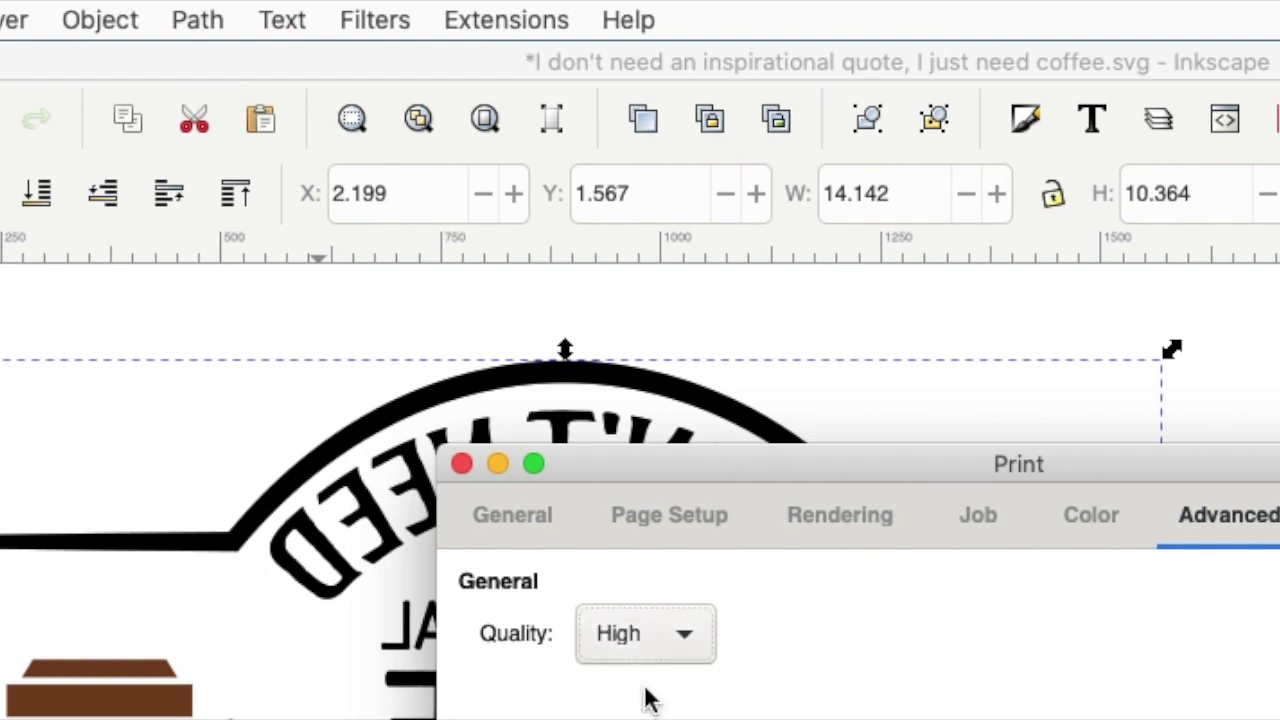